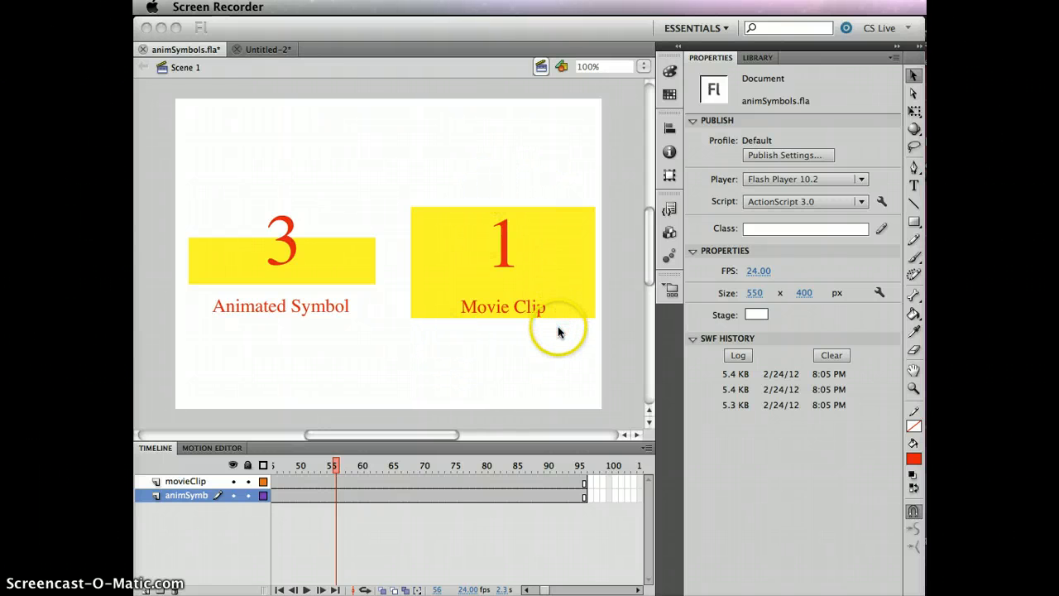
- Scrub the playhead along the timeline and test the movie to compare the animated symbol with the movie clip
{"action": "left_click", "coordinate": [335, 465]}
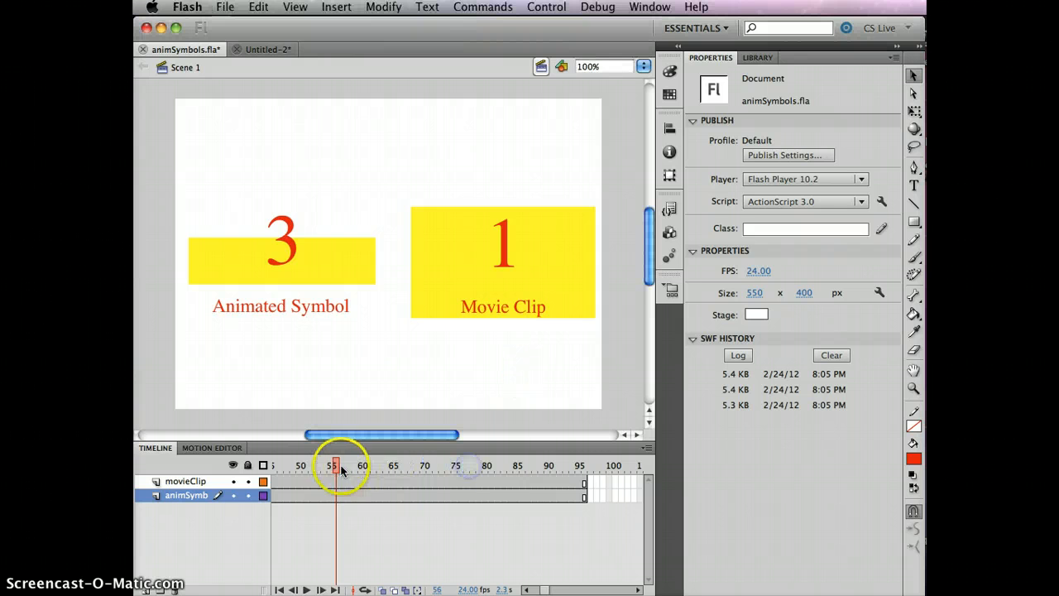
{"action": "left_click_drag", "start_coordinate": [334, 466], "coordinate": [497, 465]}
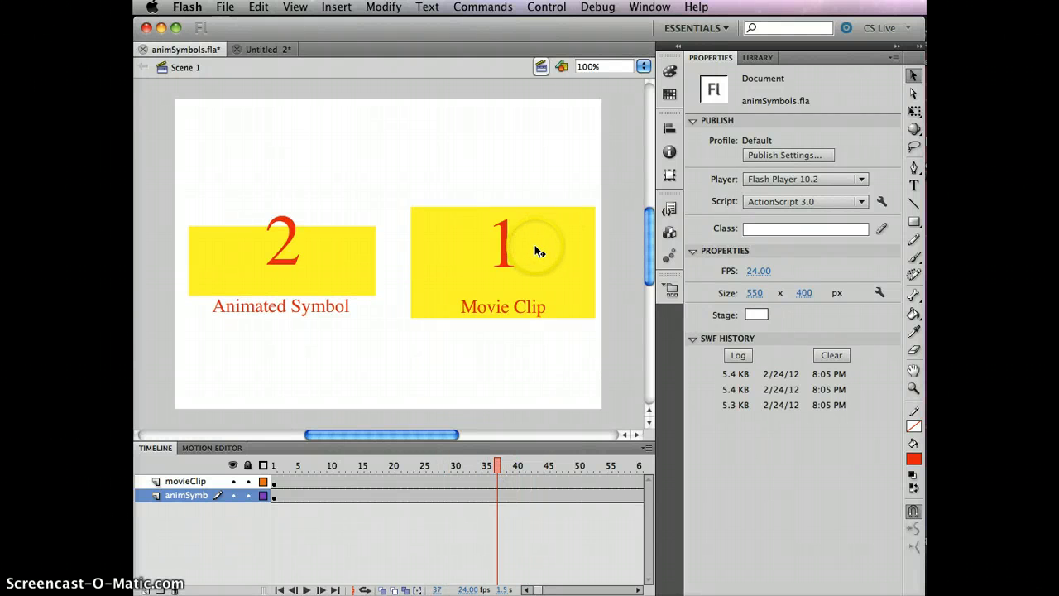
{"action": "key", "text": "super+Return"}
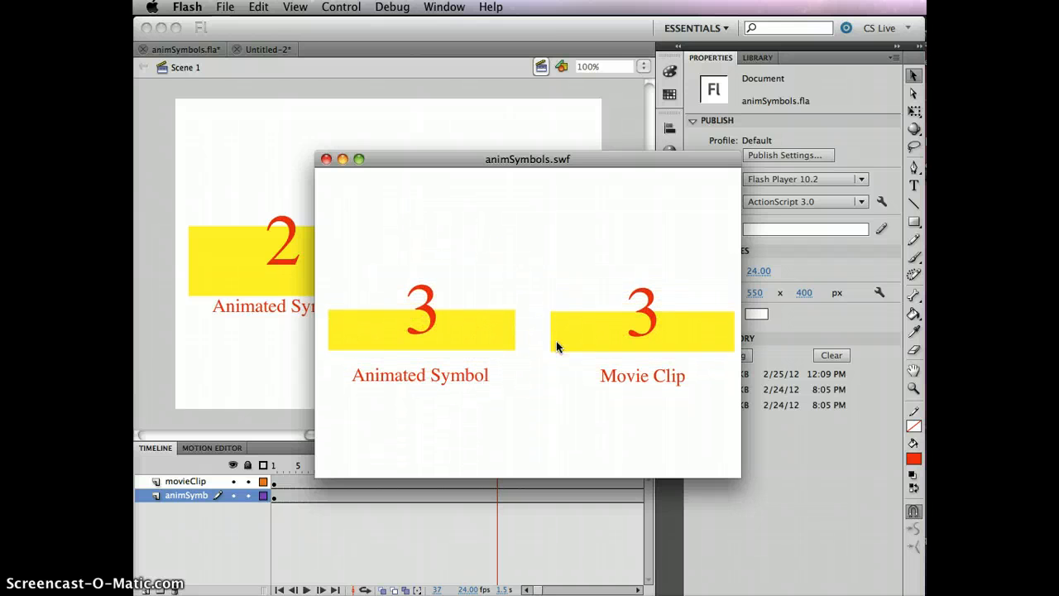
{"action": "left_click", "coordinate": [327, 159]}
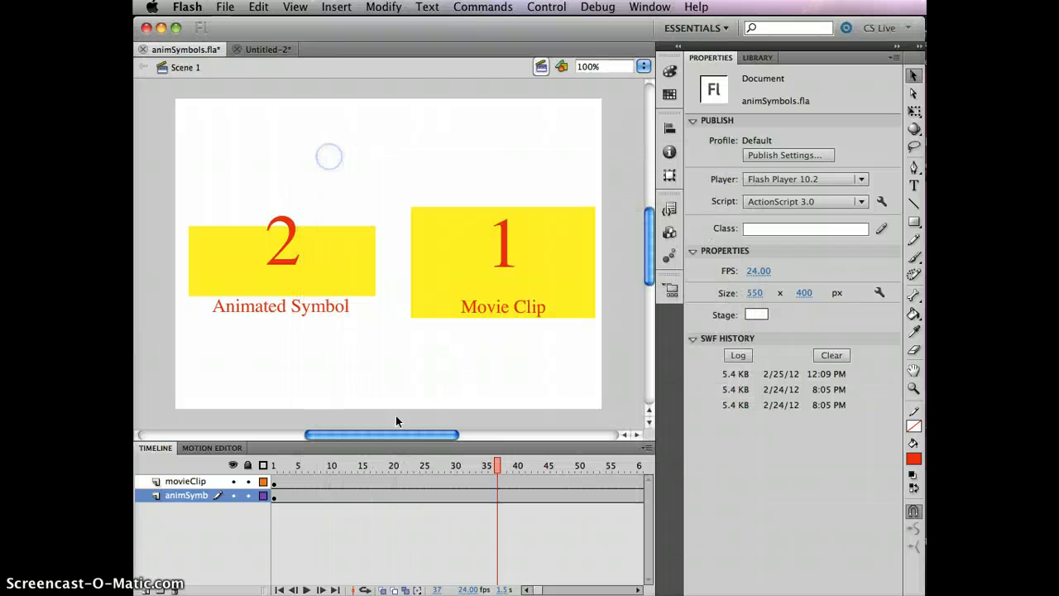
- Select the frames after frame 30 in both layers and remove them so the timeline ends at frame 30
{"action": "left_click", "coordinate": [425, 481]}
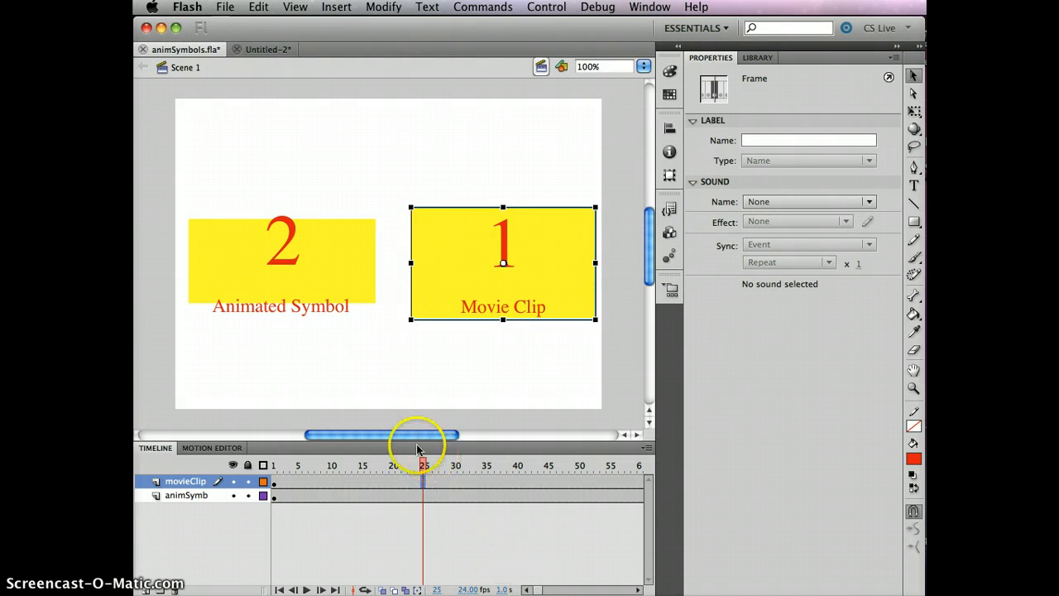
{"action": "left_click", "coordinate": [467, 479]}
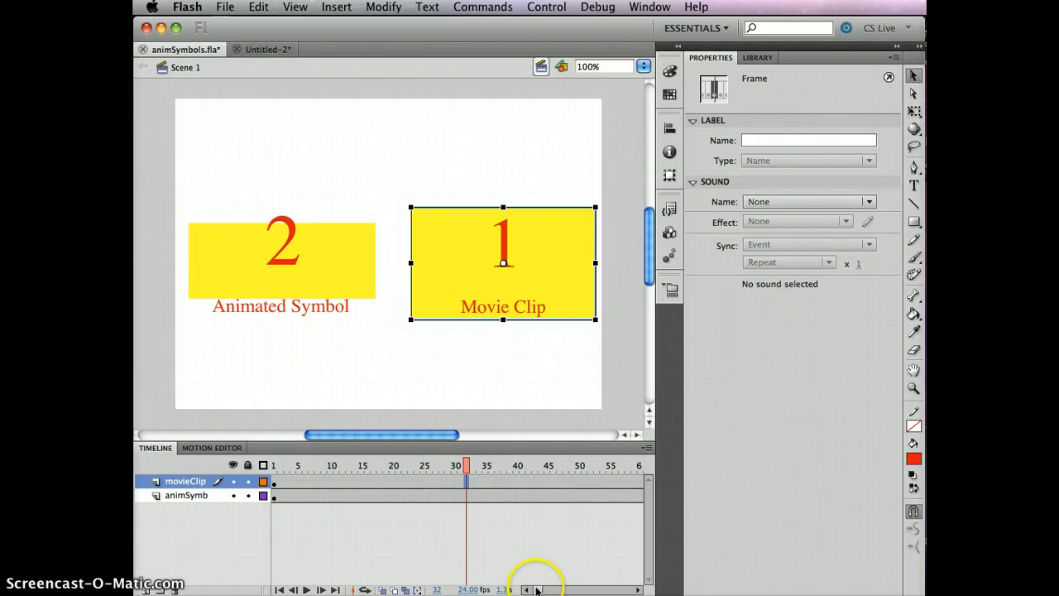
{"action": "left_click_drag", "start_coordinate": [537, 589], "coordinate": [549, 589]}
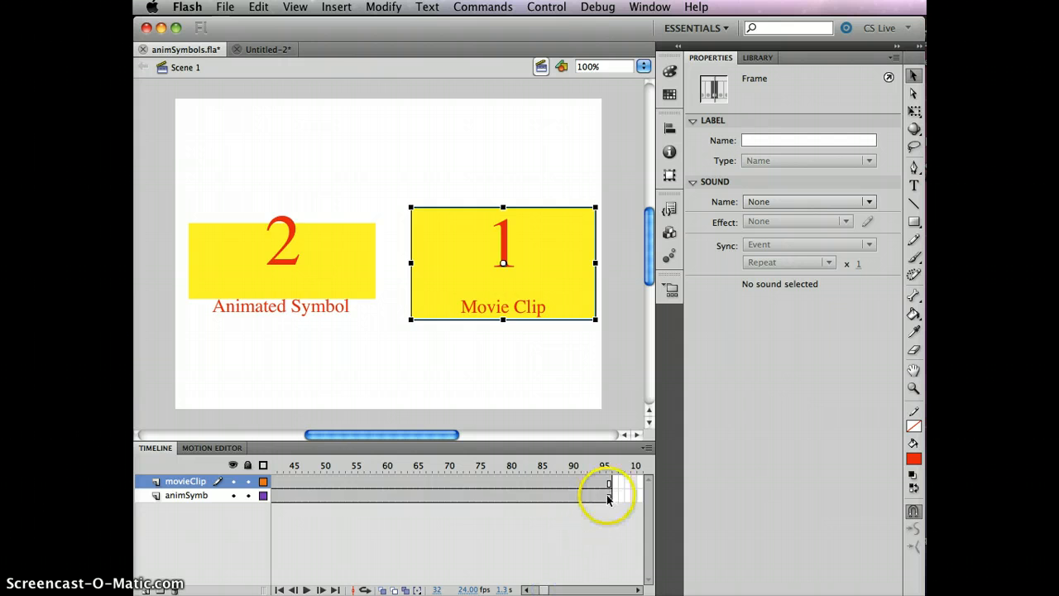
{"action": "left_click", "coordinate": [608, 498], "text": "shift"}
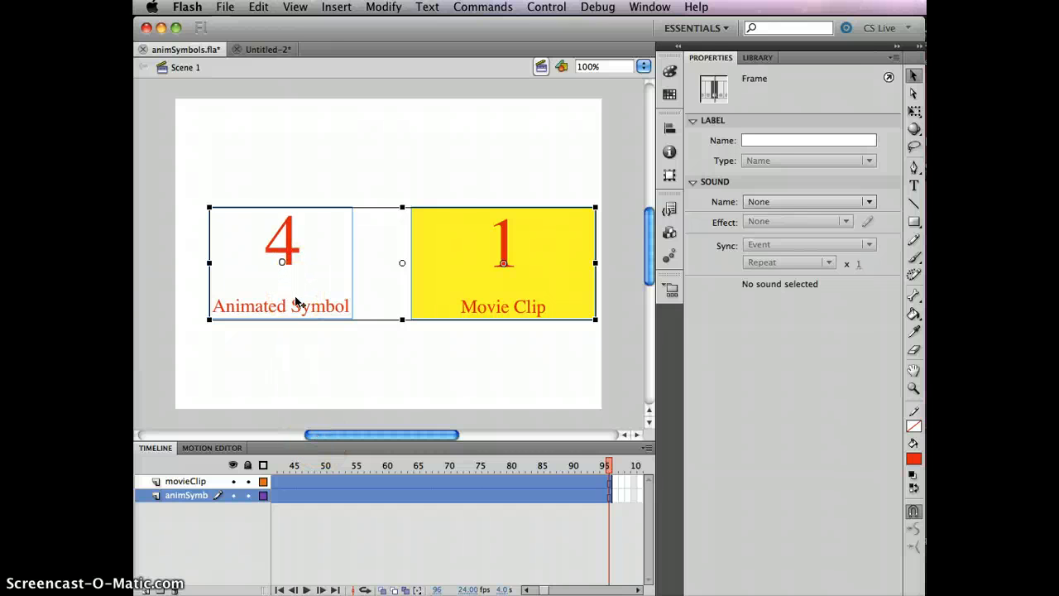
{"action": "key", "text": "Return"}
- Scrub to frame 23 and test the movie again to compare both symbols
{"action": "mouse_move", "coordinate": [458, 464]}
{"action": "left_mouse_down"}
{"action": "mouse_move", "coordinate": [285, 459]}
{"action": "mouse_move", "coordinate": [463, 444]}
{"action": "mouse_move", "coordinate": [291, 453]}
{"action": "mouse_move", "coordinate": [298, 446]}
{"action": "mouse_move", "coordinate": [453, 443]}
{"action": "mouse_move", "coordinate": [291, 451]}
{"action": "mouse_move", "coordinate": [471, 466]}
{"action": "mouse_move", "coordinate": [284, 463]}
{"action": "mouse_move", "coordinate": [464, 449]}
{"action": "mouse_move", "coordinate": [269, 465]}
{"action": "mouse_move", "coordinate": [411, 459]}
{"action": "left_mouse_up"}
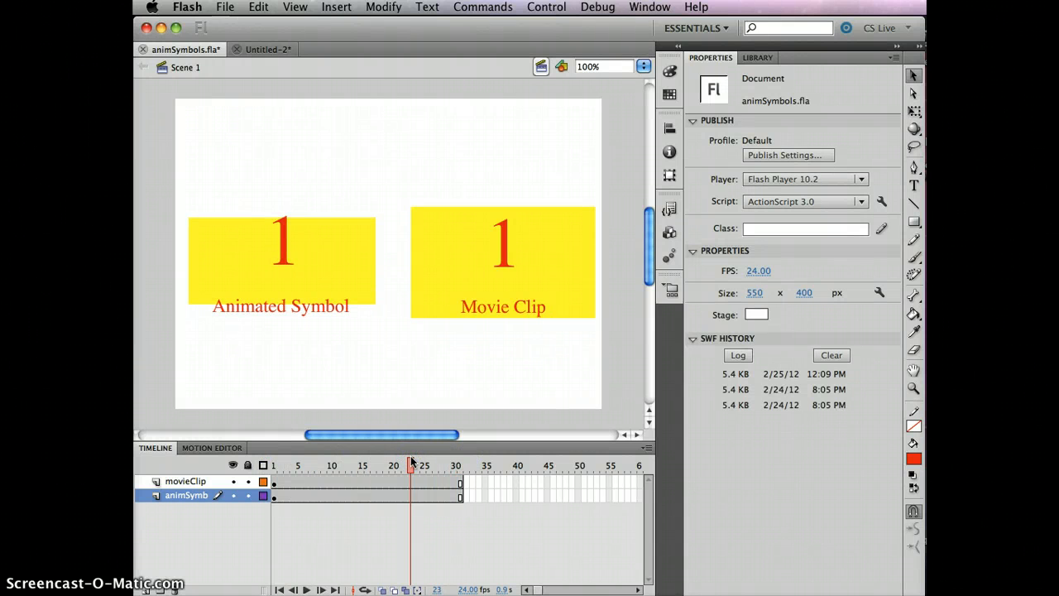
{"action": "key", "text": "super+Return"}
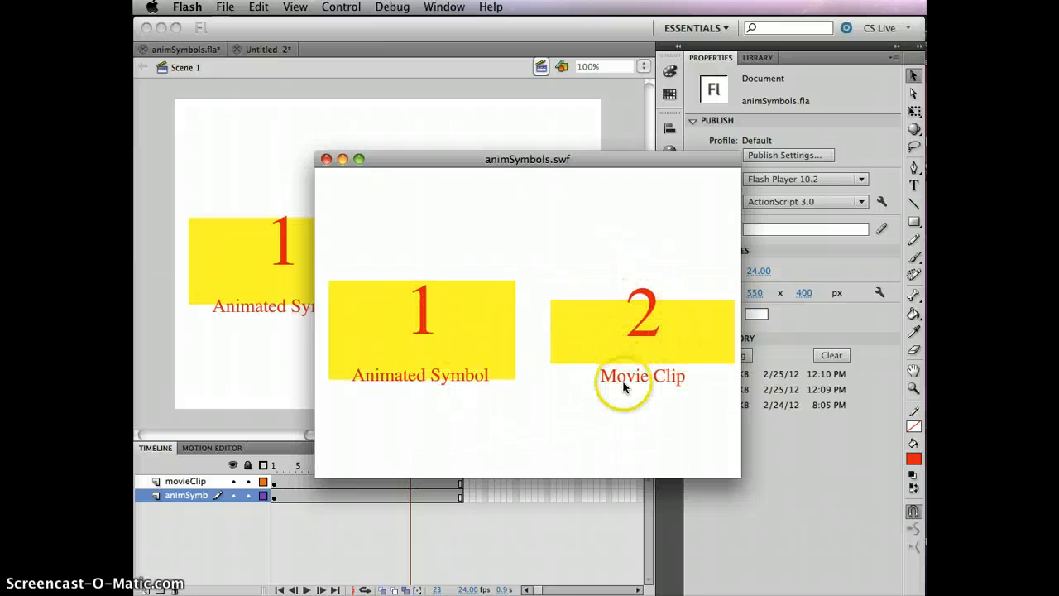
{"action": "left_click", "coordinate": [327, 160]}
- Select all frames after frame 1 in both layers and remove them
{"action": "left_click", "coordinate": [273, 481]}
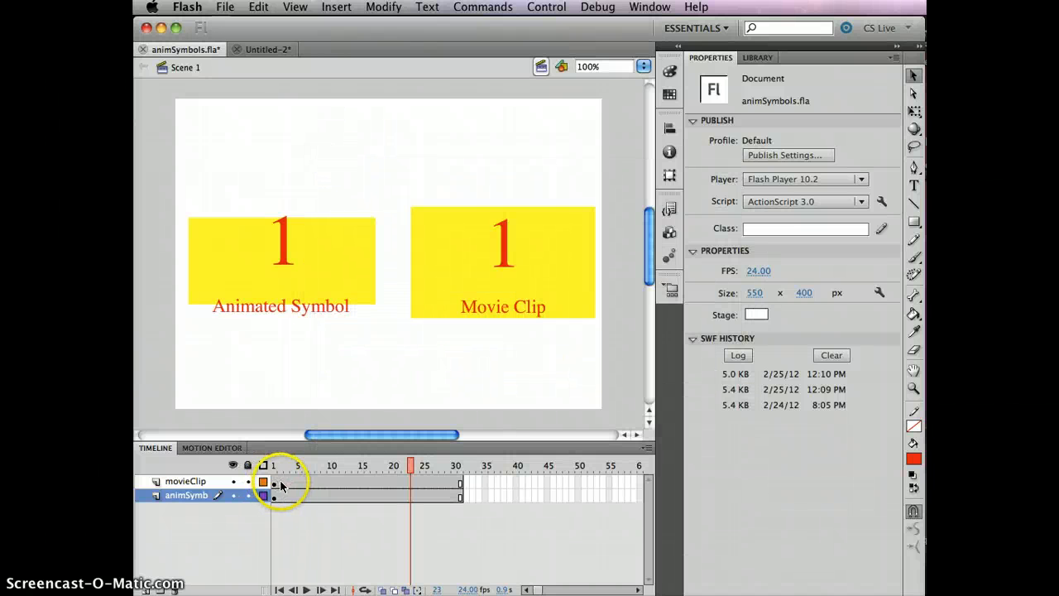
{"action": "left_click_drag", "start_coordinate": [281, 486], "coordinate": [459, 496]}
{"action": "key", "text": "shift+F5"}
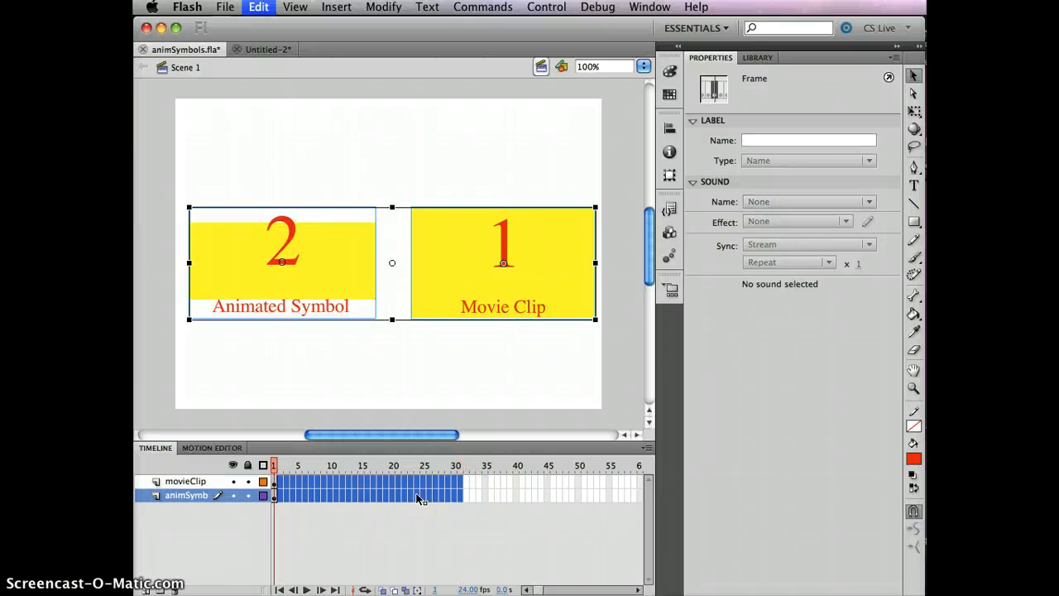
- Test the movie with the single-frame timeline to compare both symbols
{"action": "left_click", "coordinate": [491, 484]}
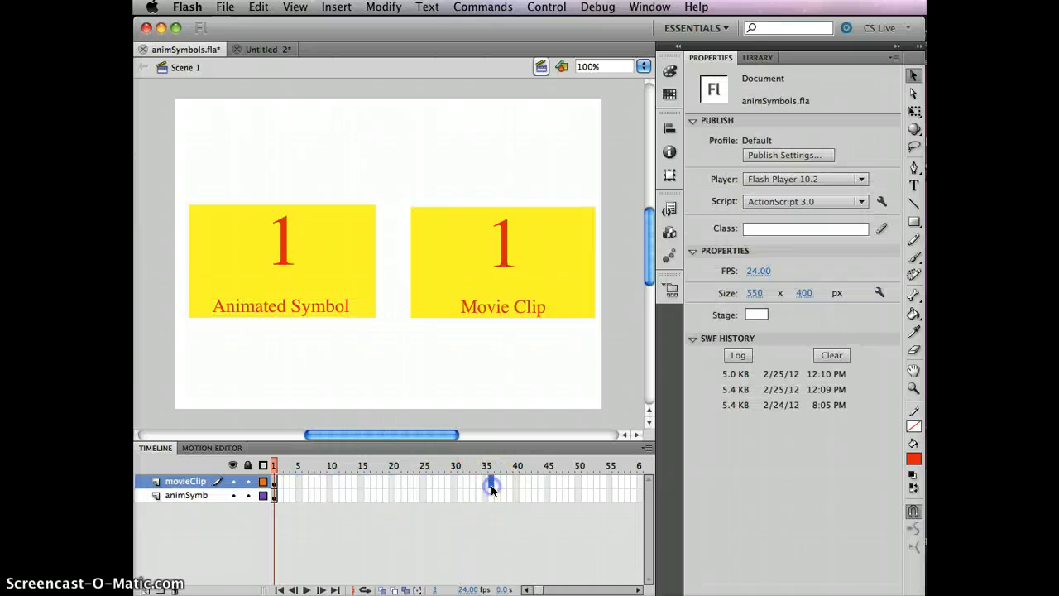
{"action": "key", "text": "super+Return"}
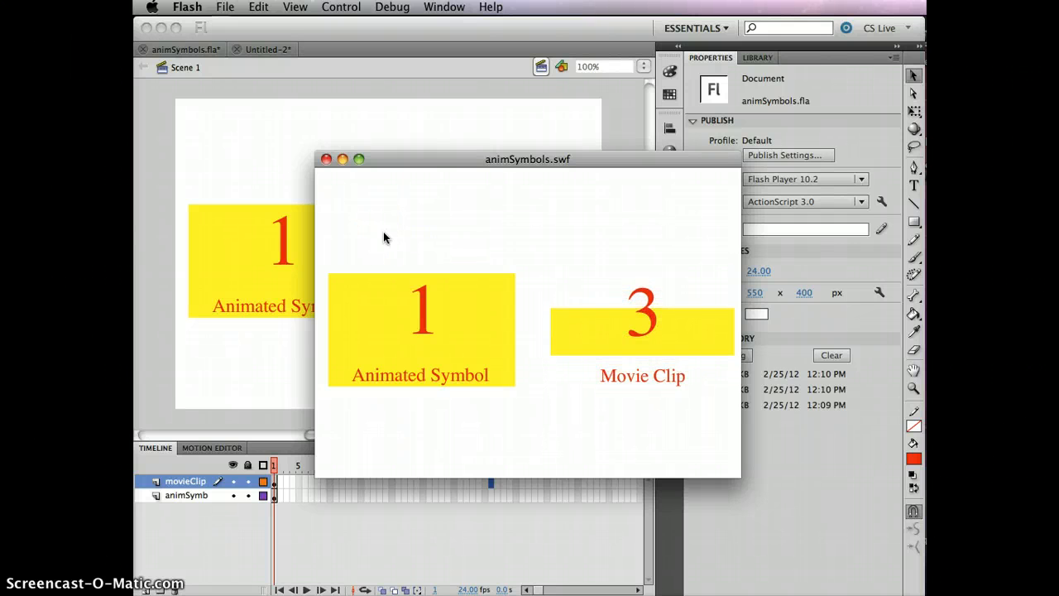
{"action": "left_click", "coordinate": [326, 159]}
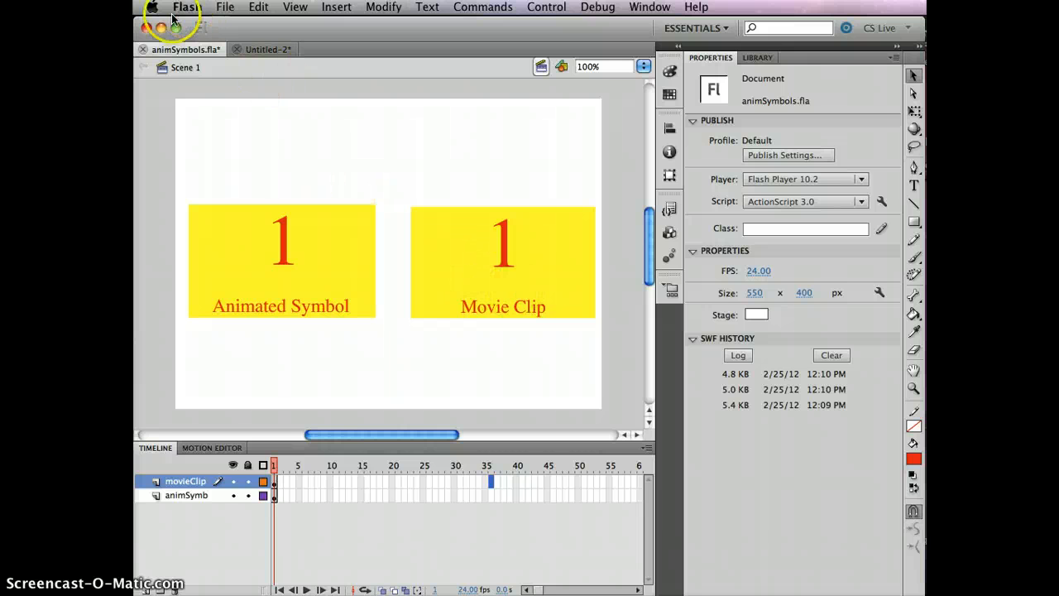
- Create a new ActionScript 3.0 document
{"action": "left_click", "coordinate": [144, 50]}
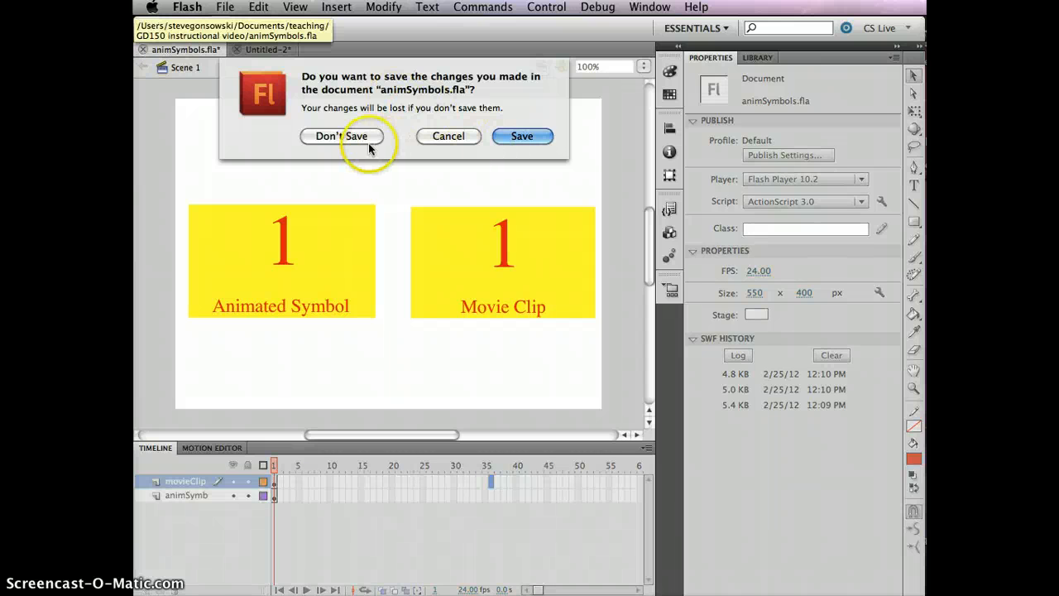
{"action": "left_click", "coordinate": [448, 136]}
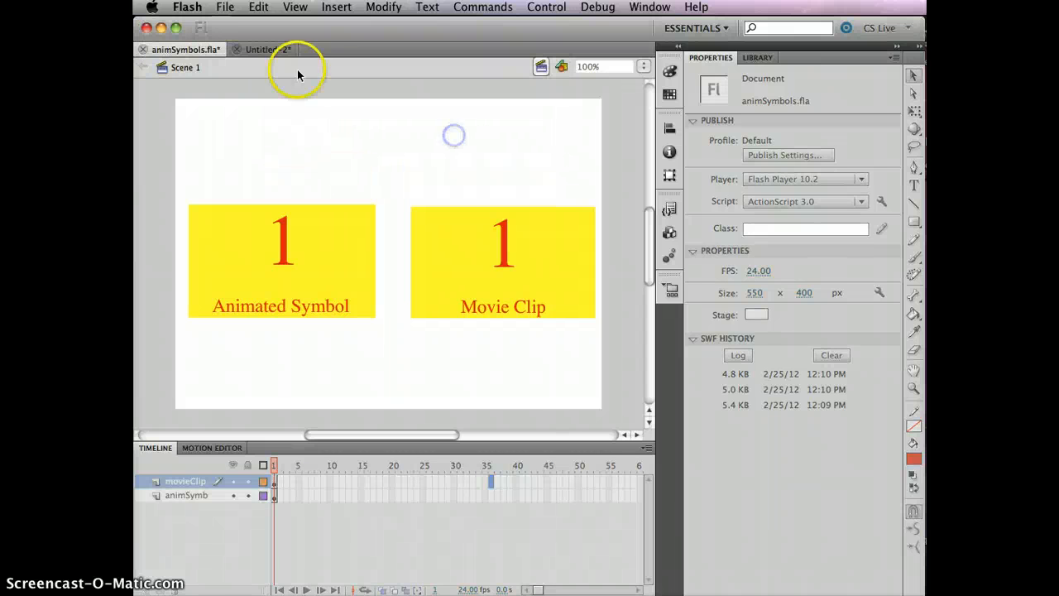
{"action": "left_click", "coordinate": [225, 7]}
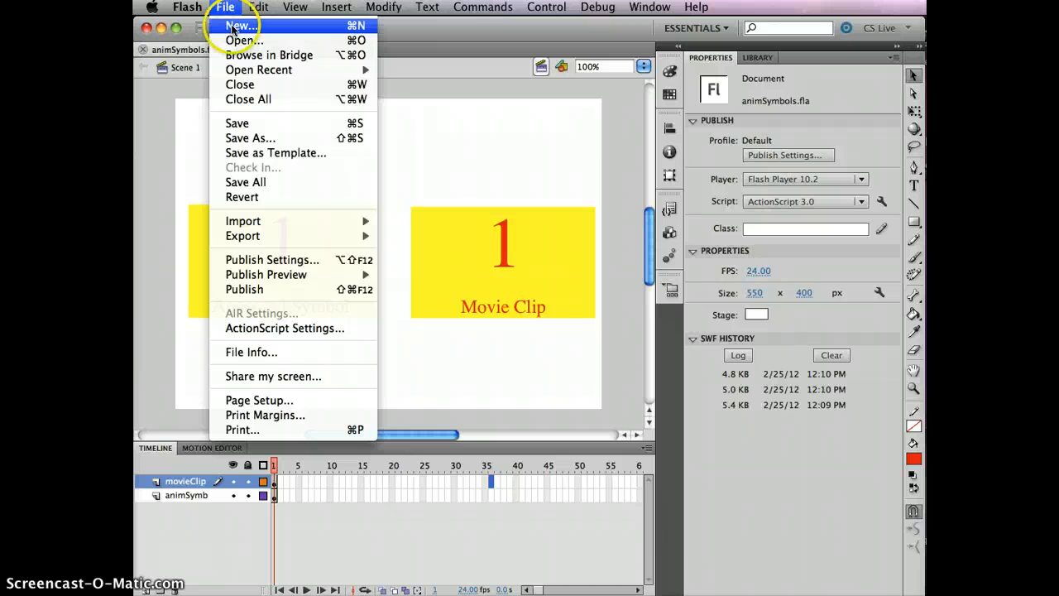
{"action": "left_click", "coordinate": [233, 28]}
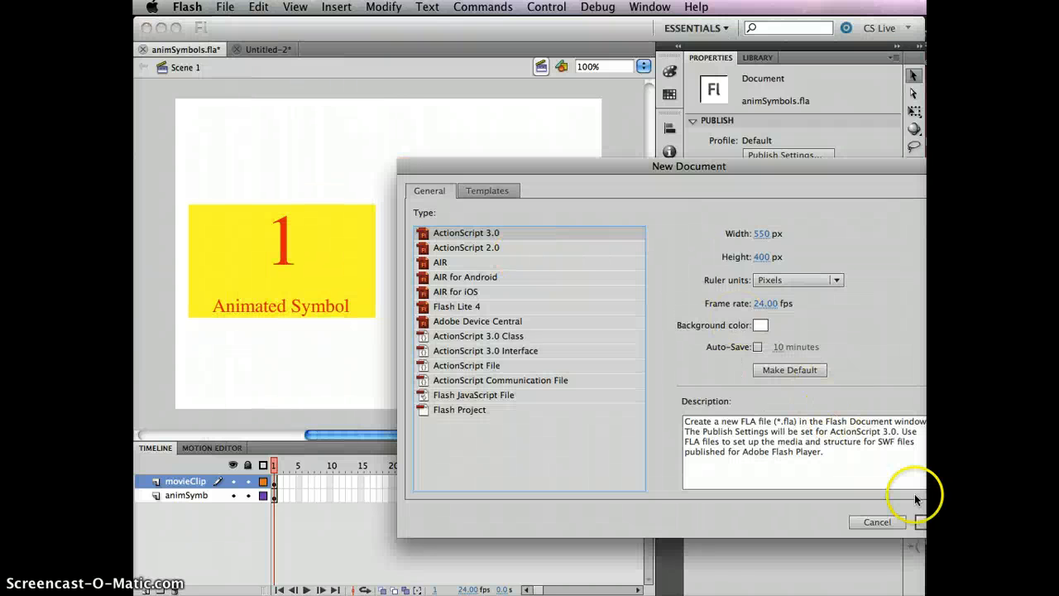
{"action": "left_click", "coordinate": [921, 522]}
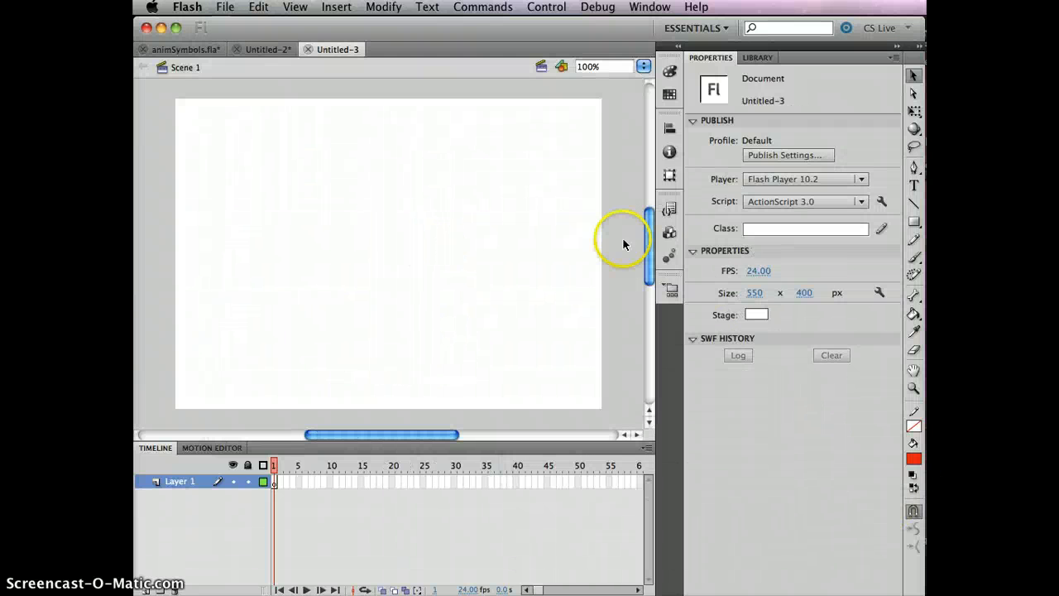
- Draw a red rectangle about 127 by 50 px near the stage's upper left with the Rectangle tool
{"action": "left_click", "coordinate": [914, 220]}
{"action": "left_click_drag", "start_coordinate": [246, 179], "coordinate": [345, 218]}
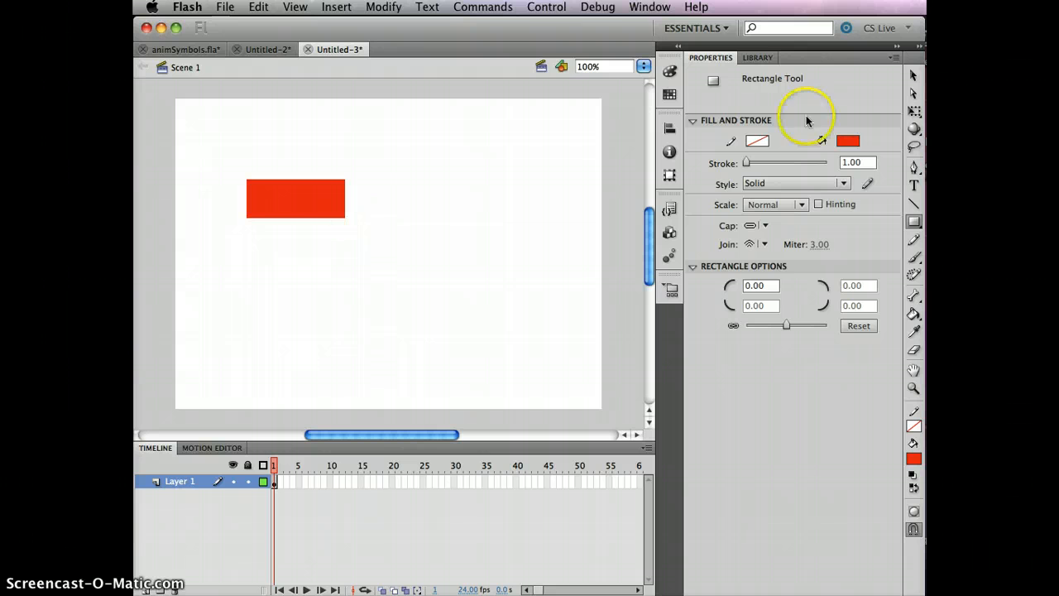
- Convert the rectangle to a Movie Clip symbol named grow bar
{"action": "left_click", "coordinate": [912, 74]}
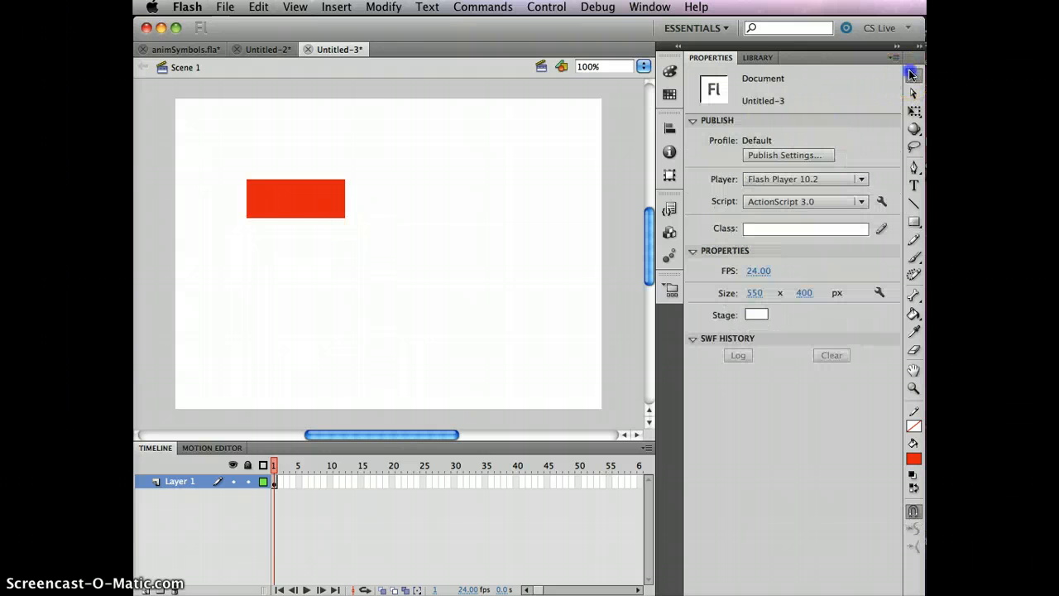
{"action": "left_click", "coordinate": [296, 197]}
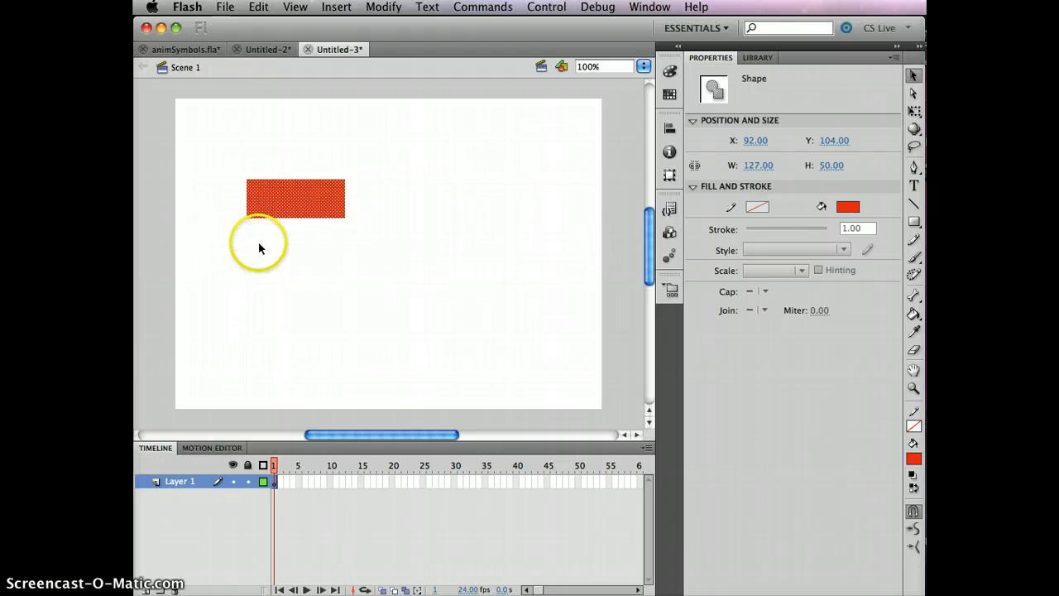
{"action": "key", "text": "F8"}
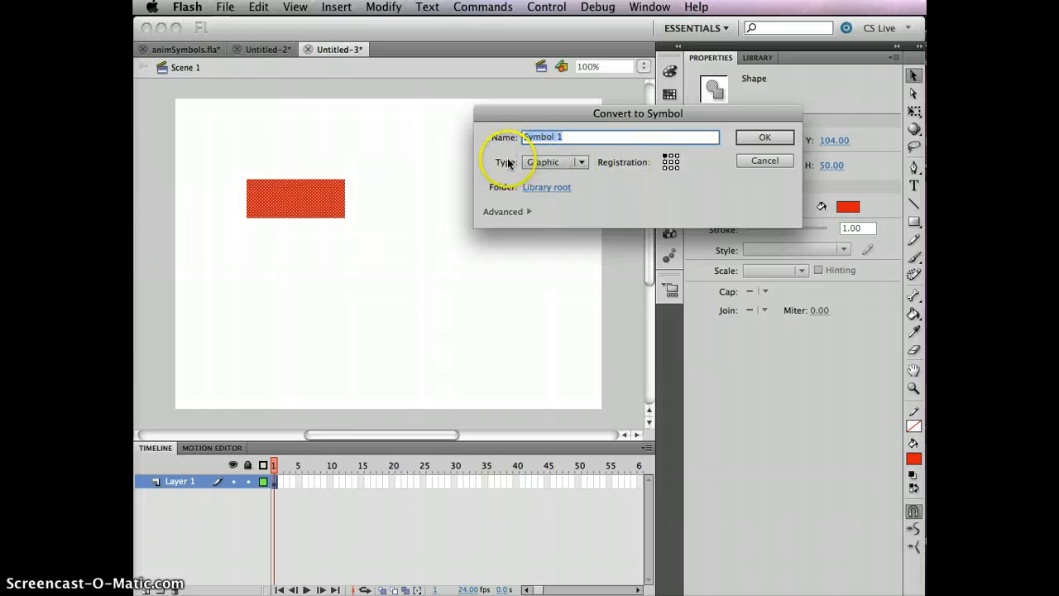
{"action": "left_click", "coordinate": [582, 163]}
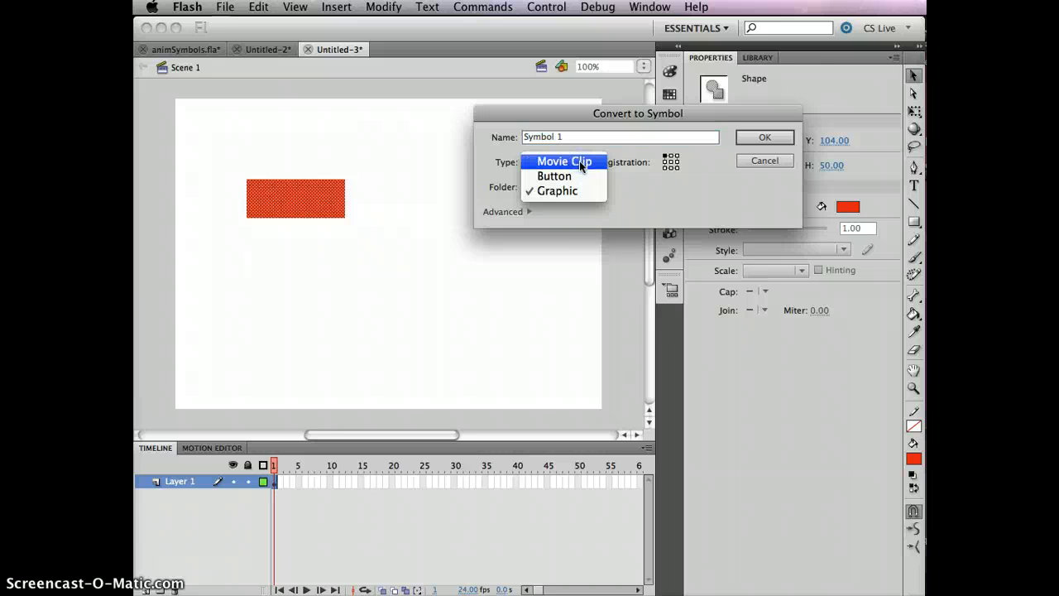
{"action": "left_click", "coordinate": [591, 165]}
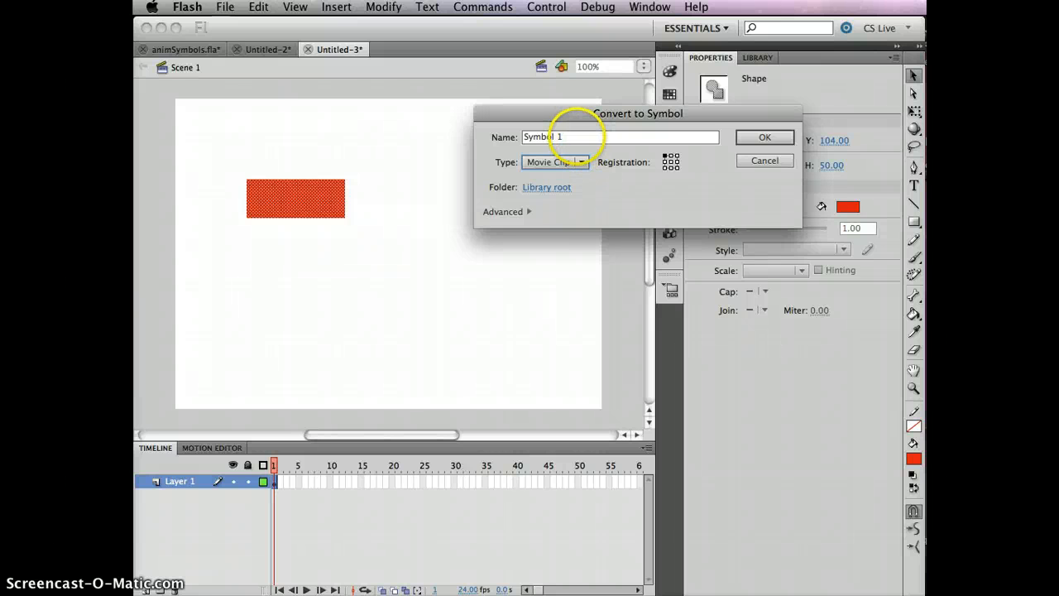
{"action": "left_click_drag", "start_coordinate": [577, 137], "coordinate": [260, 124]}
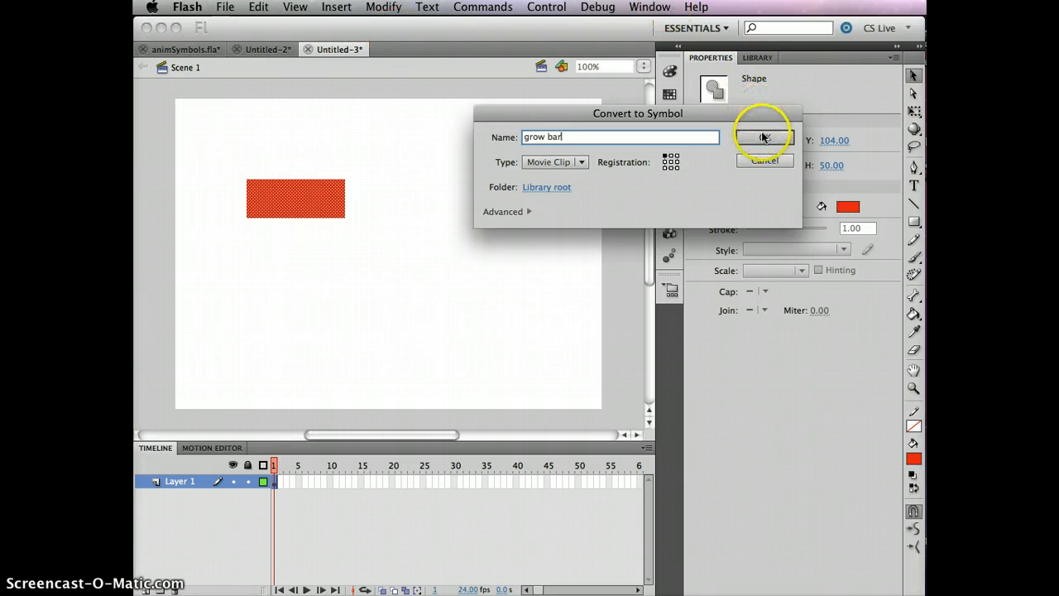
{"action": "left_click", "coordinate": [761, 137]}
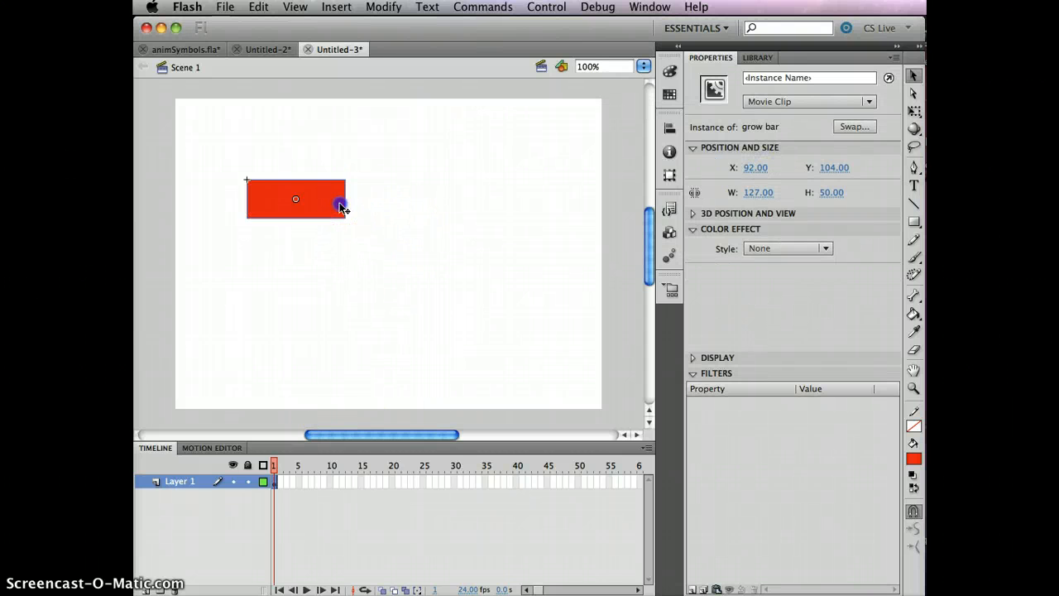
- Move the grow bar instance to the right, to about x 241, then reselect it
{"action": "left_click_drag", "start_coordinate": [342, 207], "coordinate": [454, 201]}
{"action": "left_click", "coordinate": [425, 338]}
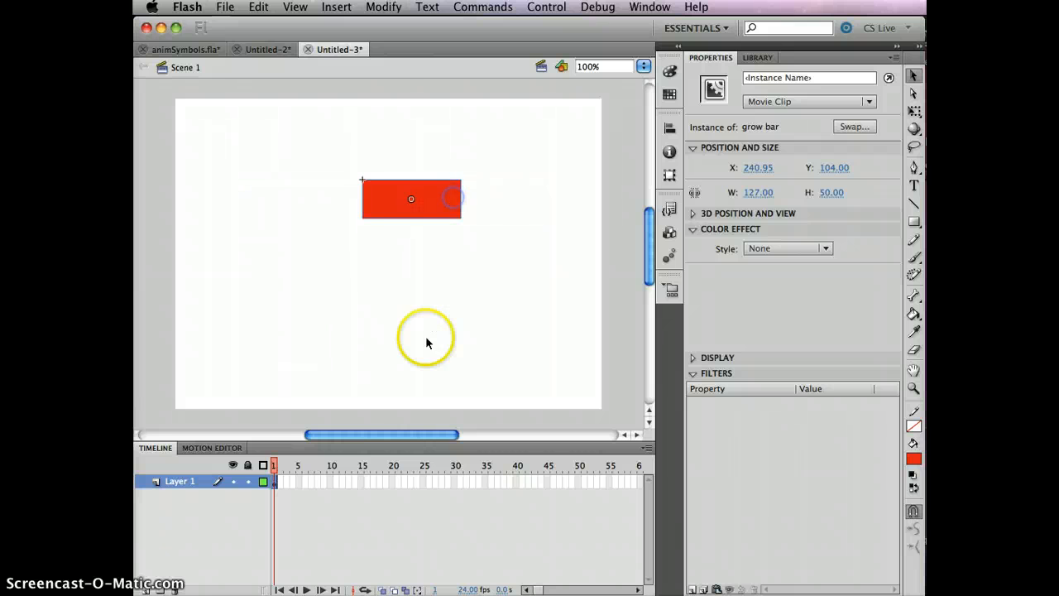
{"action": "left_click", "coordinate": [273, 483]}
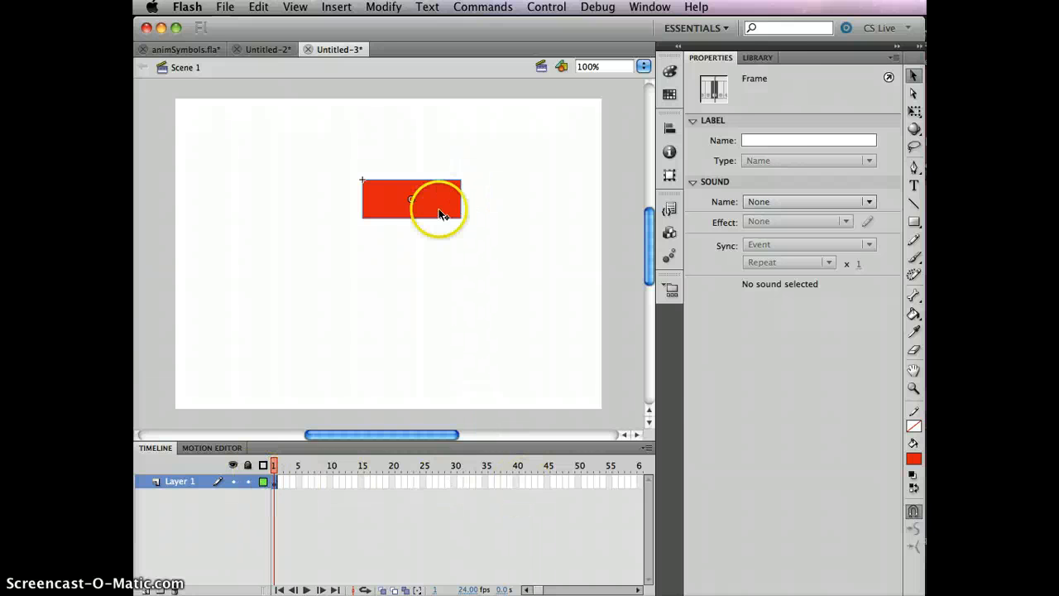
{"action": "left_click", "coordinate": [439, 193]}
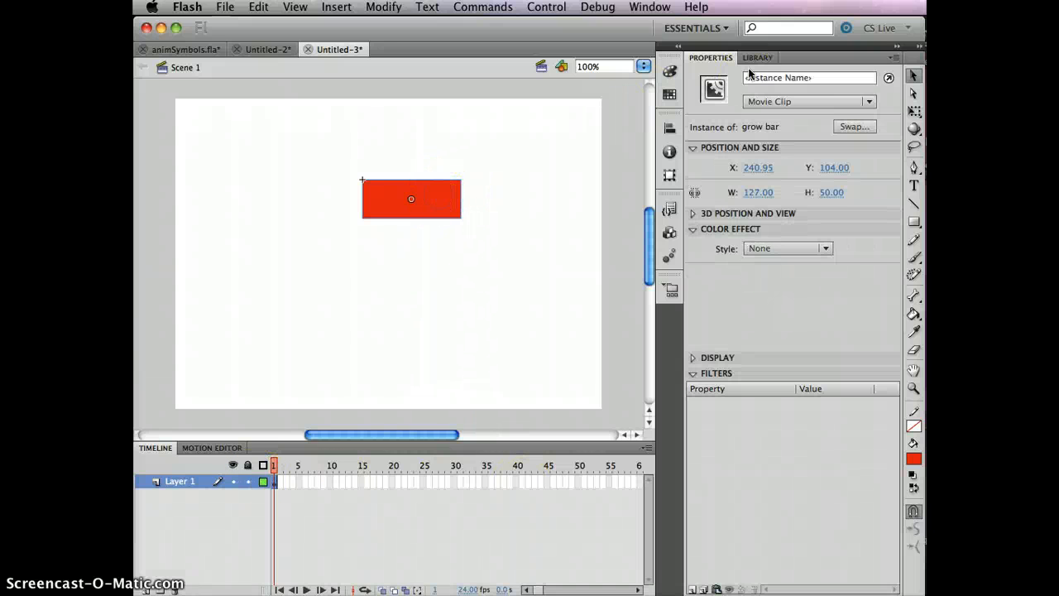
- Open the grow bar symbol for editing from the Library and insert a keyframe at frame 10
{"action": "left_click", "coordinate": [760, 58]}
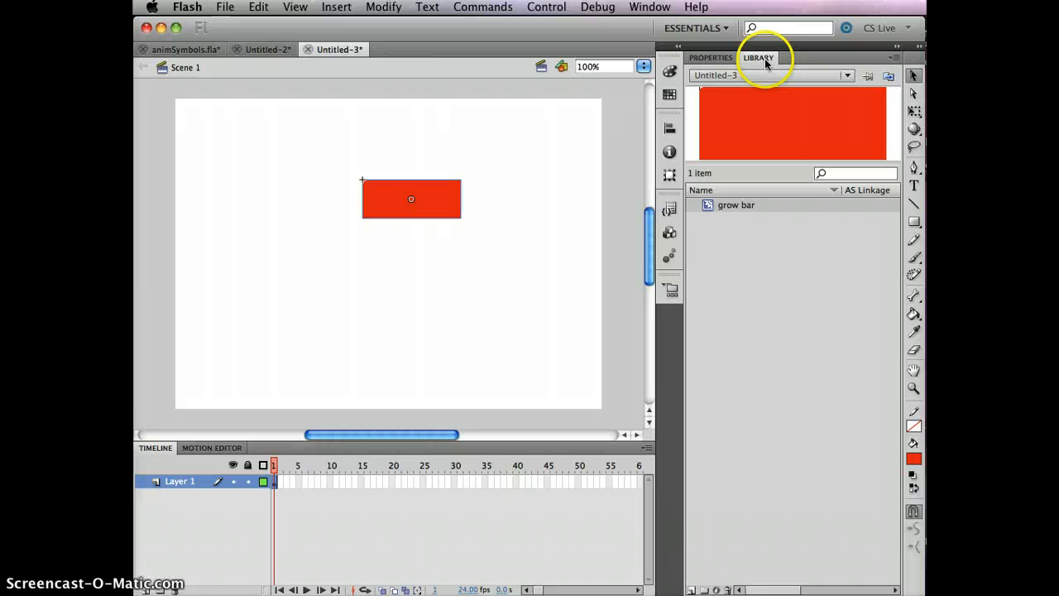
{"action": "double_click", "coordinate": [766, 146]}
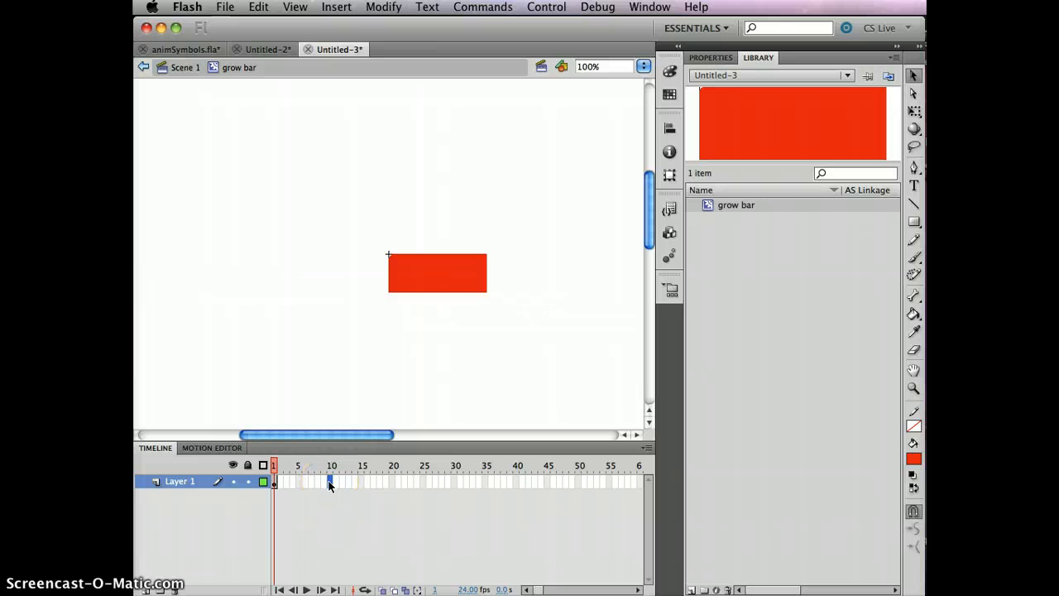
{"action": "key", "text": "F6"}
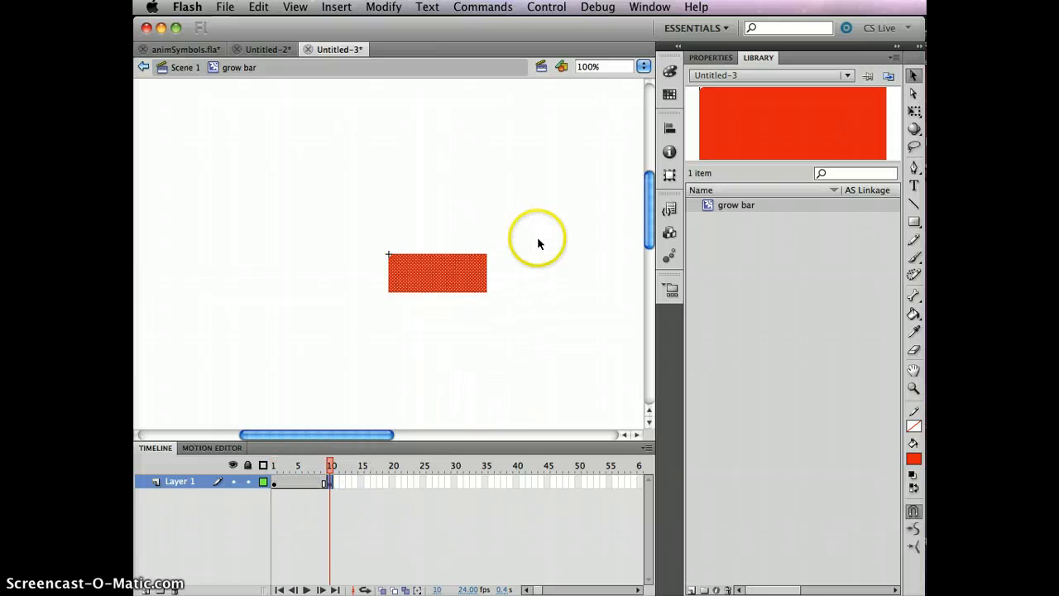
- Erase the grow bar's upper right corner at frame 10 with the Eraser tool
{"action": "left_click", "coordinate": [913, 348]}
{"action": "mouse_move", "coordinate": [479, 237]}
{"action": "left_mouse_down"}
{"action": "mouse_move", "coordinate": [481, 272]}
{"action": "mouse_move", "coordinate": [480, 256]}
{"action": "left_mouse_up"}
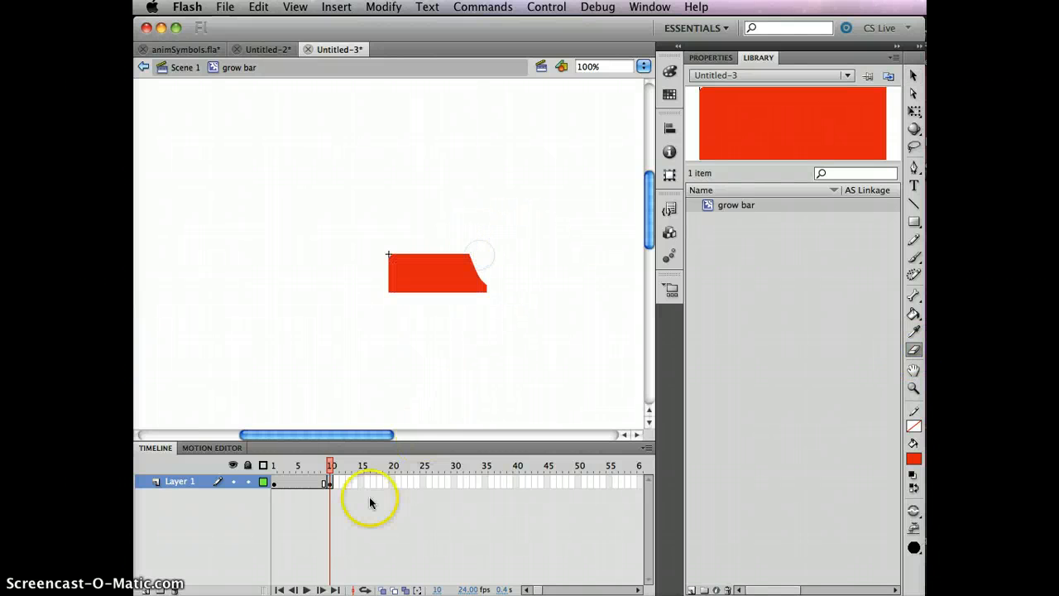
- Insert a keyframe at frame 20 and erase more of the bar's right end
{"action": "left_click", "coordinate": [390, 482]}
{"action": "key", "text": "F6"}
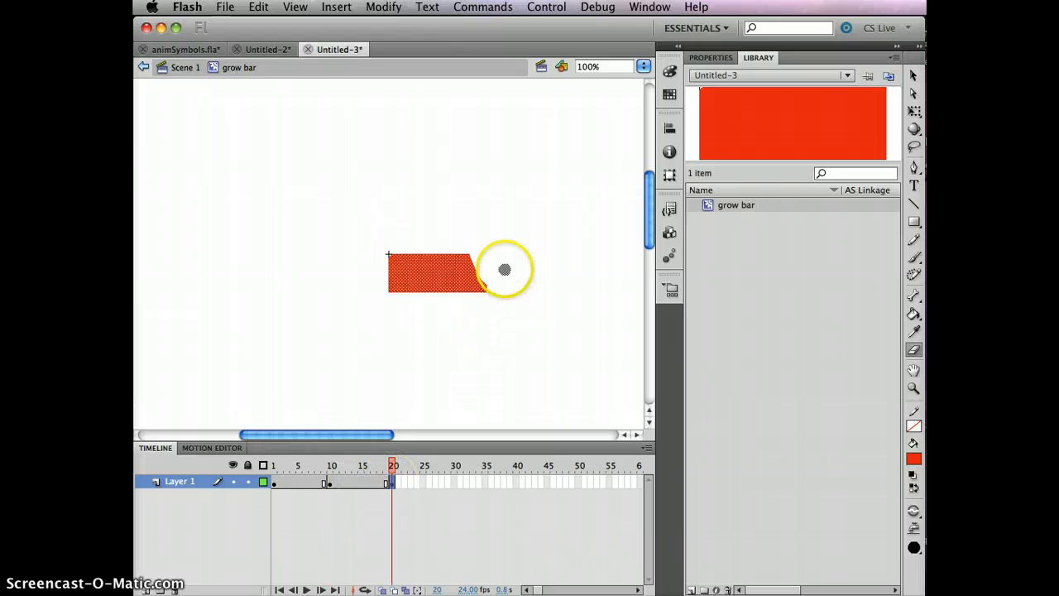
{"action": "mouse_move", "coordinate": [504, 267]}
{"action": "left_mouse_down"}
{"action": "mouse_move", "coordinate": [445, 309]}
{"action": "mouse_move", "coordinate": [470, 260]}
{"action": "mouse_move", "coordinate": [480, 283]}
{"action": "mouse_move", "coordinate": [457, 288]}
{"action": "mouse_move", "coordinate": [490, 290]}
{"action": "left_mouse_up"}
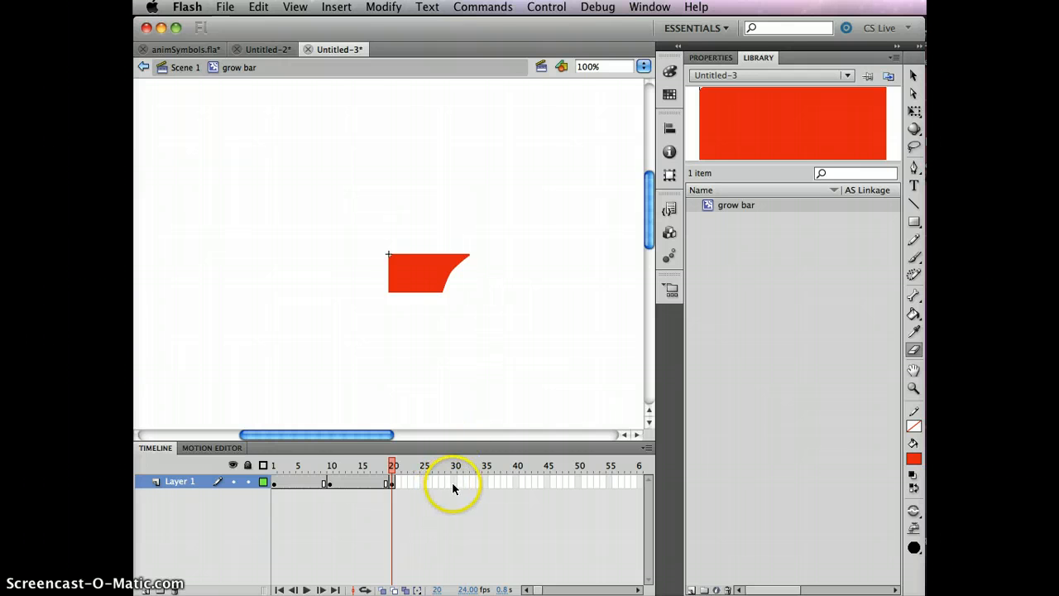
- Insert a keyframe at frame 30 and erase another part of the bar's right end
{"action": "left_click", "coordinate": [453, 483]}
{"action": "key", "text": "F6"}
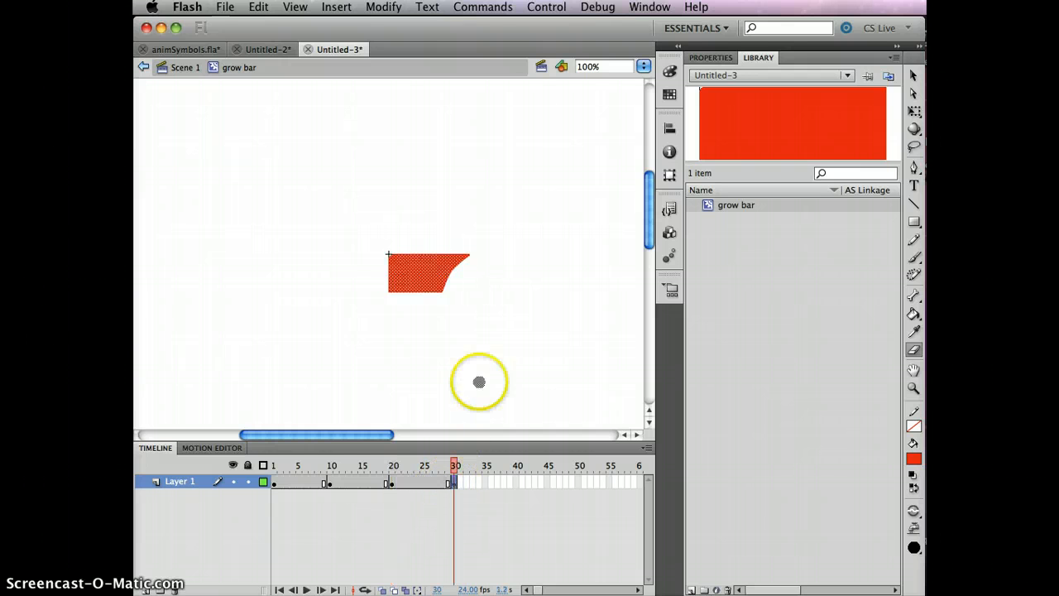
{"action": "mouse_move", "coordinate": [471, 284]}
{"action": "left_mouse_down"}
{"action": "mouse_move", "coordinate": [433, 245]}
{"action": "mouse_move", "coordinate": [468, 263]}
{"action": "left_mouse_up"}
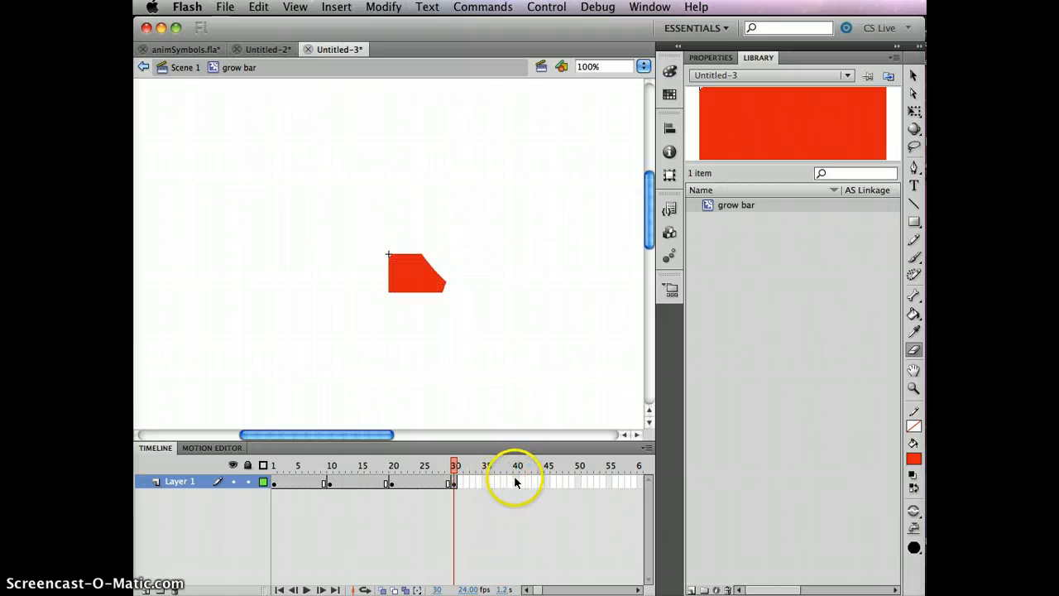
- Insert a keyframe at frame 40 and erase further into the bar from the right
{"action": "left_click", "coordinate": [514, 480]}
{"action": "key", "text": "F6"}
{"action": "mouse_move", "coordinate": [439, 268]}
{"action": "left_mouse_down"}
{"action": "mouse_move", "coordinate": [414, 307]}
{"action": "mouse_move", "coordinate": [435, 308]}
{"action": "mouse_move", "coordinate": [452, 265]}
{"action": "mouse_move", "coordinate": [435, 288]}
{"action": "left_mouse_up"}
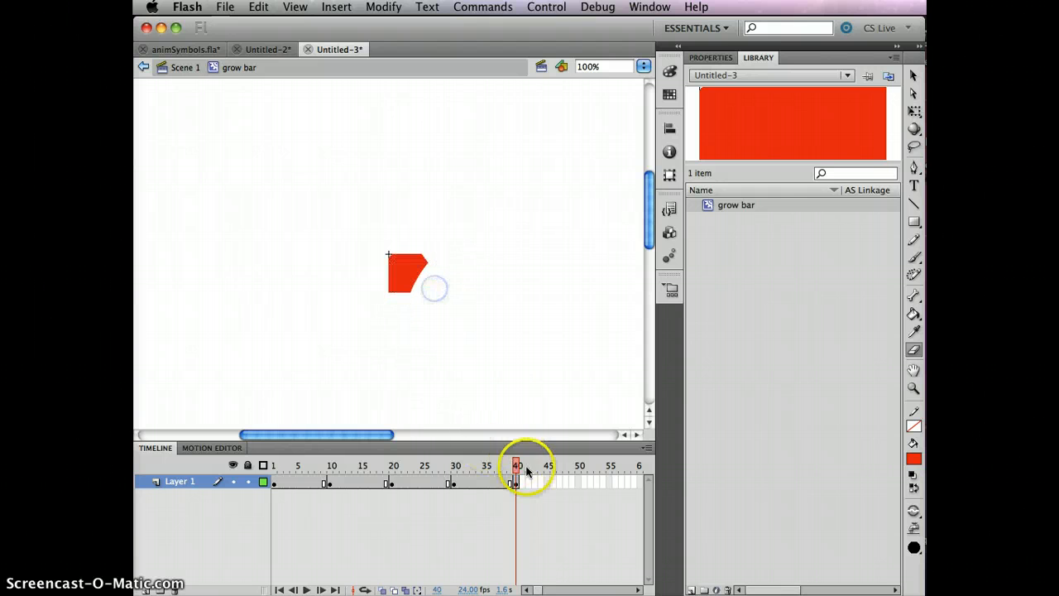
- Insert a keyframe at frame 50 and erase most of the remaining bar
{"action": "left_click", "coordinate": [575, 480]}
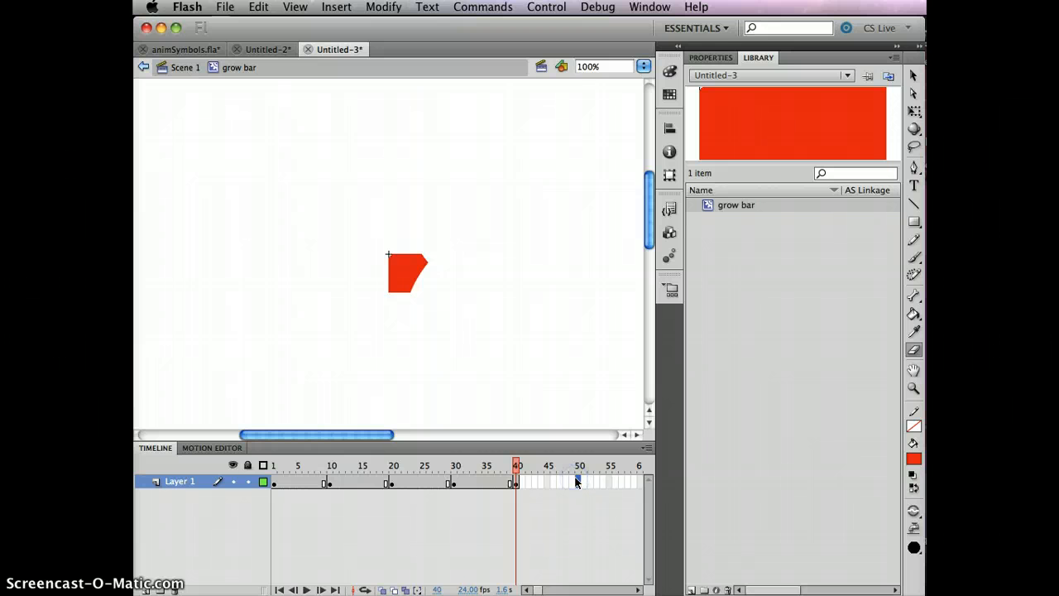
{"action": "key", "text": "F6"}
{"action": "mouse_move", "coordinate": [442, 283]}
{"action": "left_mouse_down"}
{"action": "mouse_move", "coordinate": [399, 259]}
{"action": "mouse_move", "coordinate": [411, 238]}
{"action": "left_mouse_up"}
{"action": "left_click", "coordinate": [494, 350]}
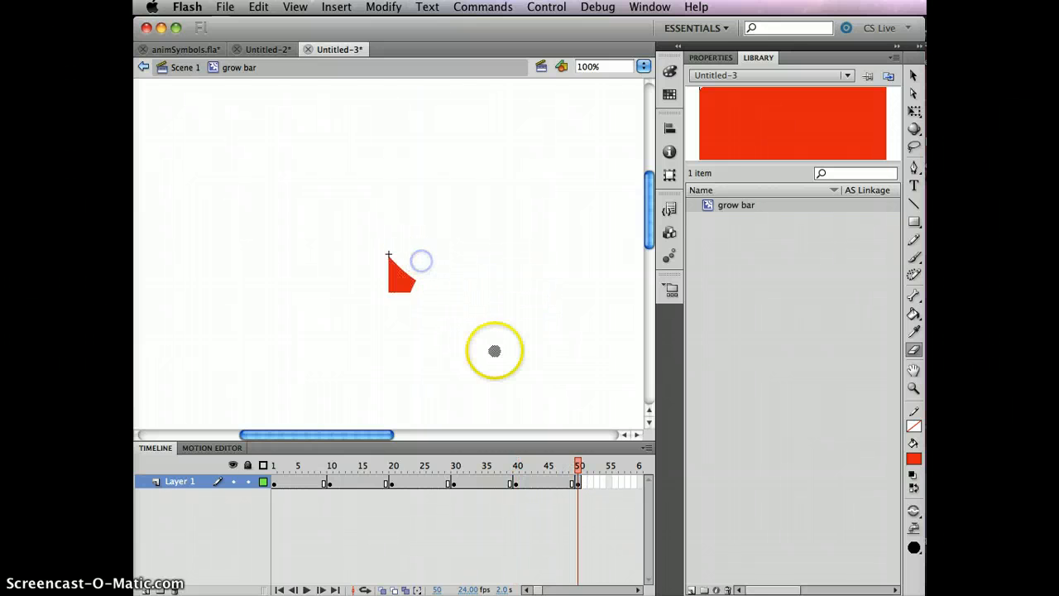
- Insert a keyframe at frame 60 and erase the rest of the bar completely
{"action": "left_click", "coordinate": [539, 564]}
{"action": "left_click", "coordinate": [539, 589]}
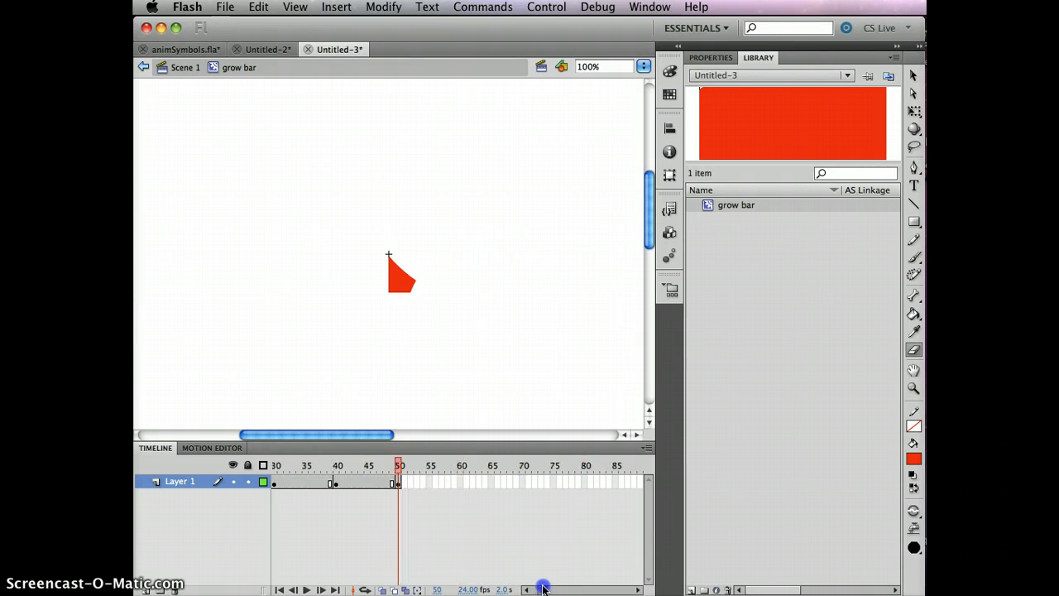
{"action": "left_click", "coordinate": [462, 483]}
{"action": "left_click", "coordinate": [524, 372]}
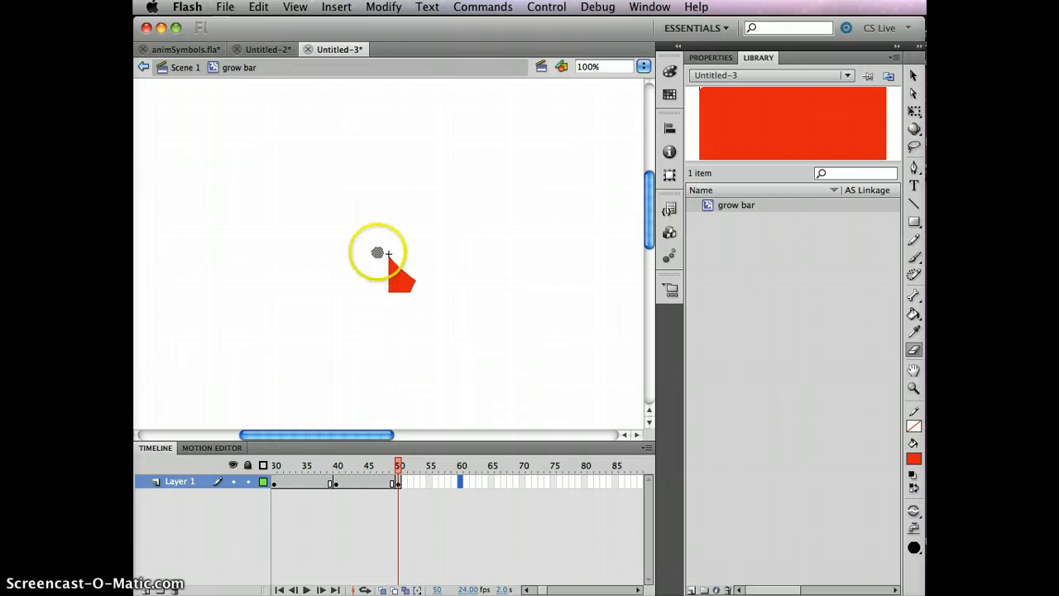
{"action": "key", "text": "F6"}
{"action": "mouse_move", "coordinate": [378, 253]}
{"action": "left_mouse_down"}
{"action": "mouse_move", "coordinate": [383, 299]}
{"action": "mouse_move", "coordinate": [388, 222]}
{"action": "mouse_move", "coordinate": [398, 308]}
{"action": "mouse_move", "coordinate": [409, 285]}
{"action": "mouse_move", "coordinate": [412, 319]}
{"action": "mouse_move", "coordinate": [401, 276]}
{"action": "left_mouse_up"}
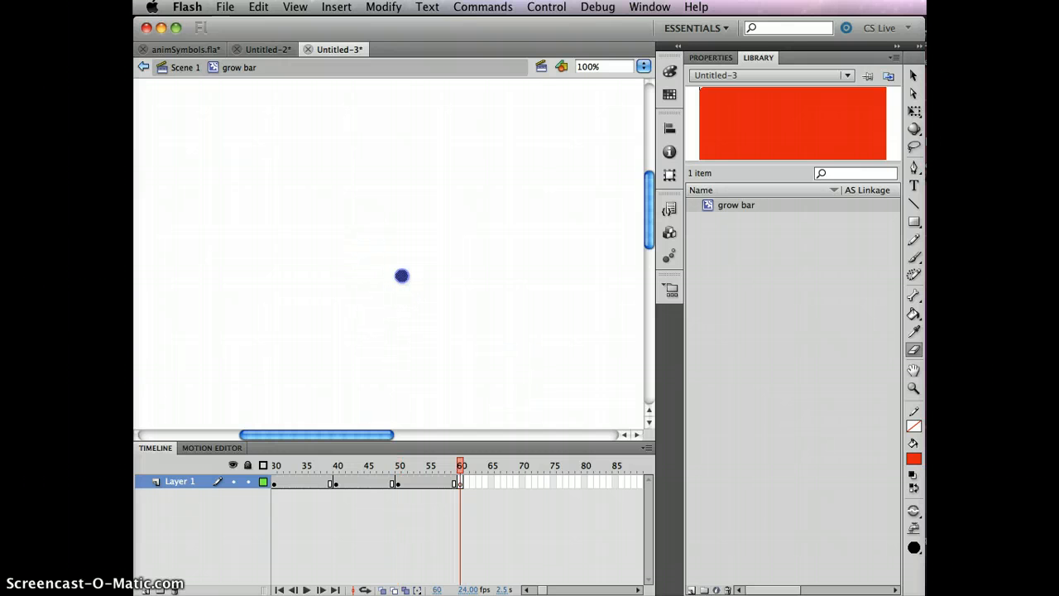
- Extend the timeline with frames up to frame 70 and scrub back to frame 1
{"action": "left_click", "coordinate": [522, 482]}
{"action": "key", "text": "F5"}
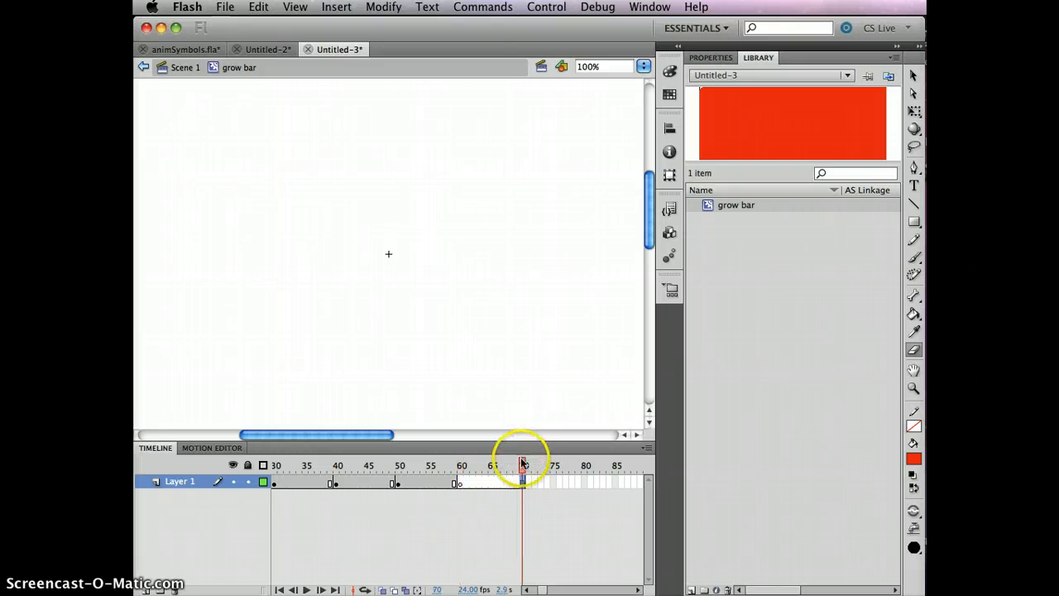
{"action": "left_click_drag", "start_coordinate": [523, 464], "coordinate": [476, 478]}
{"action": "left_click", "coordinate": [272, 479]}
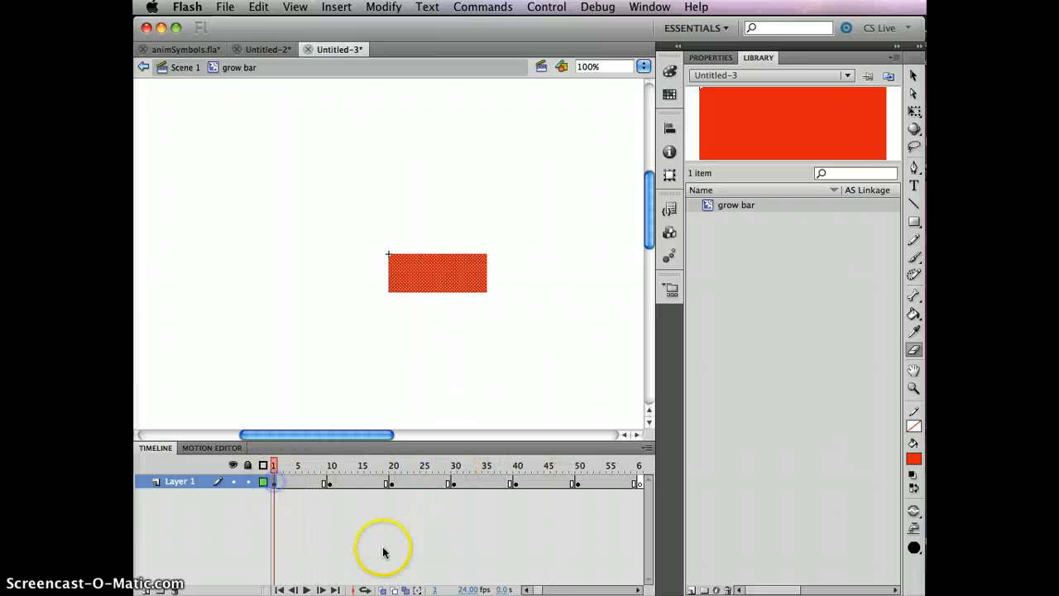
{"action": "left_click_drag", "start_coordinate": [538, 588], "coordinate": [543, 587]}
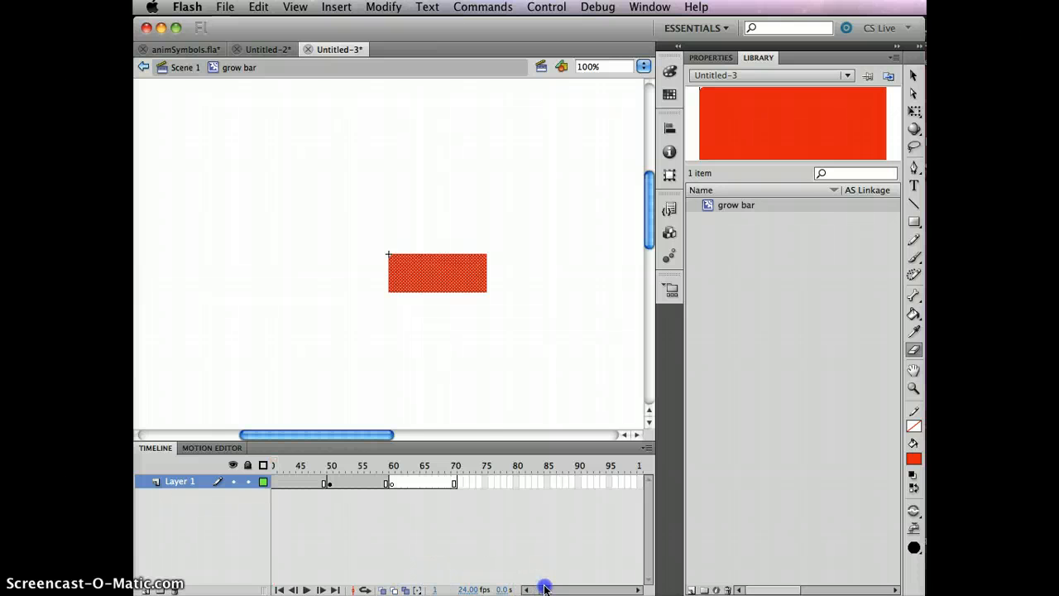
- Try to reverse the frames from the frame context menu and the Modify menu's Timeline submenu
{"action": "left_click", "coordinate": [454, 483]}
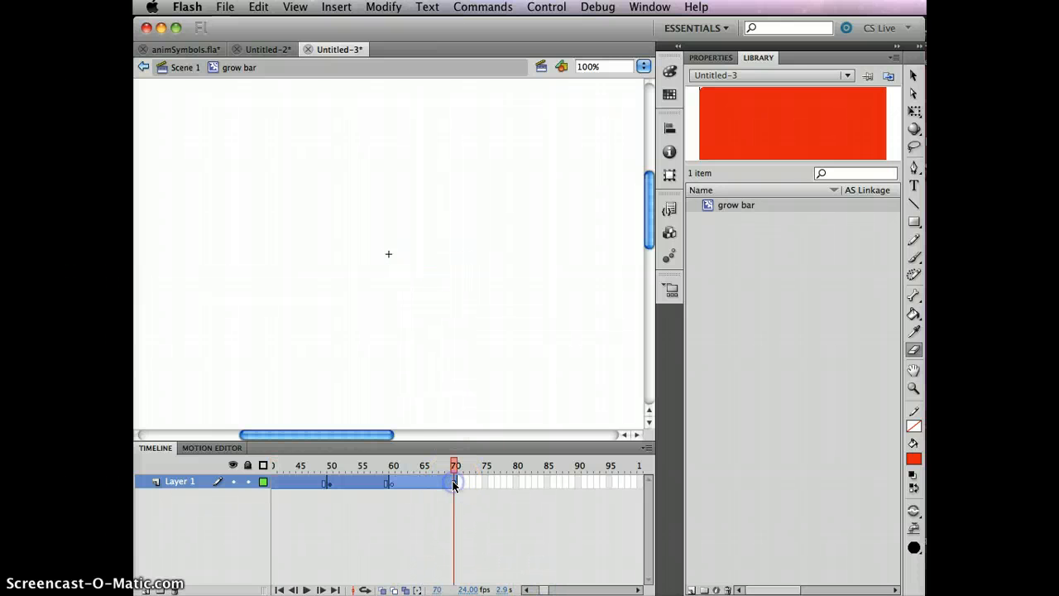
{"action": "right_click", "coordinate": [361, 487]}
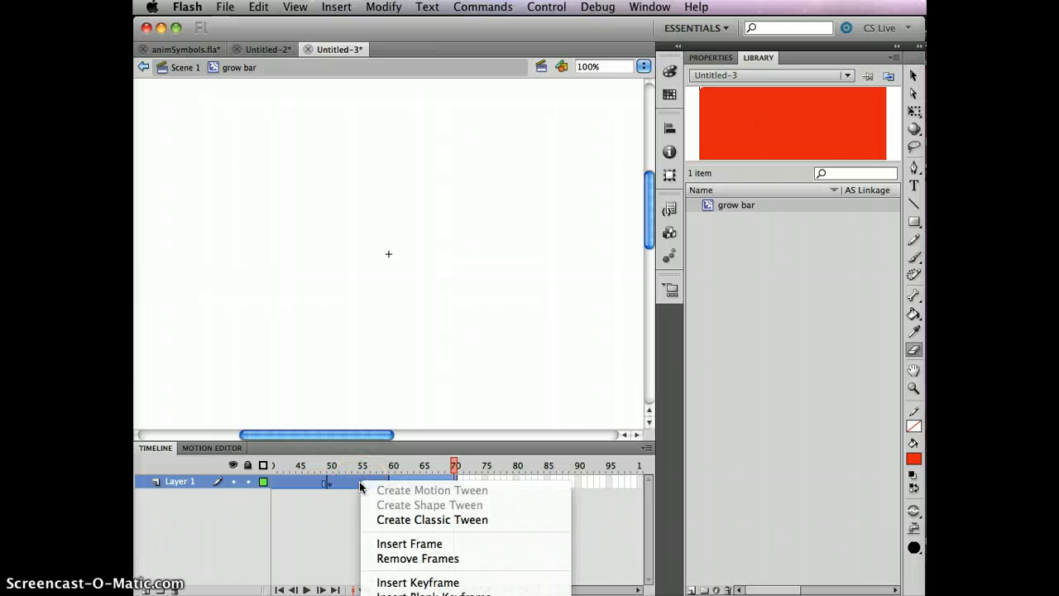
{"action": "mouse_move", "coordinate": [427, 594]}
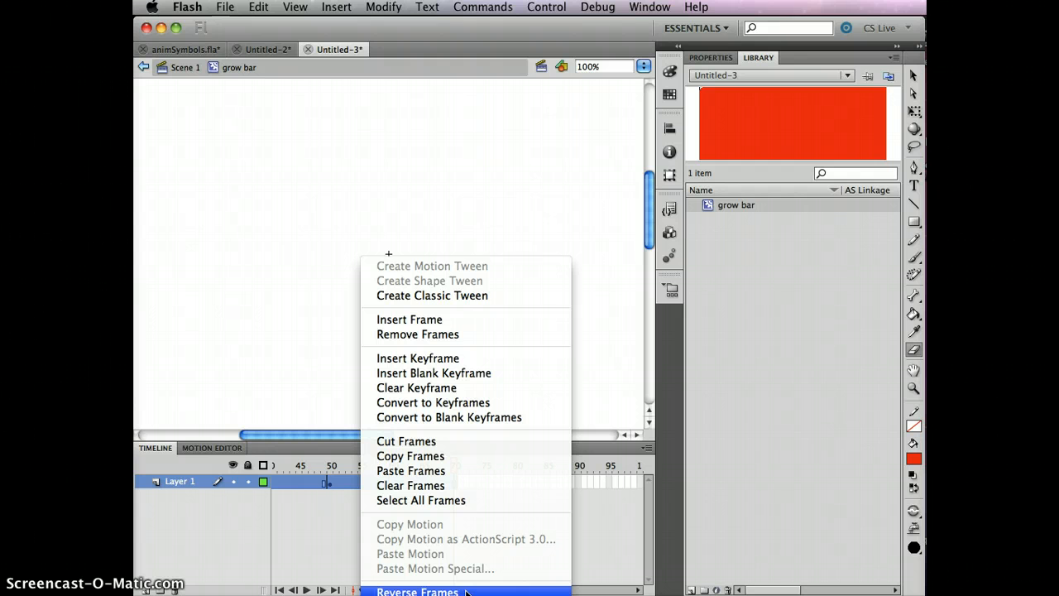
{"action": "right_click", "coordinate": [516, 135]}
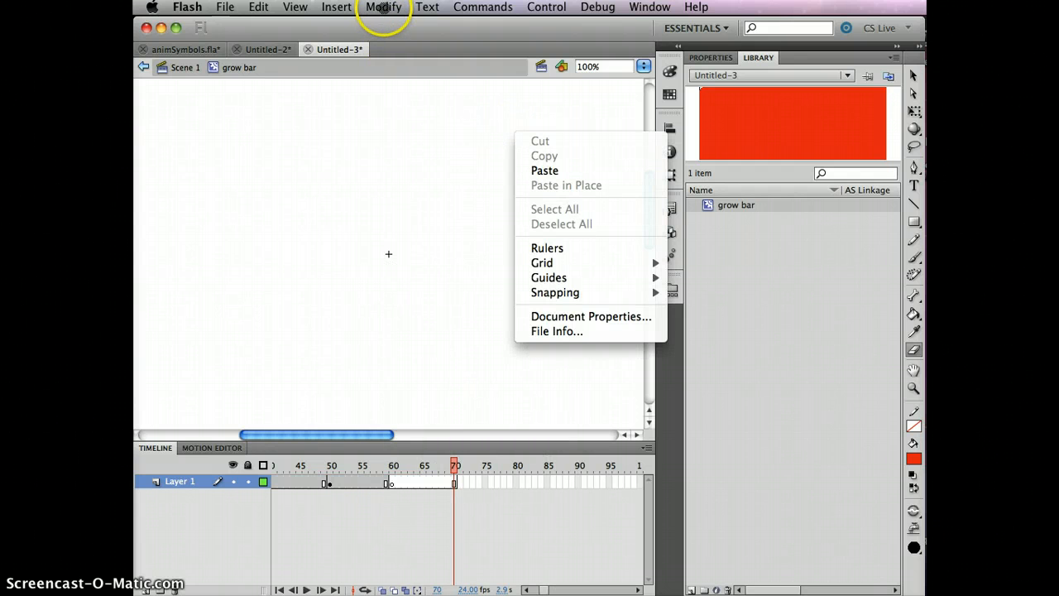
{"action": "left_click", "coordinate": [383, 8]}
{"action": "mouse_move", "coordinate": [395, 170]}
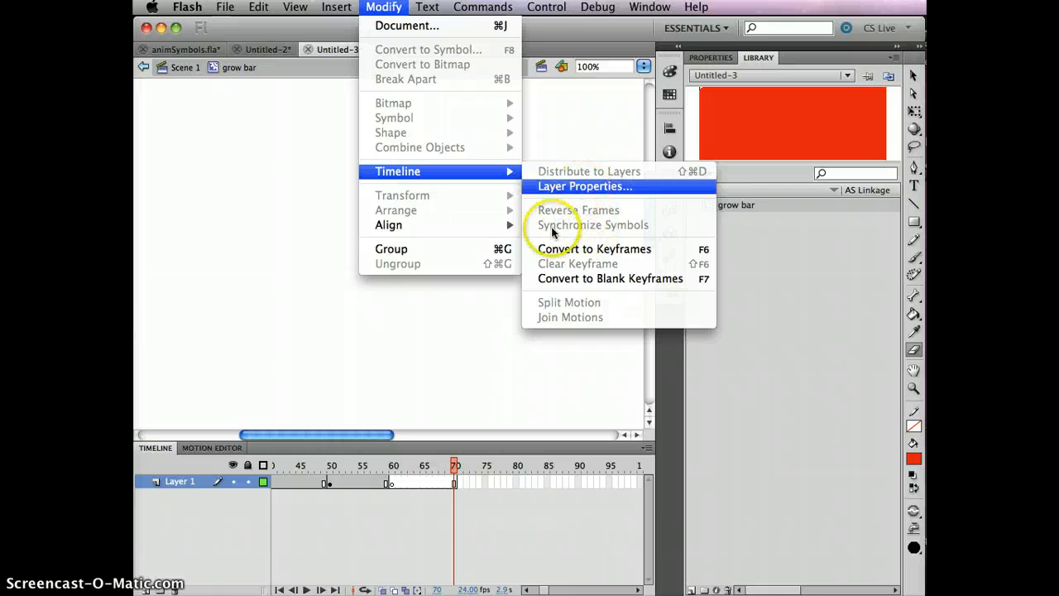
{"action": "left_click", "coordinate": [397, 542]}
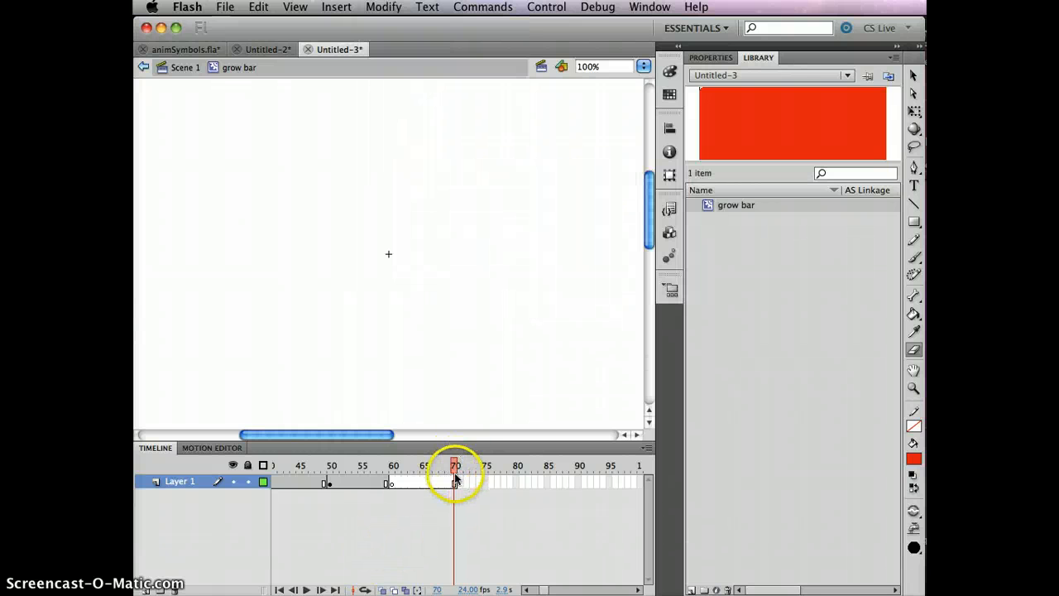
- Select all frames from 70 back to 1 and apply Reverse Frames
{"action": "left_click_drag", "start_coordinate": [452, 483], "coordinate": [217, 482]}
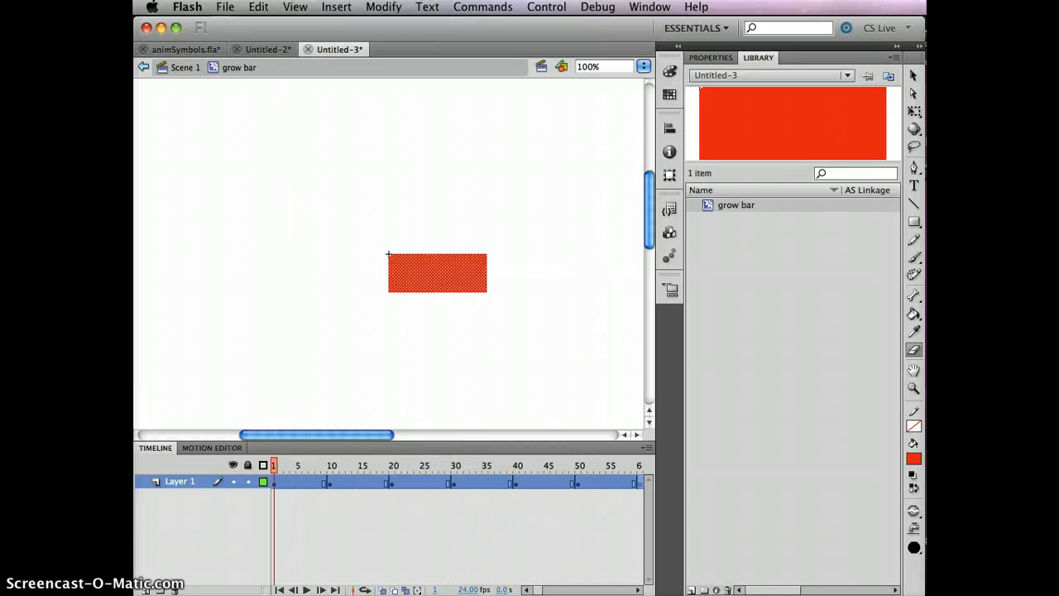
{"action": "left_click", "coordinate": [386, 8]}
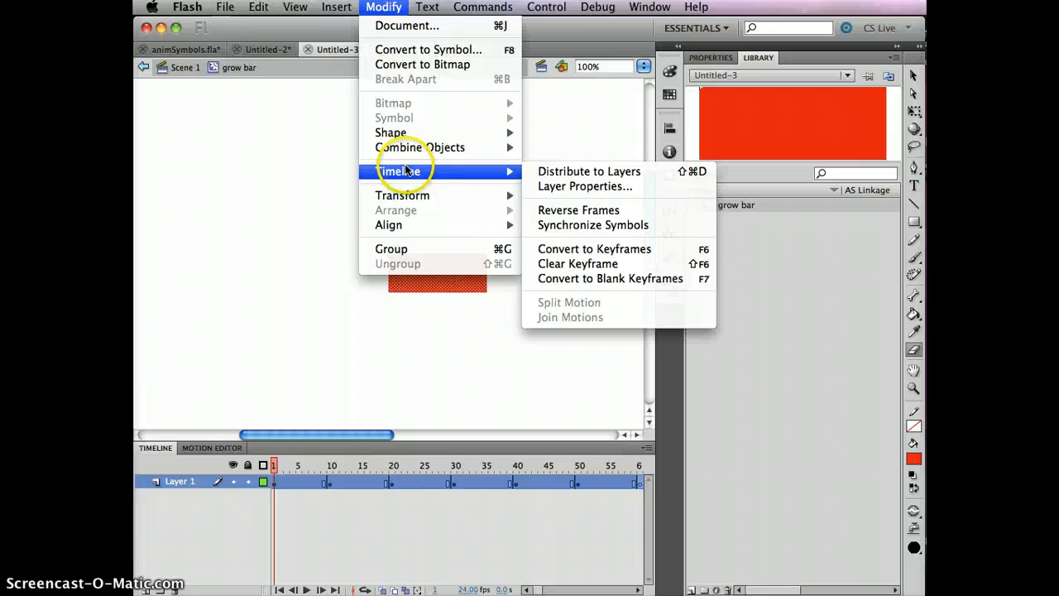
{"action": "left_click", "coordinate": [563, 213]}
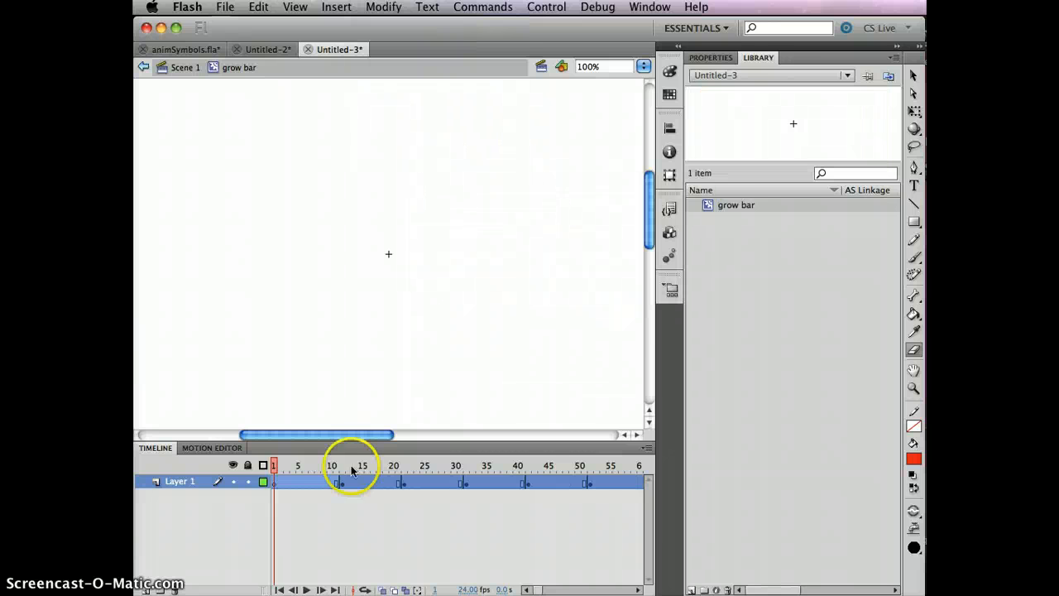
- Scrub the reversed animation, return to Scene 1 and test the movie, then close the preview window
{"action": "left_click_drag", "start_coordinate": [282, 465], "coordinate": [407, 468]}
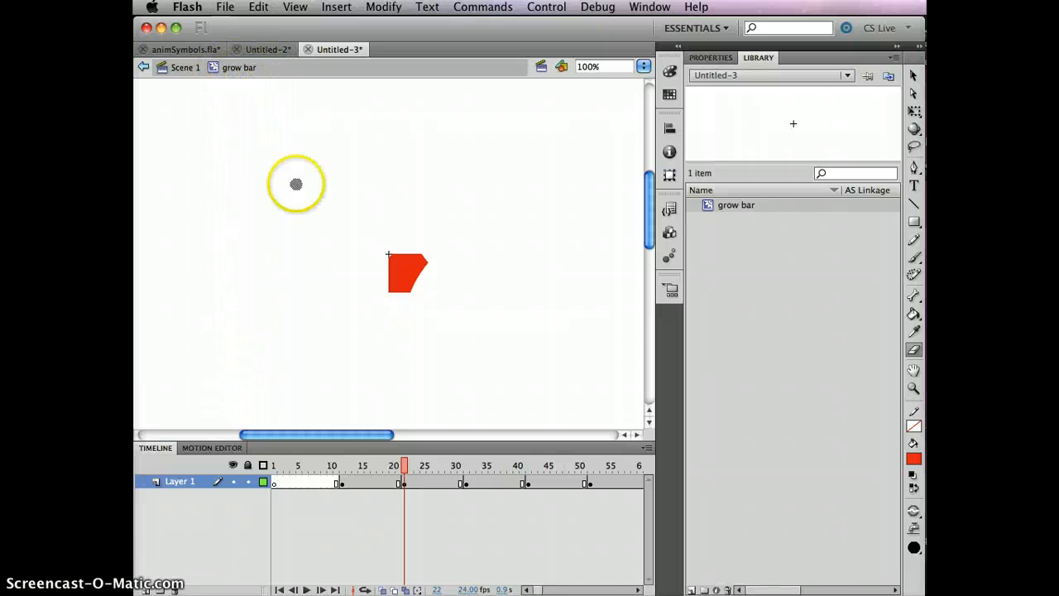
{"action": "left_click", "coordinate": [184, 68]}
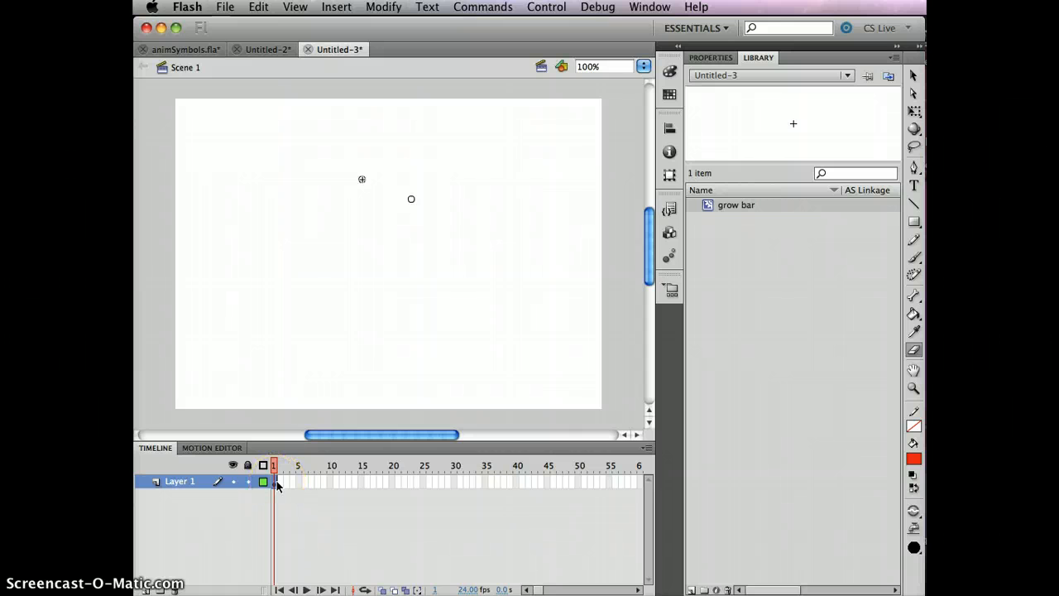
{"action": "key", "text": "super+Return"}
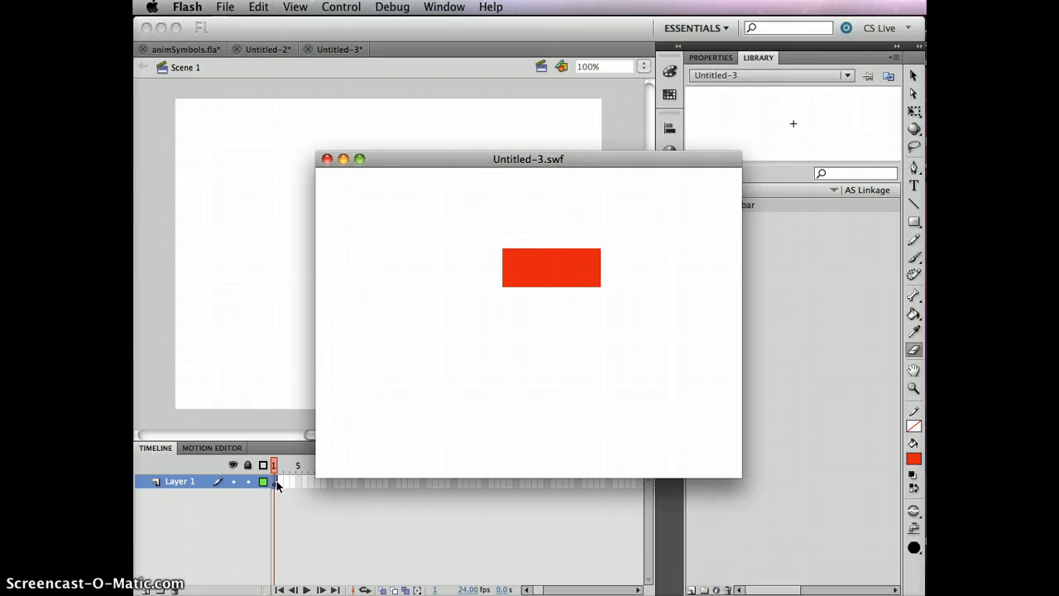
{"action": "left_click", "coordinate": [482, 354]}
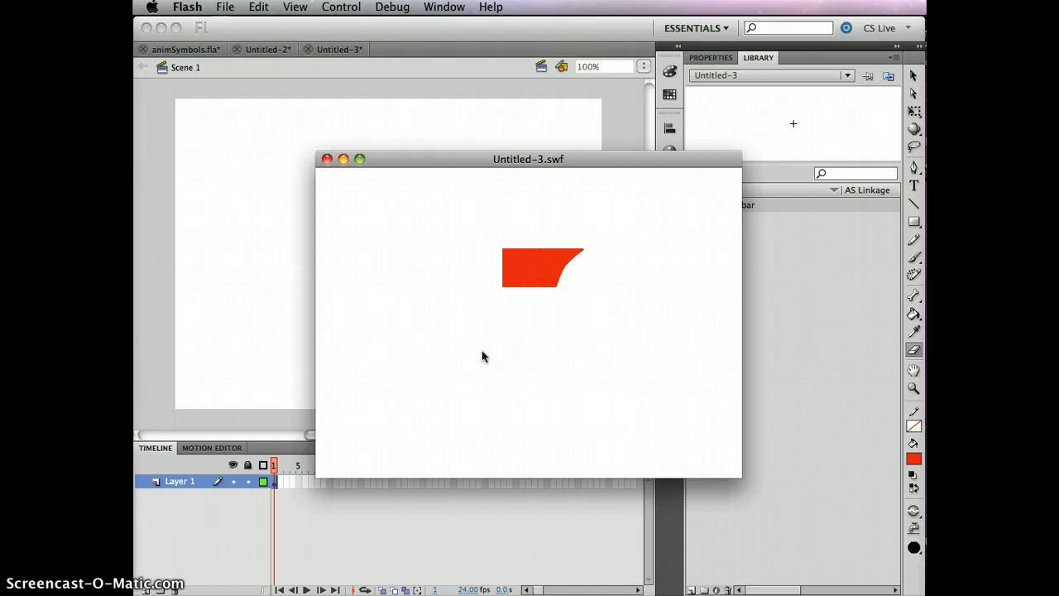
{"action": "left_click", "coordinate": [326, 158]}
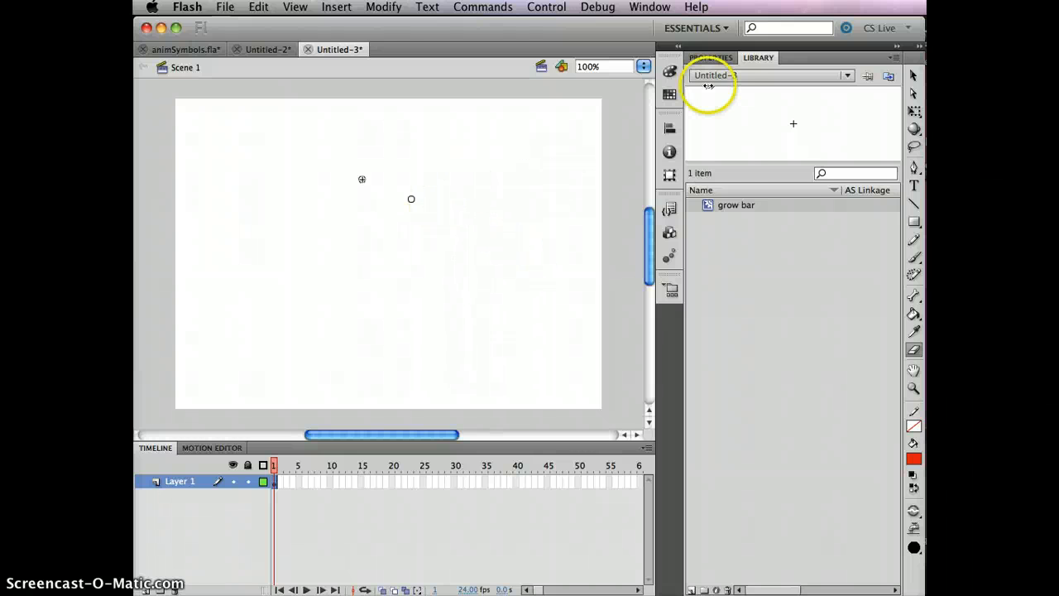
- Reopen the grow bar symbol for editing from the Library and scrub through its timeline
{"action": "left_click", "coordinate": [733, 207]}
{"action": "double_click", "coordinate": [760, 129]}
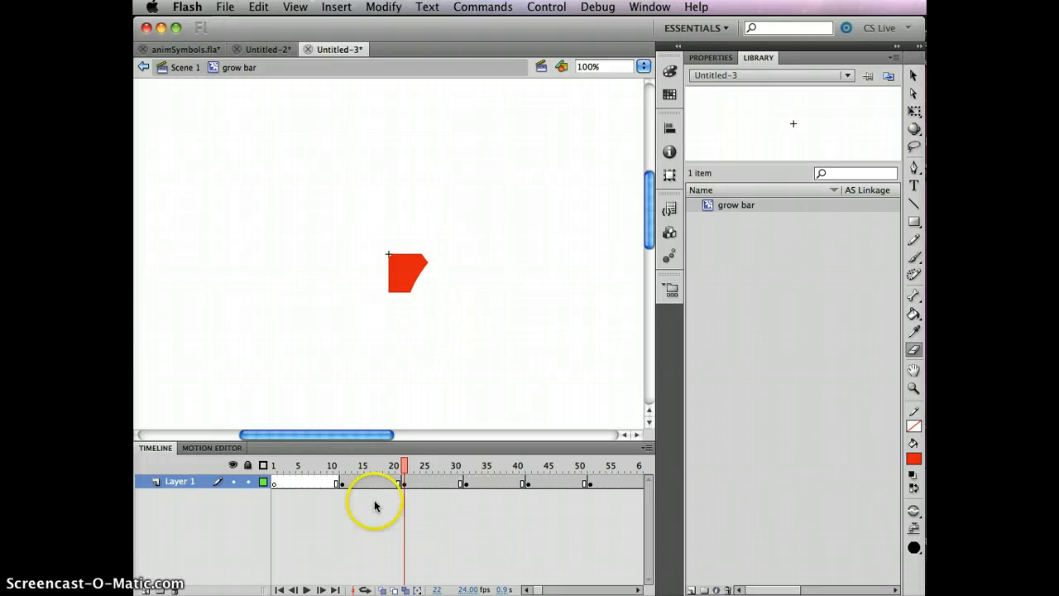
{"action": "left_click_drag", "start_coordinate": [404, 465], "coordinate": [429, 466]}
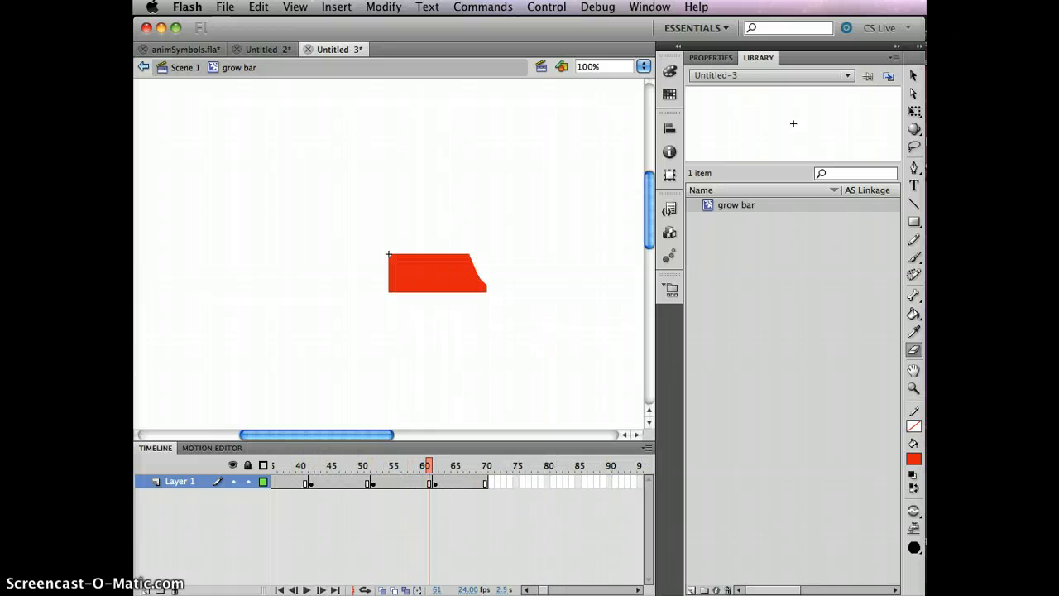
{"action": "left_click_drag", "start_coordinate": [542, 589], "coordinate": [536, 589]}
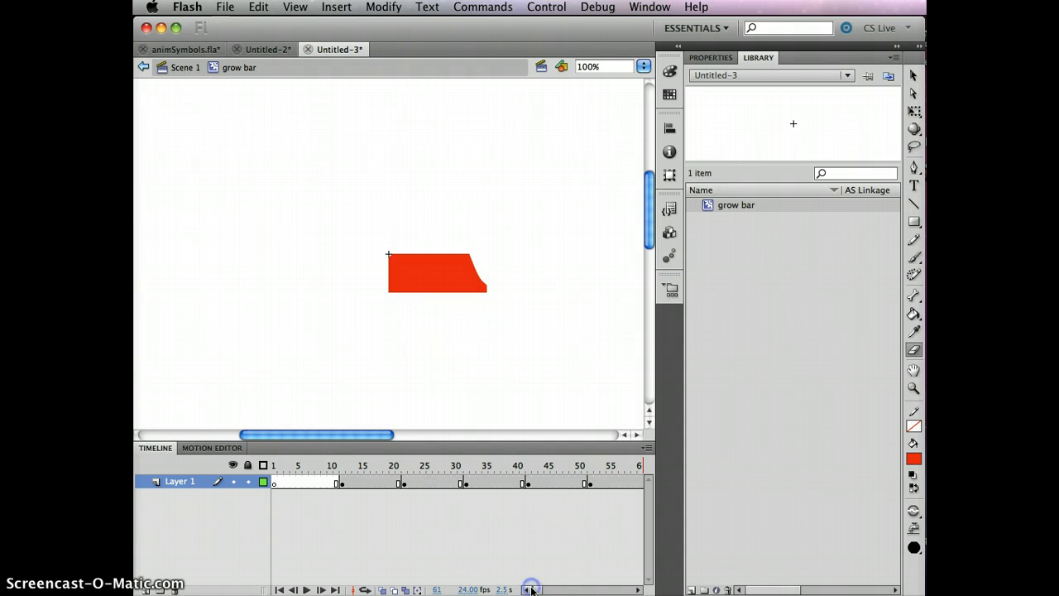
- Select the span of frames in the symbol's timeline and create a shape tween across them
{"action": "left_click", "coordinate": [366, 483]}
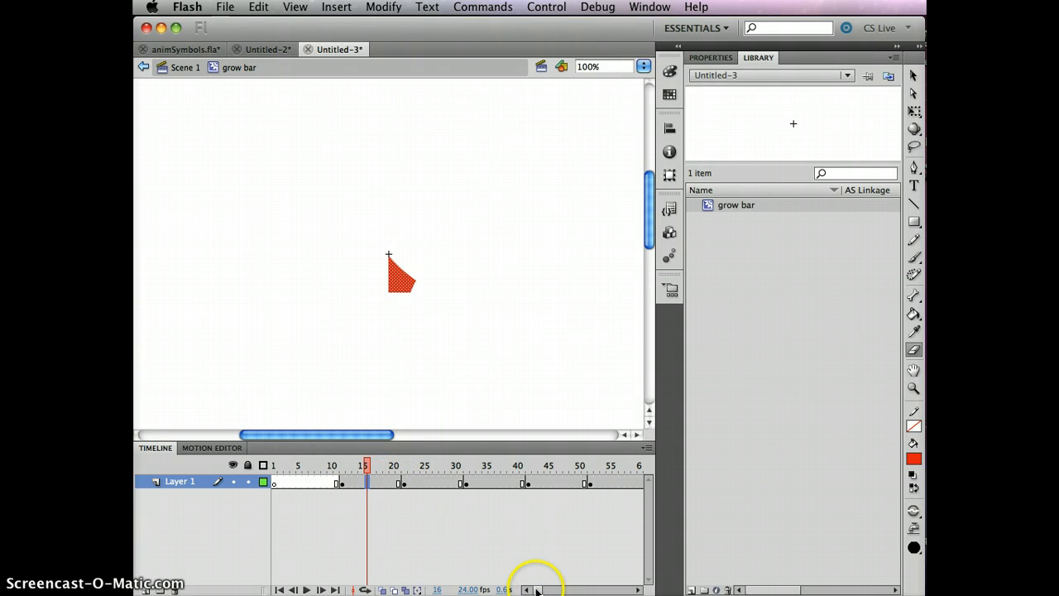
{"action": "left_click_drag", "start_coordinate": [537, 591], "coordinate": [545, 590]}
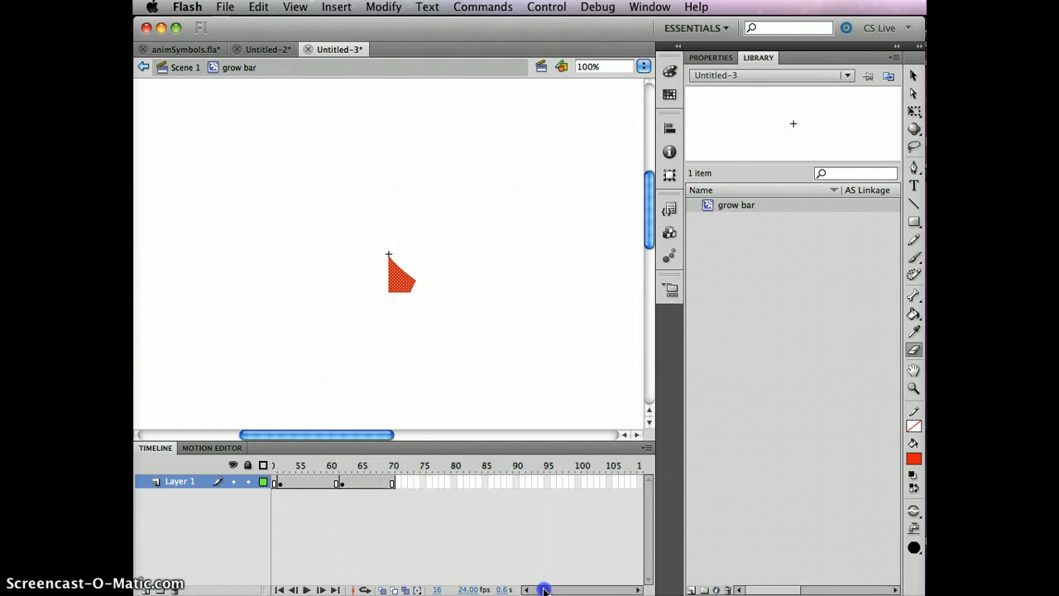
{"action": "left_click", "coordinate": [369, 484]}
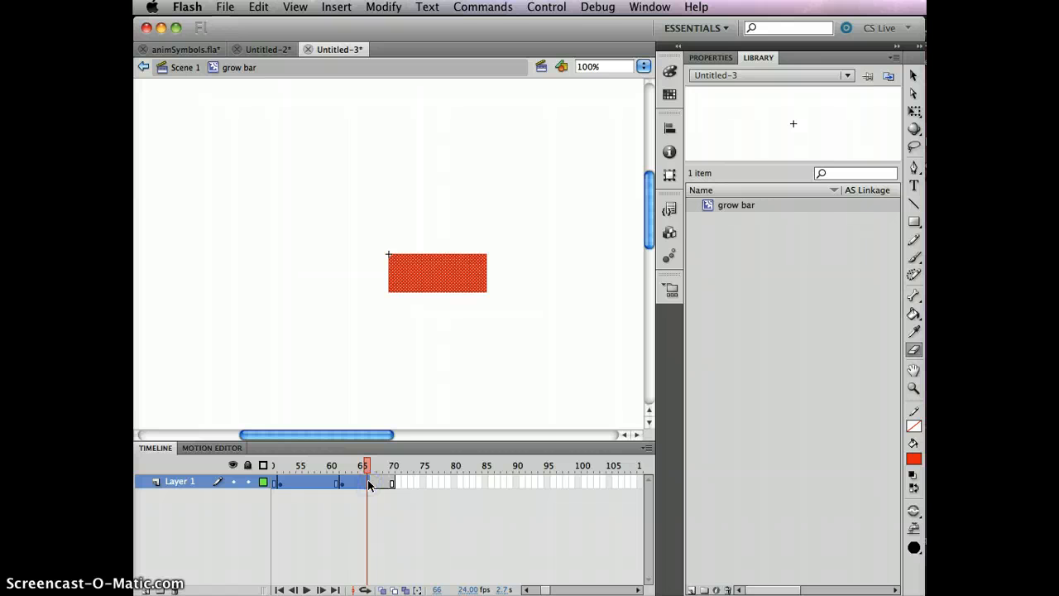
{"action": "right_click", "coordinate": [369, 485]}
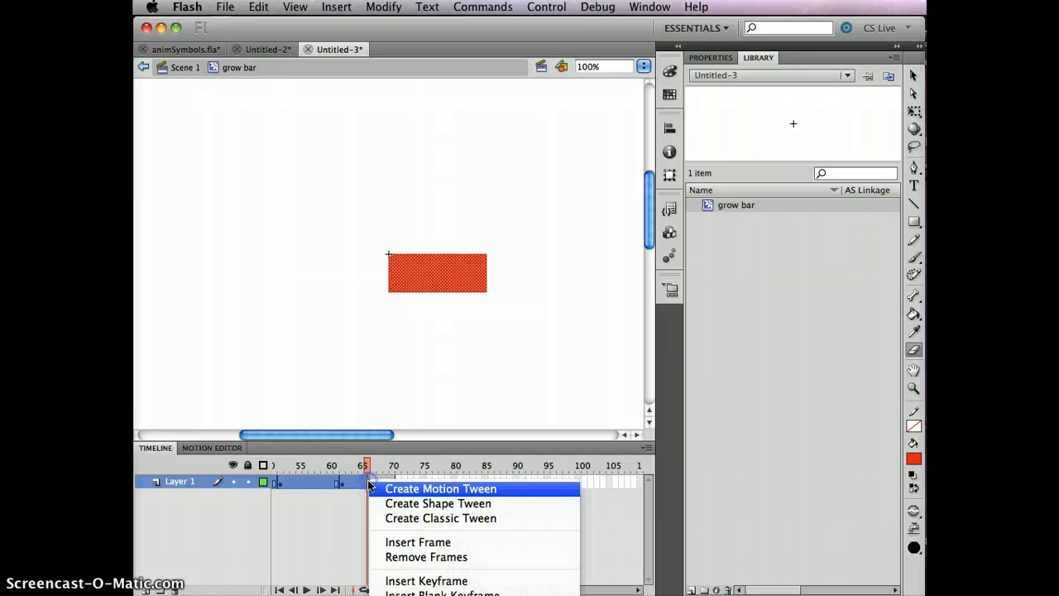
{"action": "left_click", "coordinate": [410, 506]}
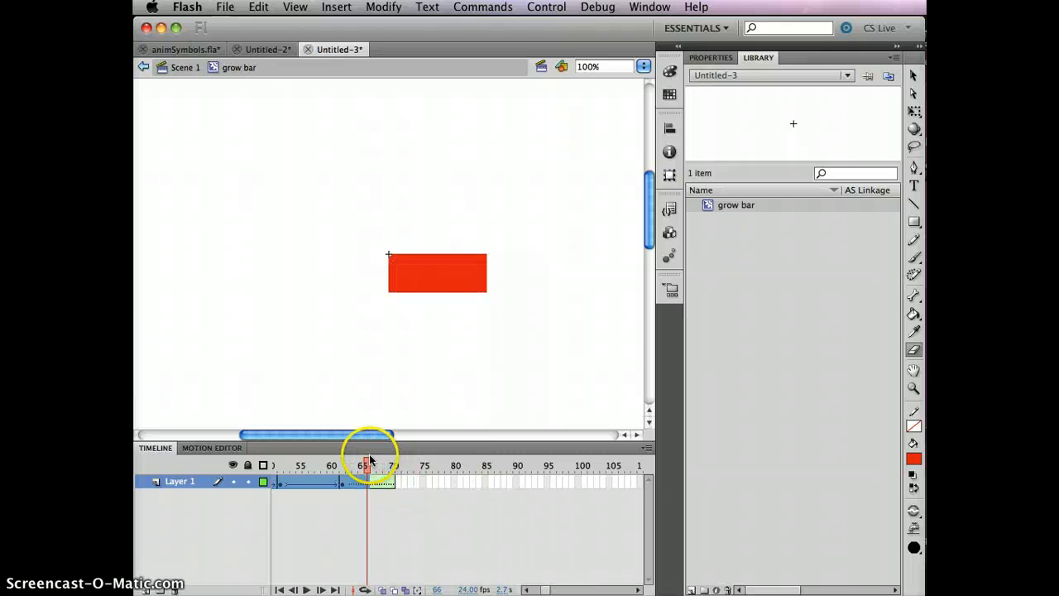
- Remove the shape tween from the final frames of the grow bar timeline, around frames 65 to 70
{"action": "left_click_drag", "start_coordinate": [370, 460], "coordinate": [305, 462]}
{"action": "left_click_drag", "start_coordinate": [546, 589], "coordinate": [543, 589]}
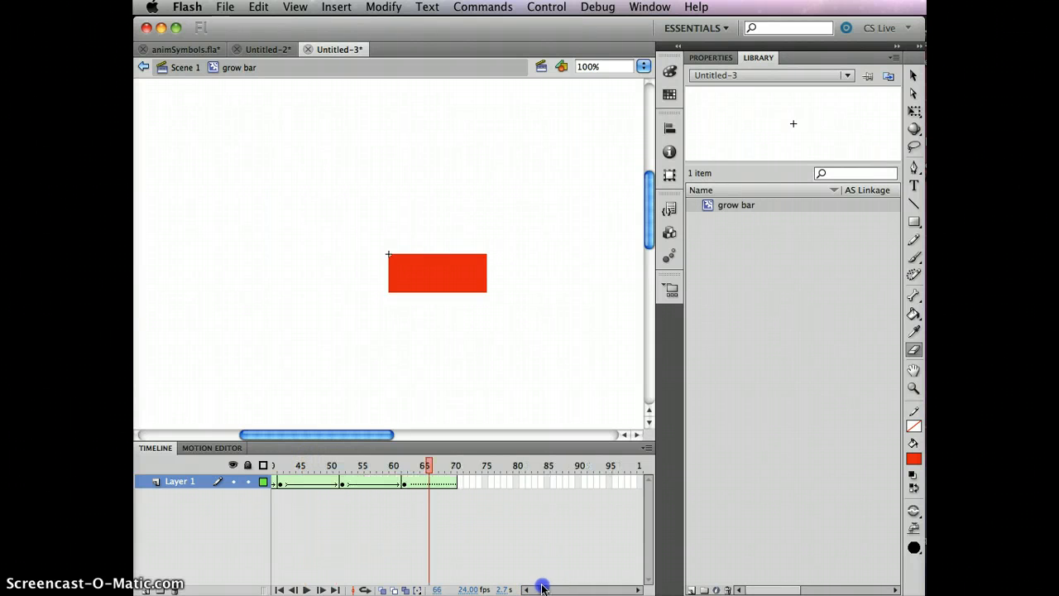
{"action": "left_click", "coordinate": [435, 484]}
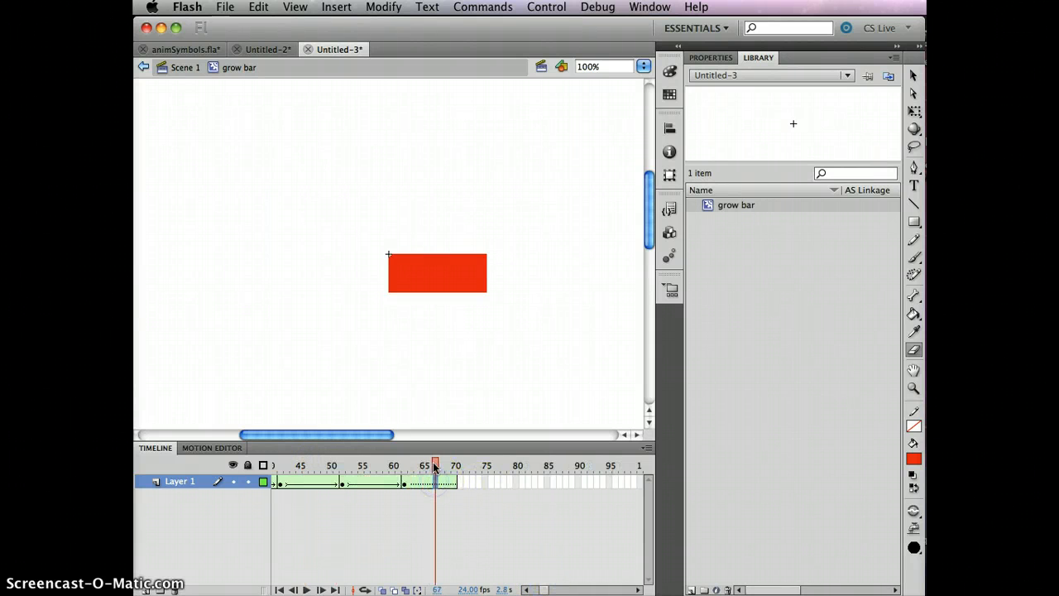
{"action": "mouse_move", "coordinate": [432, 465]}
{"action": "left_mouse_down"}
{"action": "mouse_move", "coordinate": [366, 456]}
{"action": "mouse_move", "coordinate": [423, 451]}
{"action": "left_mouse_up"}
{"action": "right_click", "coordinate": [432, 483]}
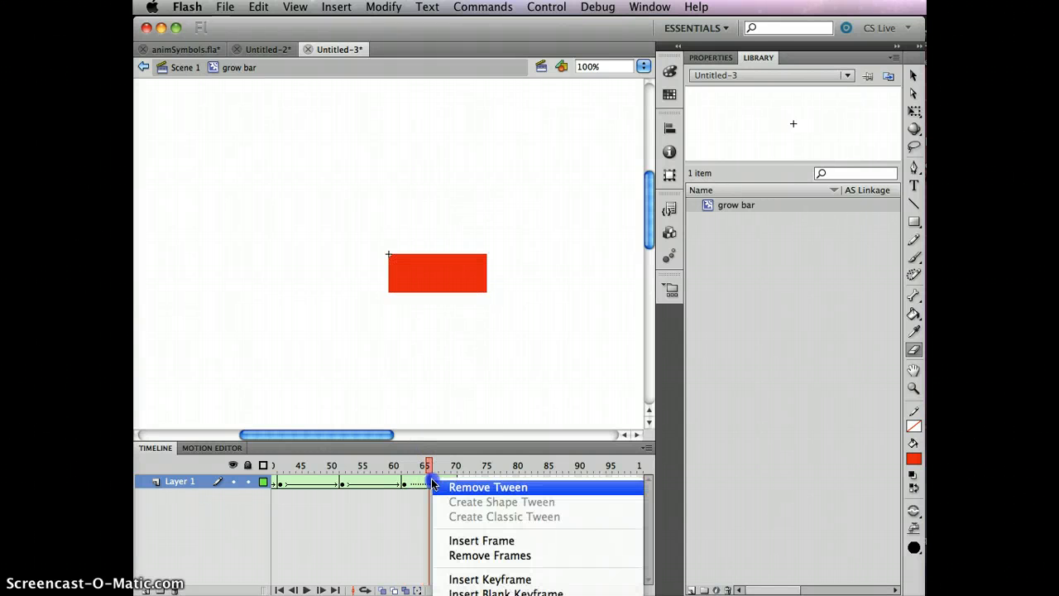
{"action": "left_click", "coordinate": [478, 487]}
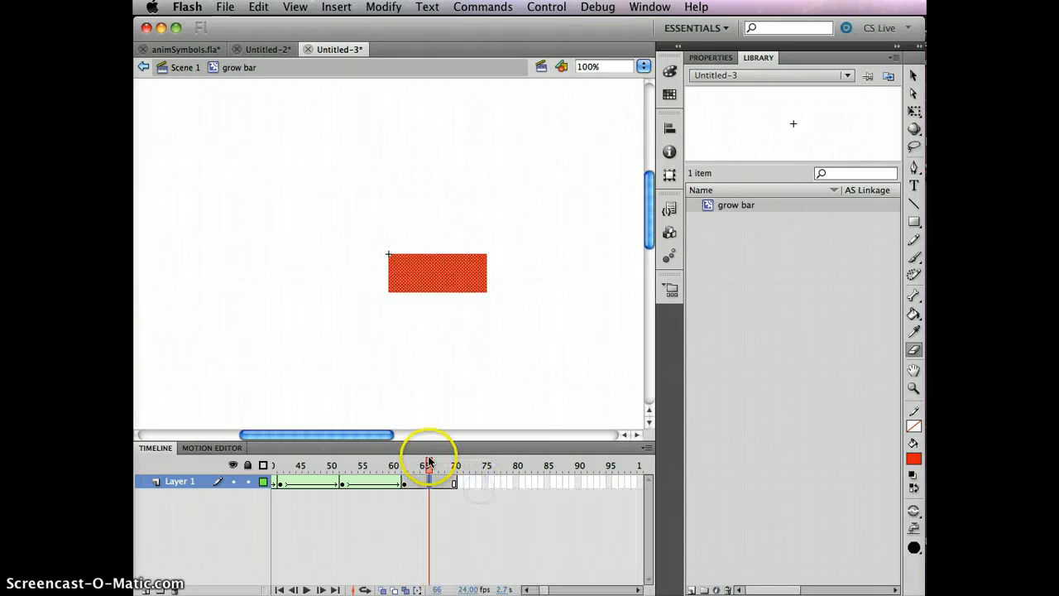
- Scrub the symbol's animation, return to Scene 1, test the movie and close the preview window
{"action": "left_click_drag", "start_coordinate": [425, 453], "coordinate": [329, 457]}
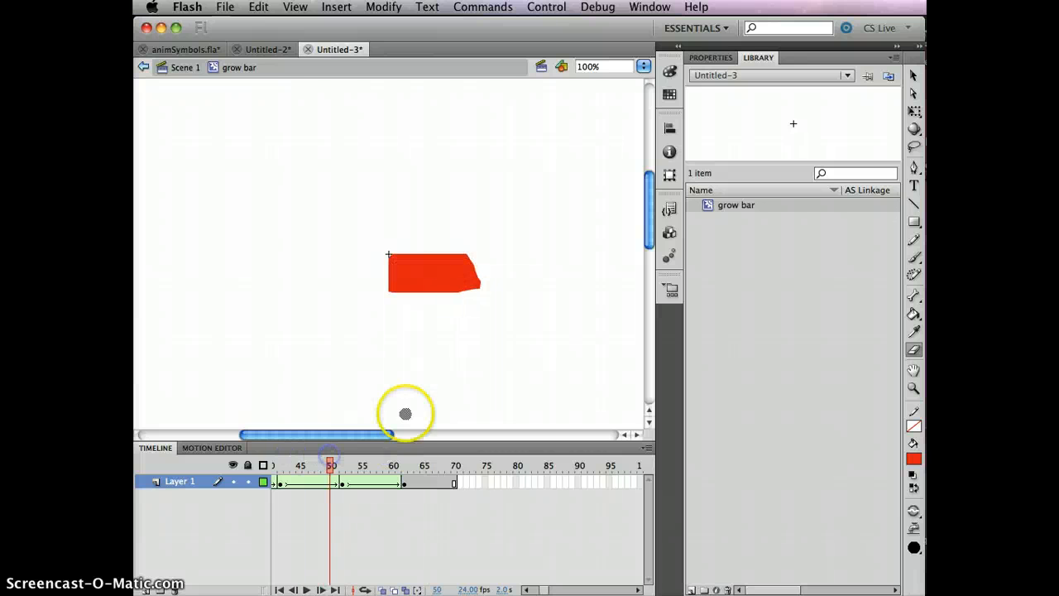
{"action": "left_click", "coordinate": [185, 68]}
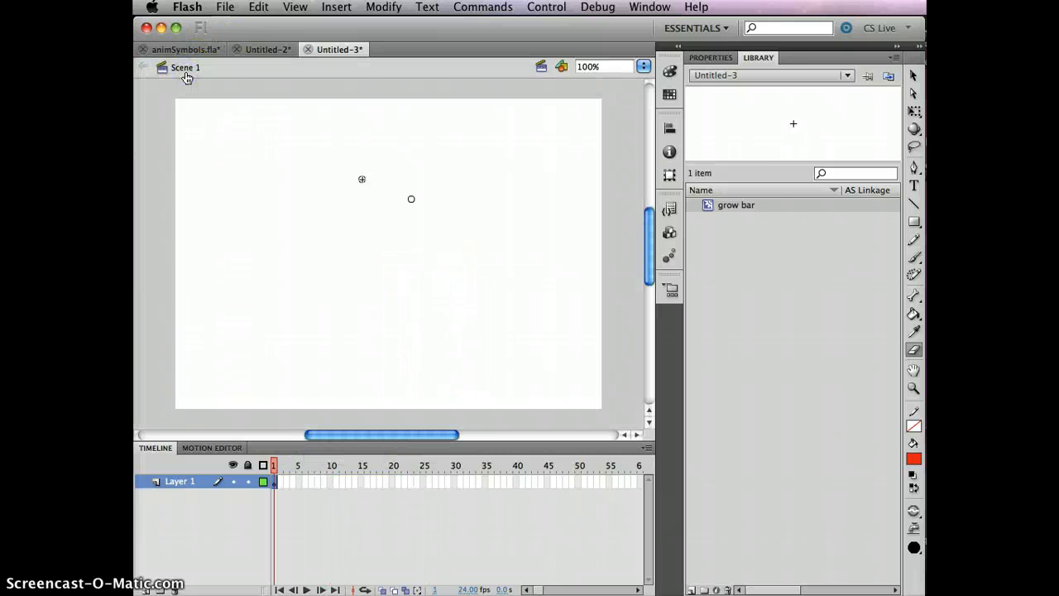
{"action": "key", "text": "super+Return"}
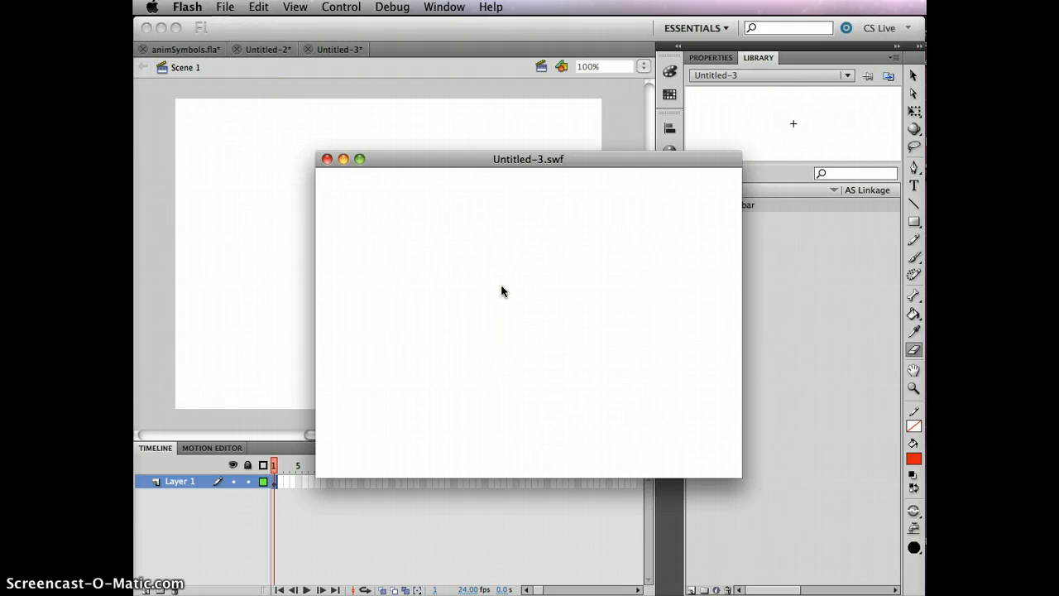
{"action": "left_click", "coordinate": [327, 159]}
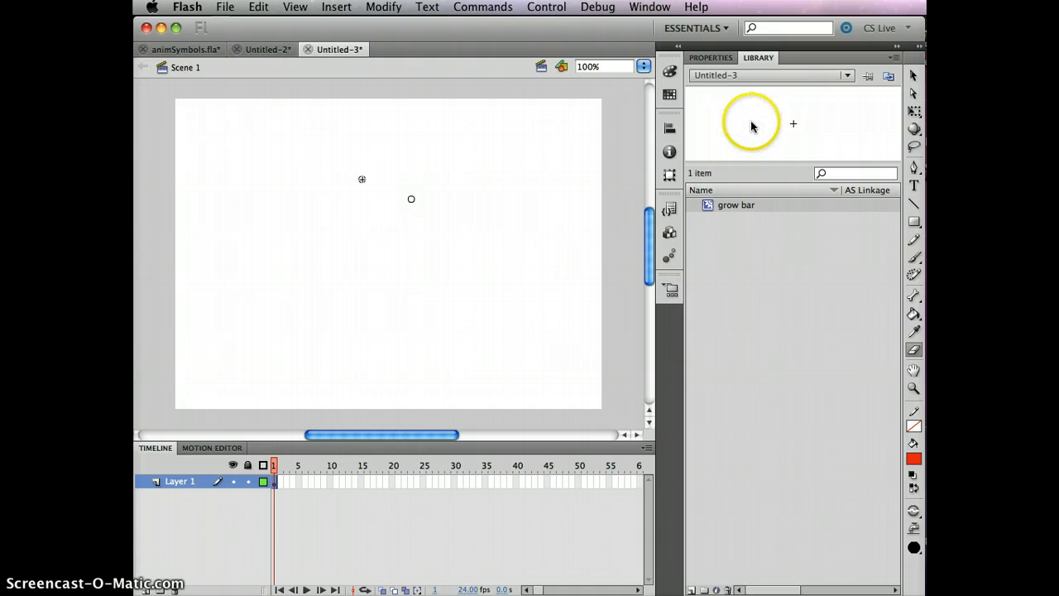
- Open the grow bar symbol for editing from the Library and rename Layer 1 to red
{"action": "left_click", "coordinate": [728, 208]}
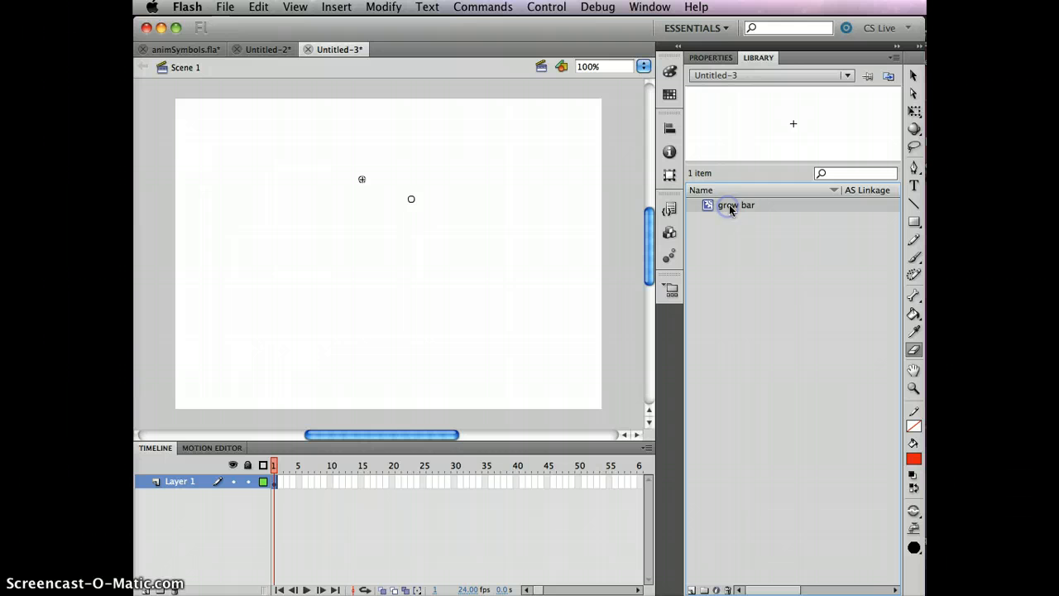
{"action": "double_click", "coordinate": [752, 132]}
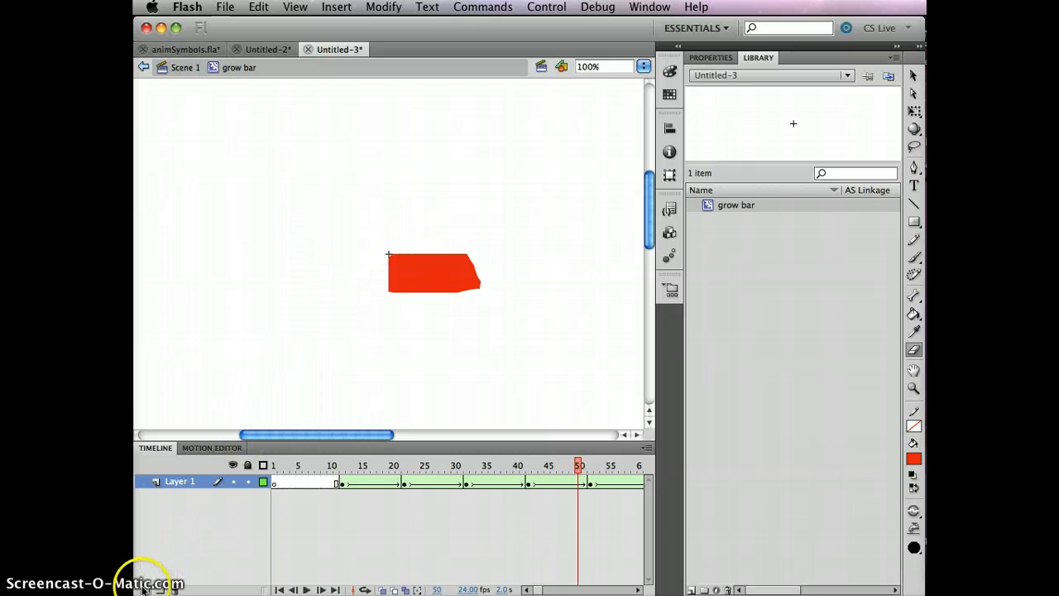
{"action": "double_click", "coordinate": [180, 481]}
{"action": "type", "text": "red"}
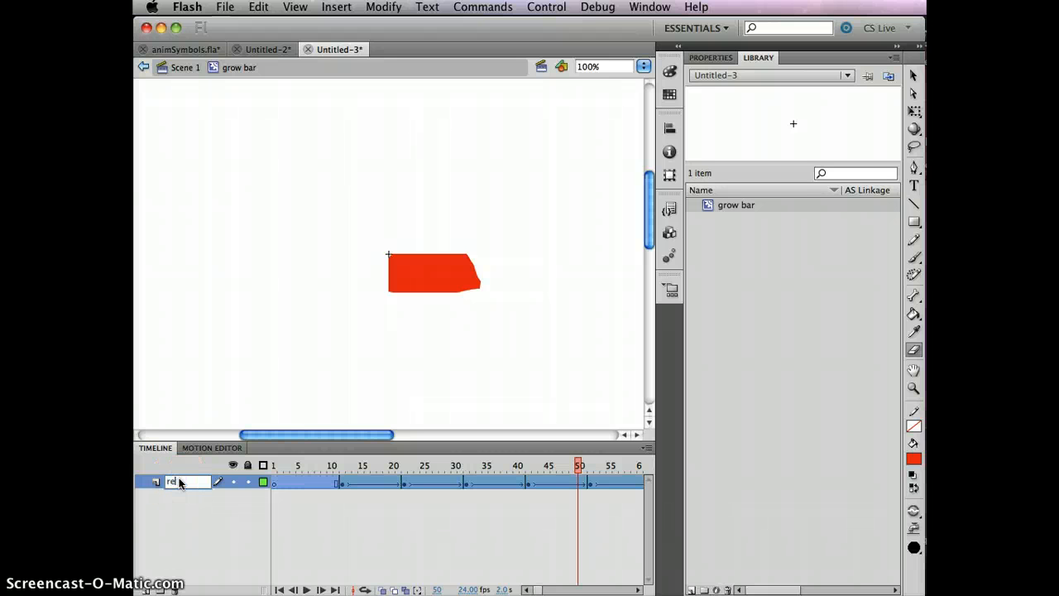
- Add a new layer above the red layer and name it blue
{"action": "left_click", "coordinate": [145, 589]}
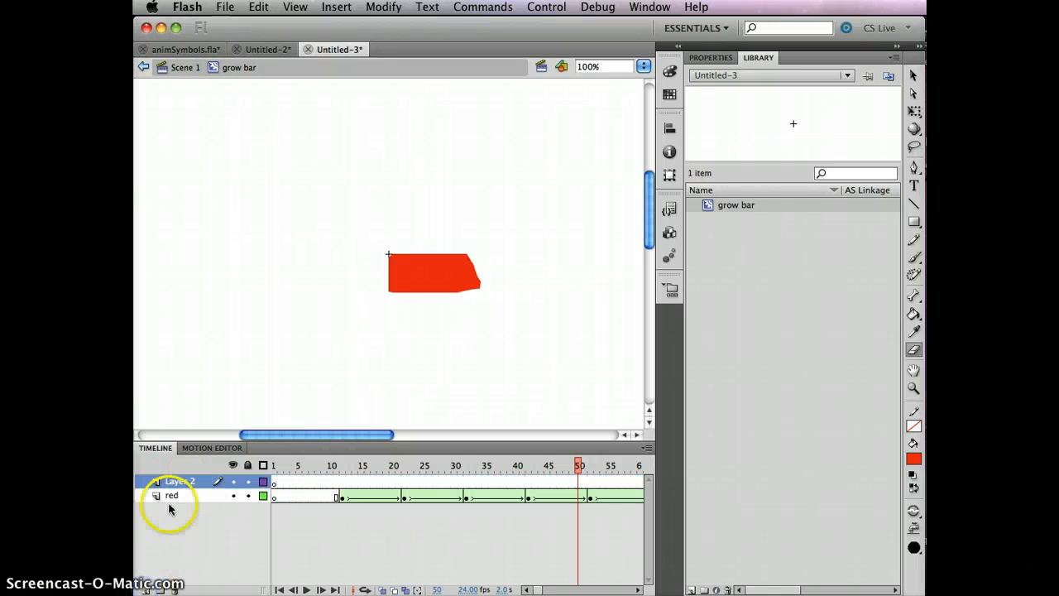
{"action": "double_click", "coordinate": [182, 482]}
{"action": "type", "text": "blue"}
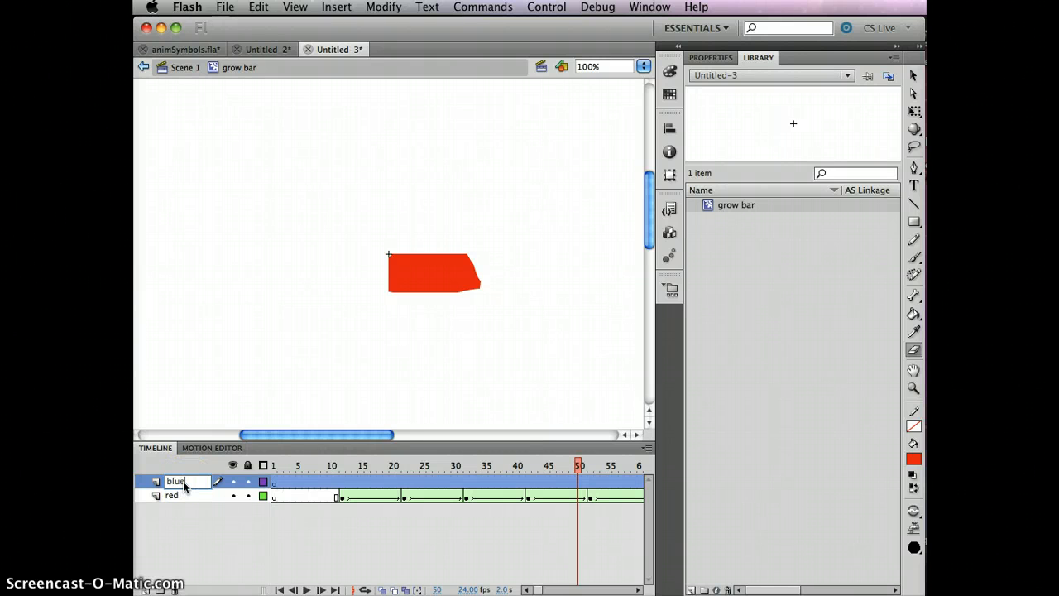
{"action": "left_click", "coordinate": [260, 515]}
- At frame 70 of the blue layer, draw a blue-filled rectangle about 127 by 35 px just above the red bar
{"action": "left_click", "coordinate": [276, 480]}
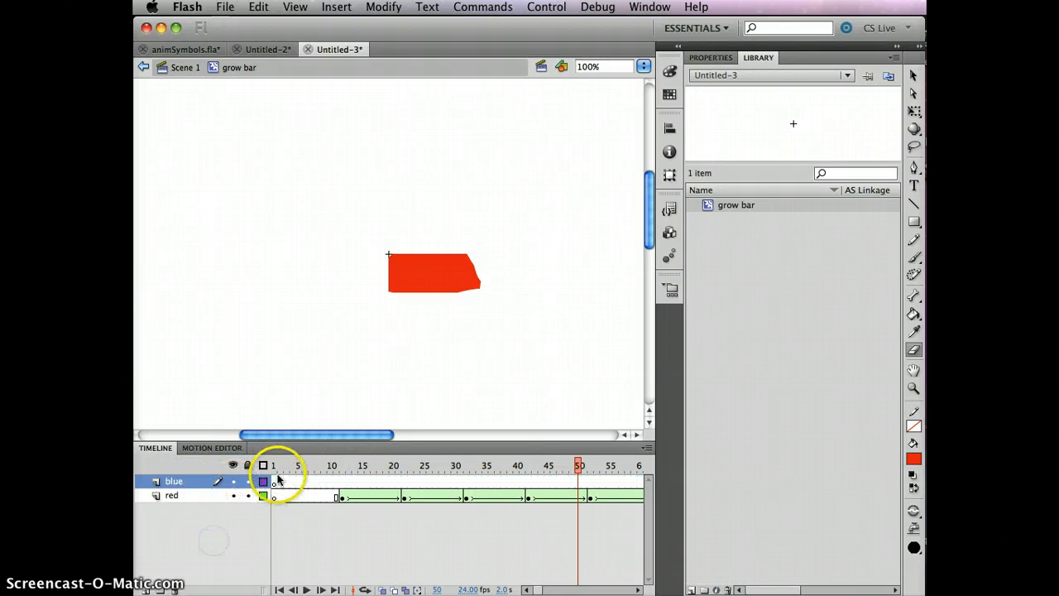
{"action": "left_click", "coordinate": [275, 481]}
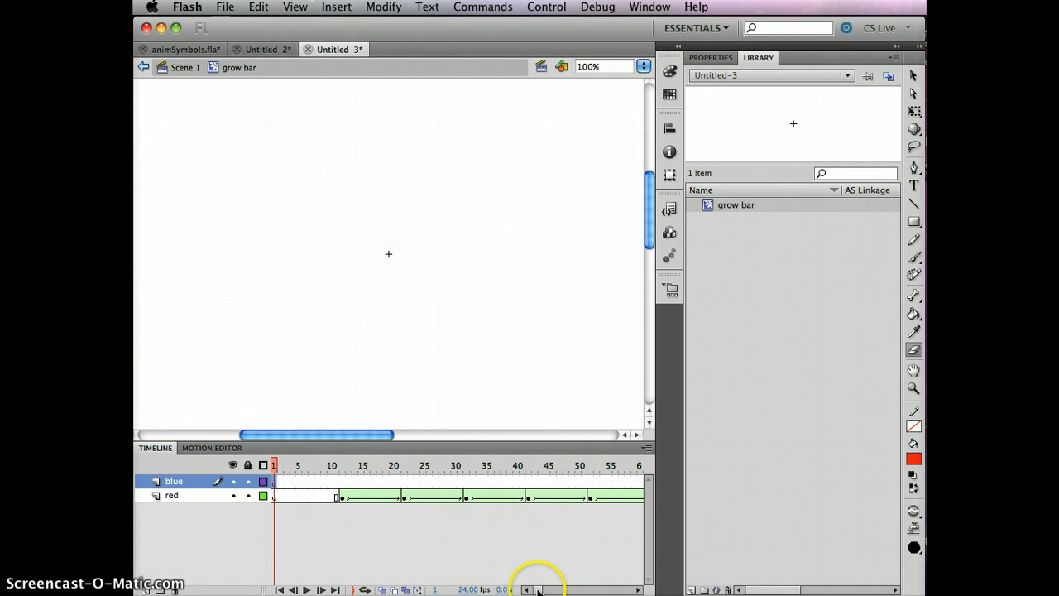
{"action": "left_click_drag", "start_coordinate": [538, 591], "coordinate": [541, 589]}
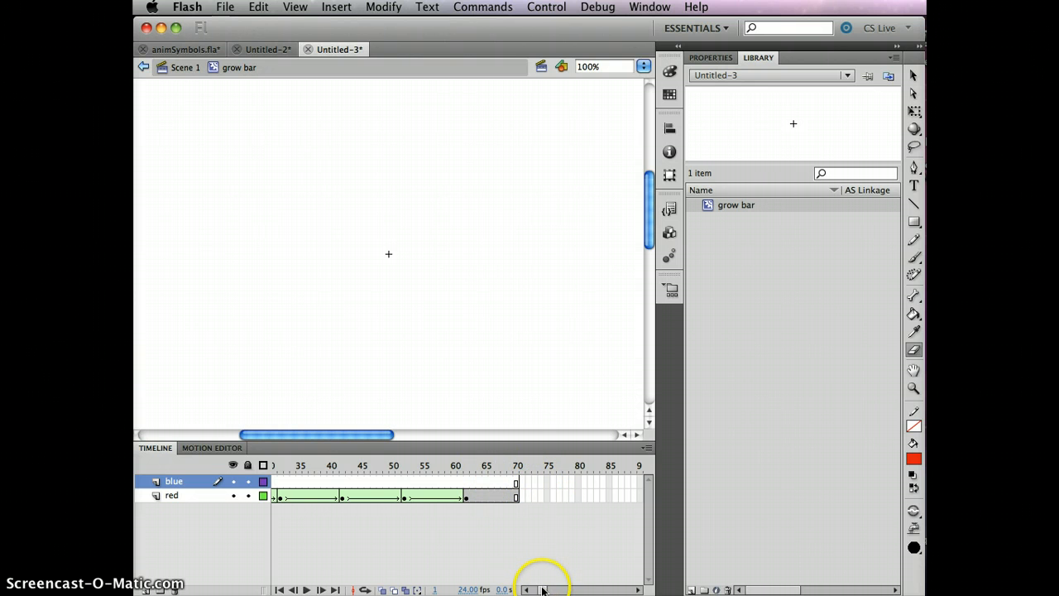
{"action": "left_click_drag", "start_coordinate": [542, 590], "coordinate": [540, 590]}
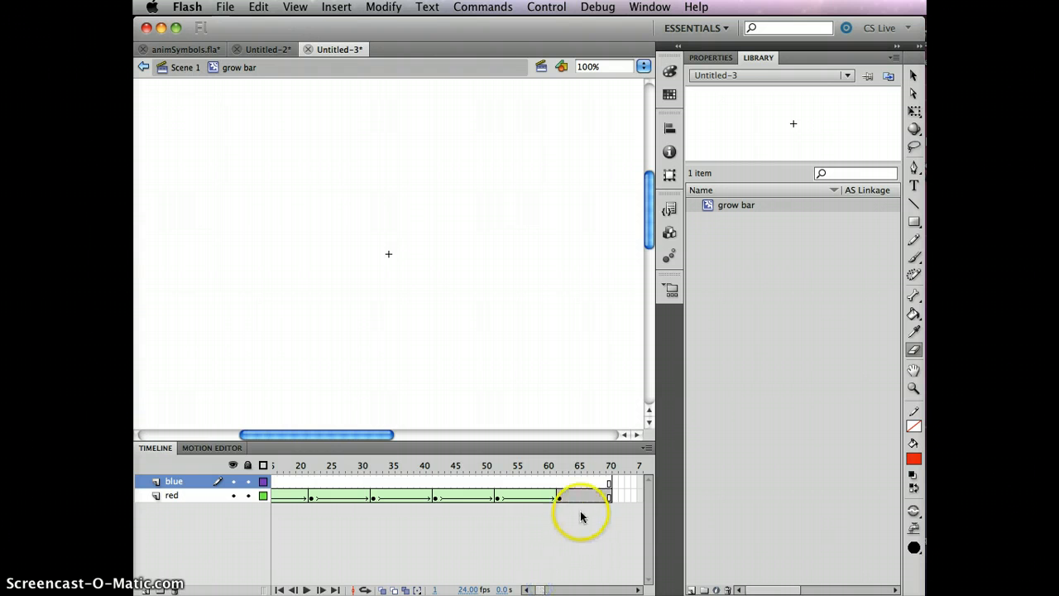
{"action": "left_click_drag", "start_coordinate": [607, 483], "coordinate": [562, 483]}
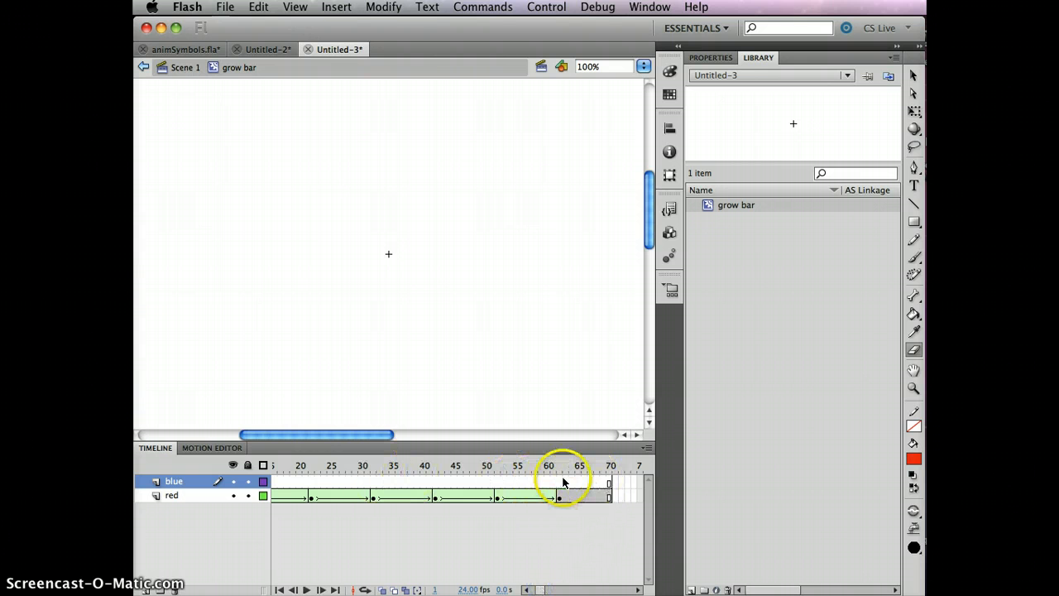
{"action": "left_click", "coordinate": [609, 483]}
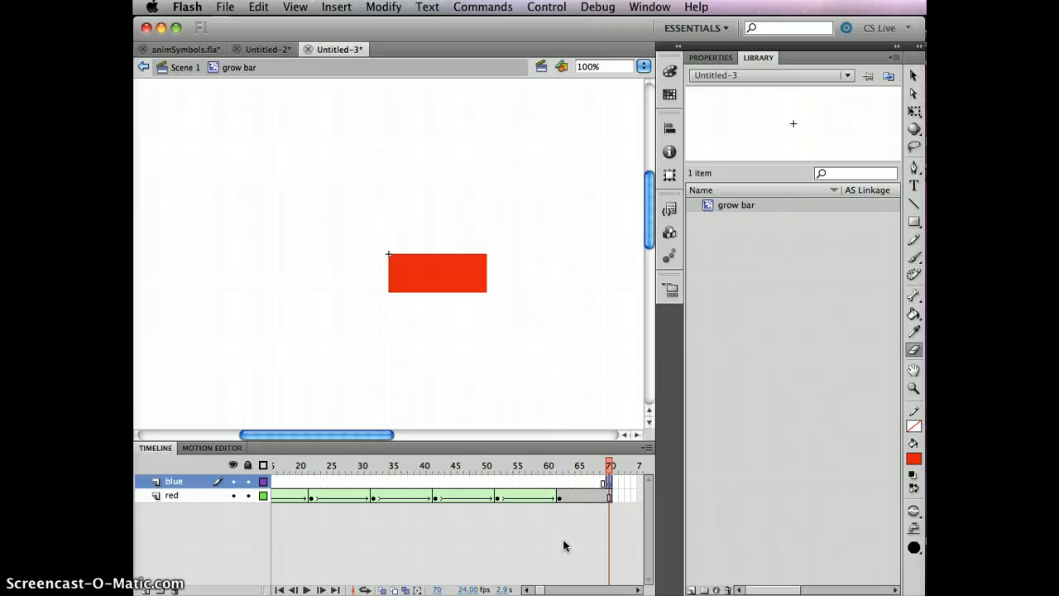
{"action": "left_click", "coordinate": [913, 222]}
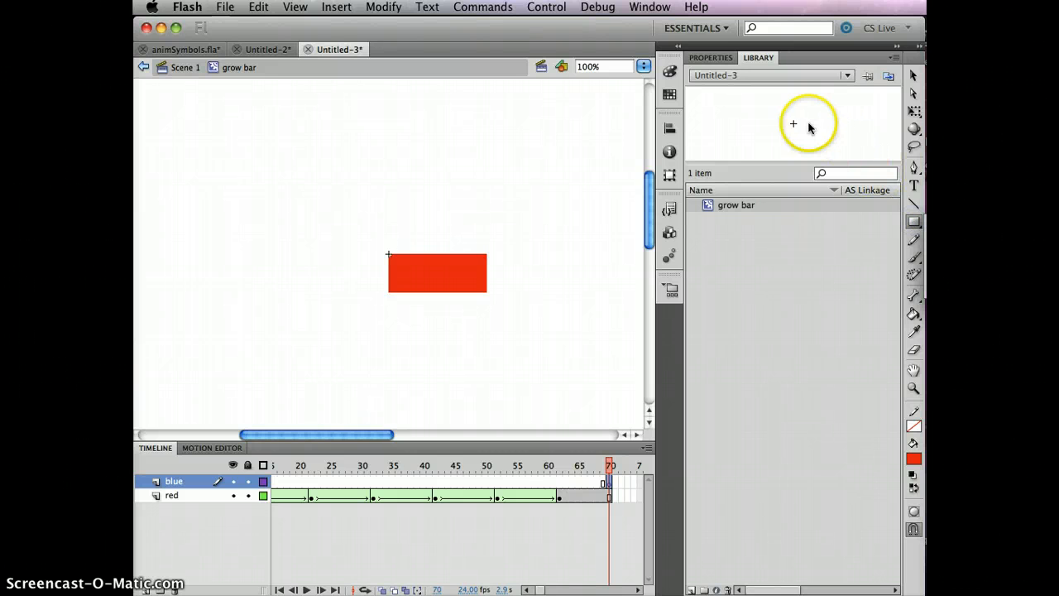
{"action": "left_click", "coordinate": [711, 57]}
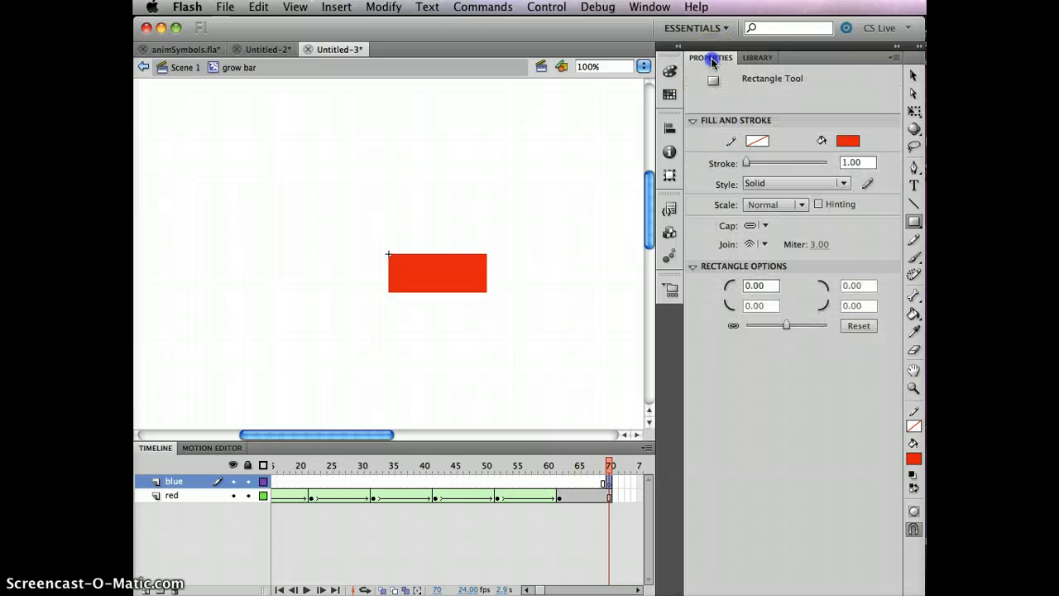
{"action": "left_click", "coordinate": [847, 142]}
{"action": "left_click", "coordinate": [858, 261]}
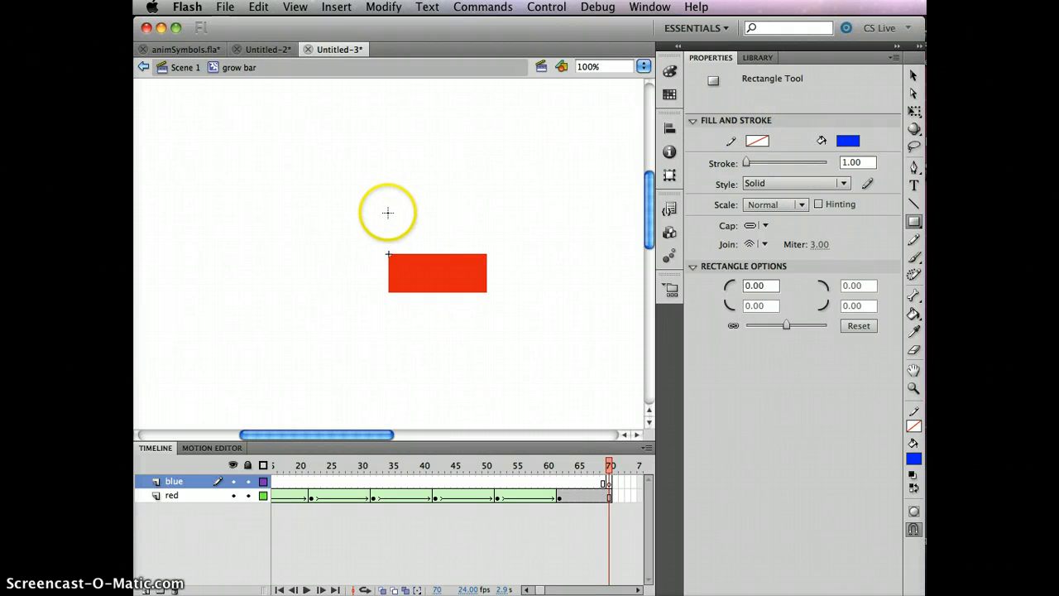
{"action": "left_click_drag", "start_coordinate": [387, 213], "coordinate": [486, 239]}
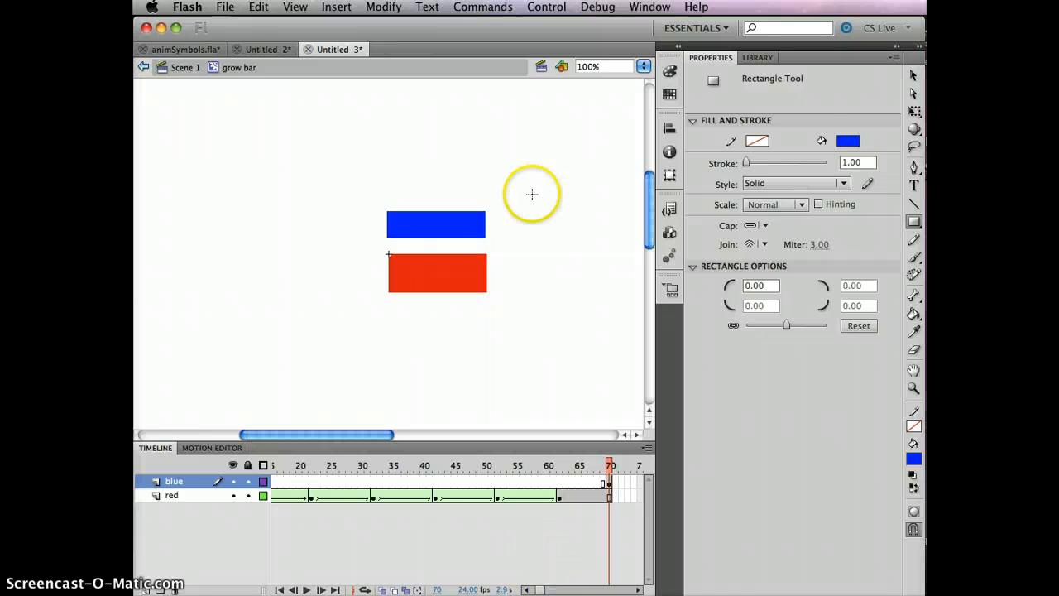
- Convert the blue rectangle into a Graphic symbol named blue_bar and check it in the Library
{"action": "left_click", "coordinate": [913, 75]}
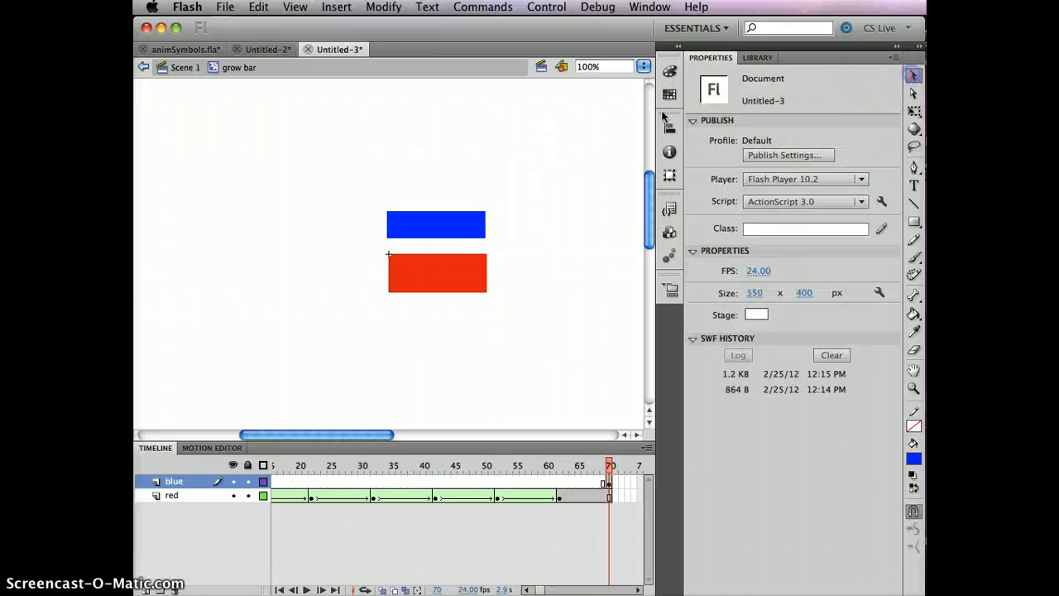
{"action": "left_click", "coordinate": [438, 223]}
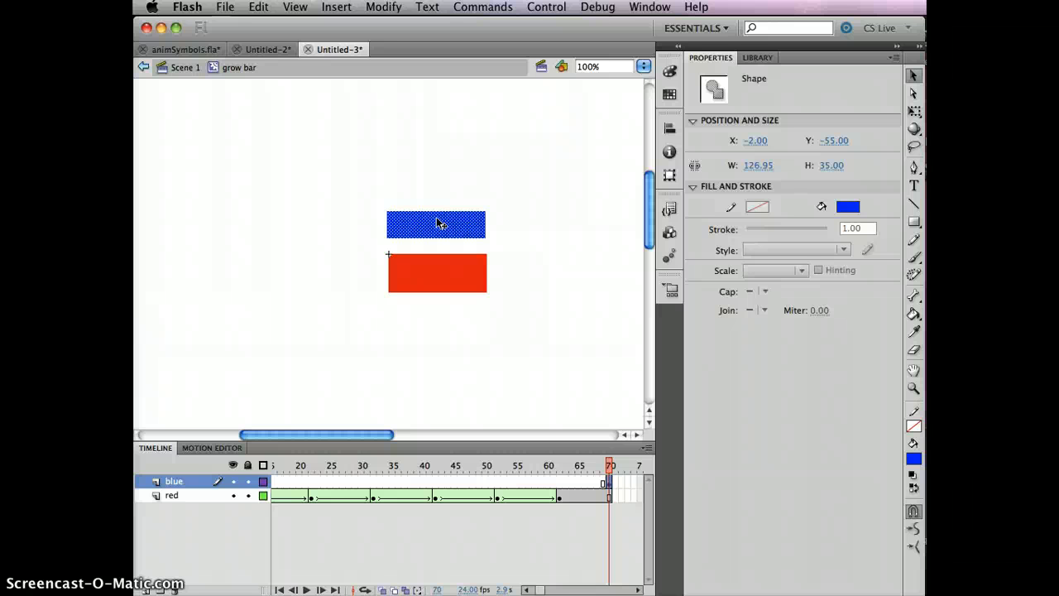
{"action": "key", "text": "F8"}
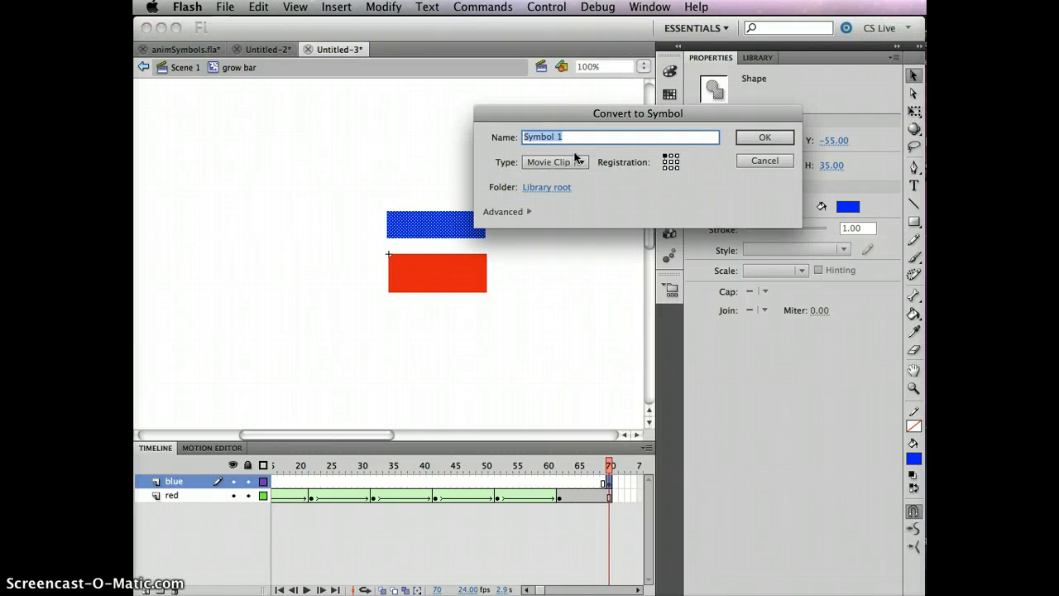
{"action": "type", "text": "blue_bar"}
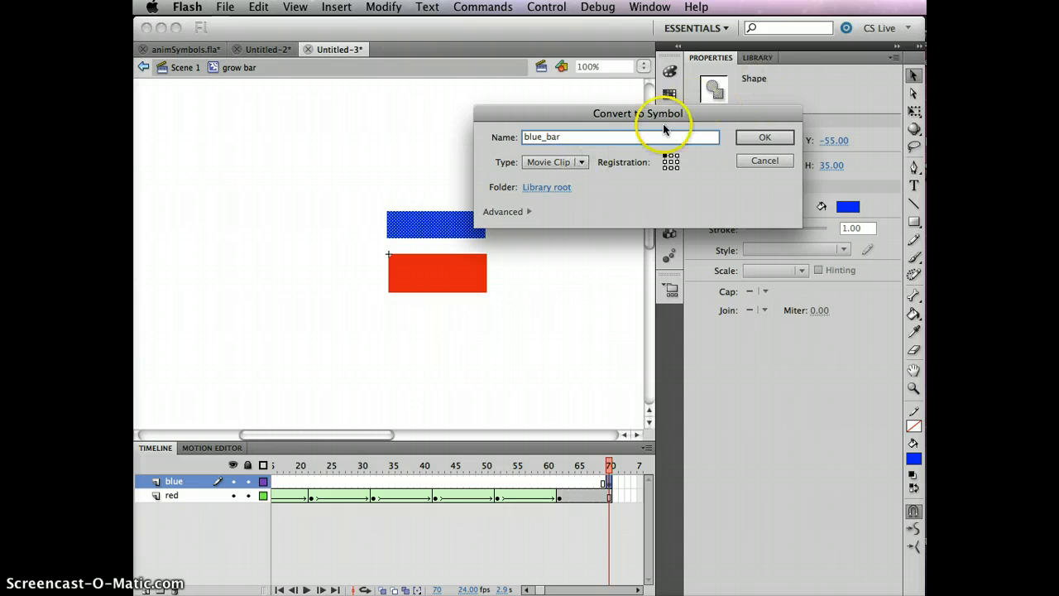
{"action": "left_click", "coordinate": [583, 163]}
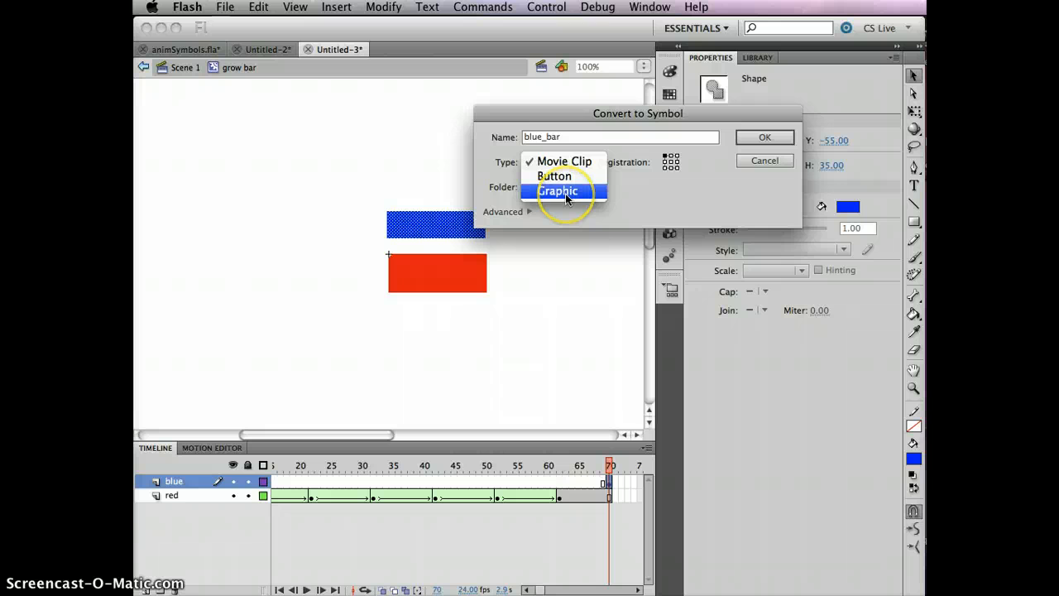
{"action": "left_click", "coordinate": [565, 193]}
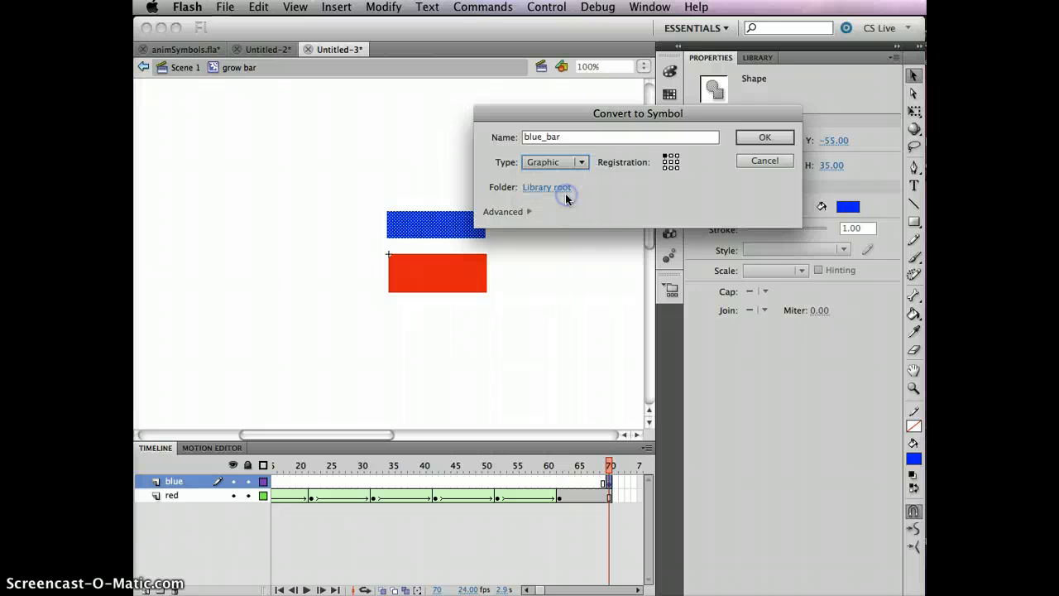
{"action": "left_click", "coordinate": [765, 138]}
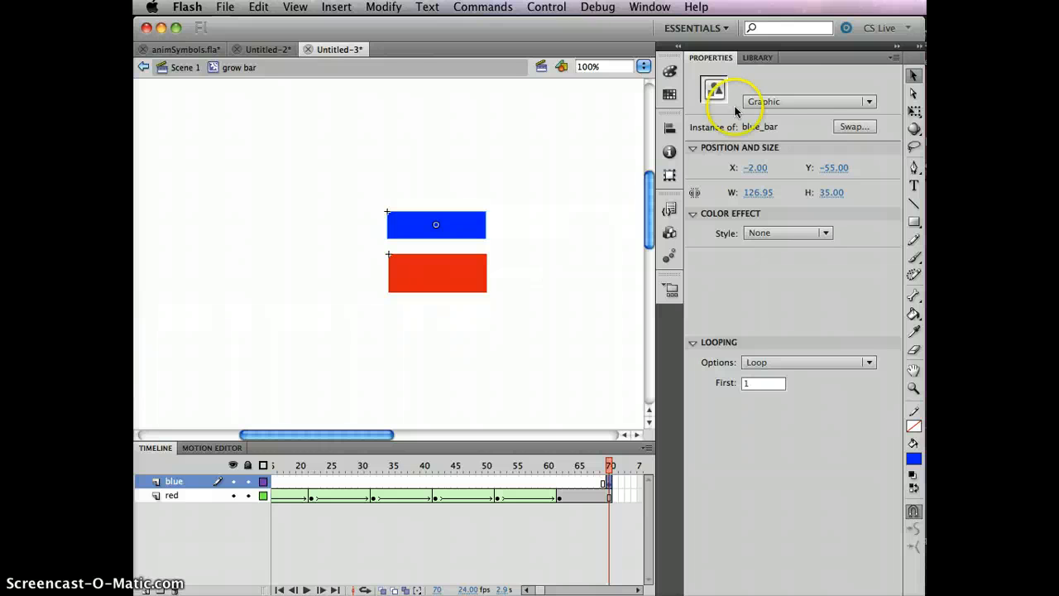
{"action": "left_click", "coordinate": [757, 58]}
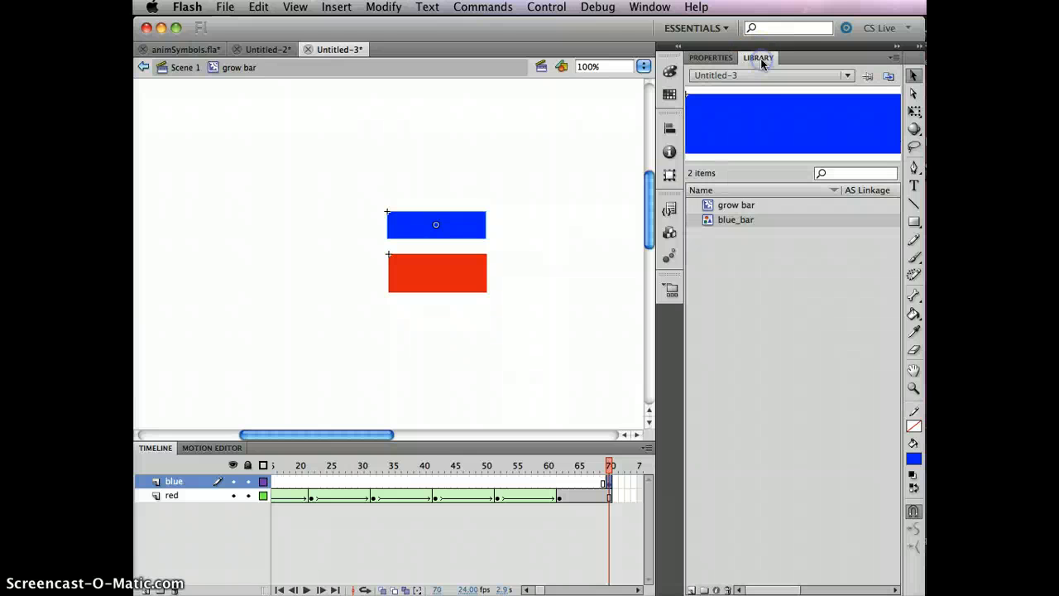
{"action": "left_click", "coordinate": [742, 204]}
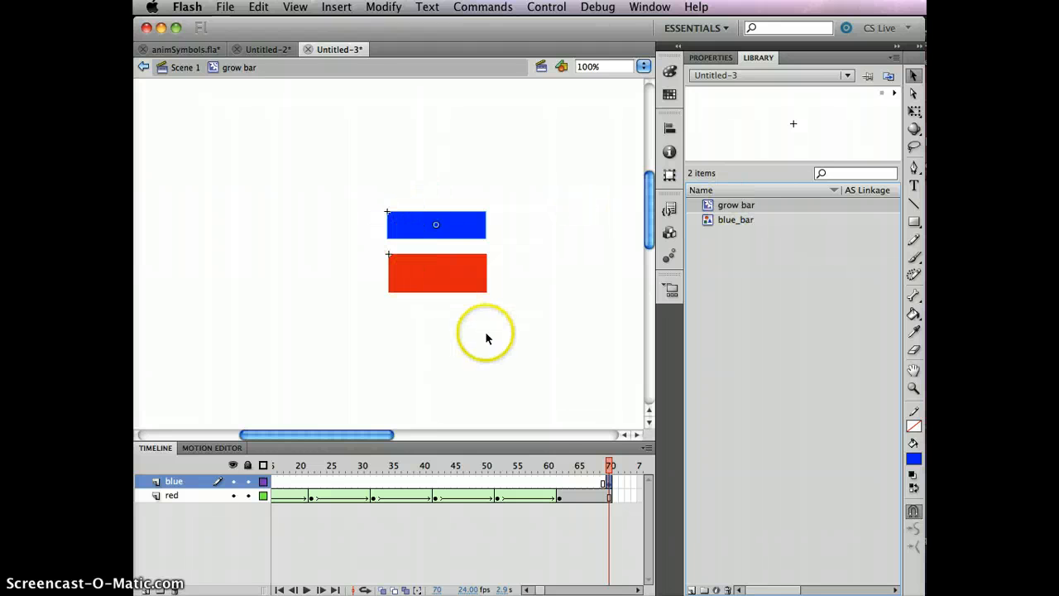
- Try to move the blue layer's keyframe from frame 70 to an earlier frame, and undo the move
{"action": "left_click", "coordinate": [609, 466]}
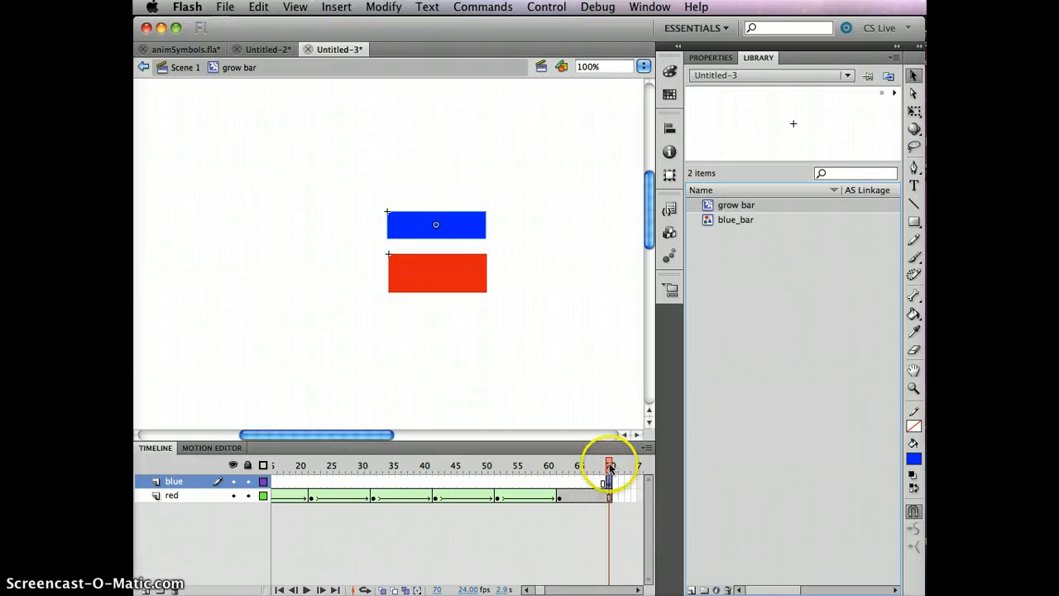
{"action": "left_click", "coordinate": [610, 483]}
{"action": "left_click", "coordinate": [608, 483]}
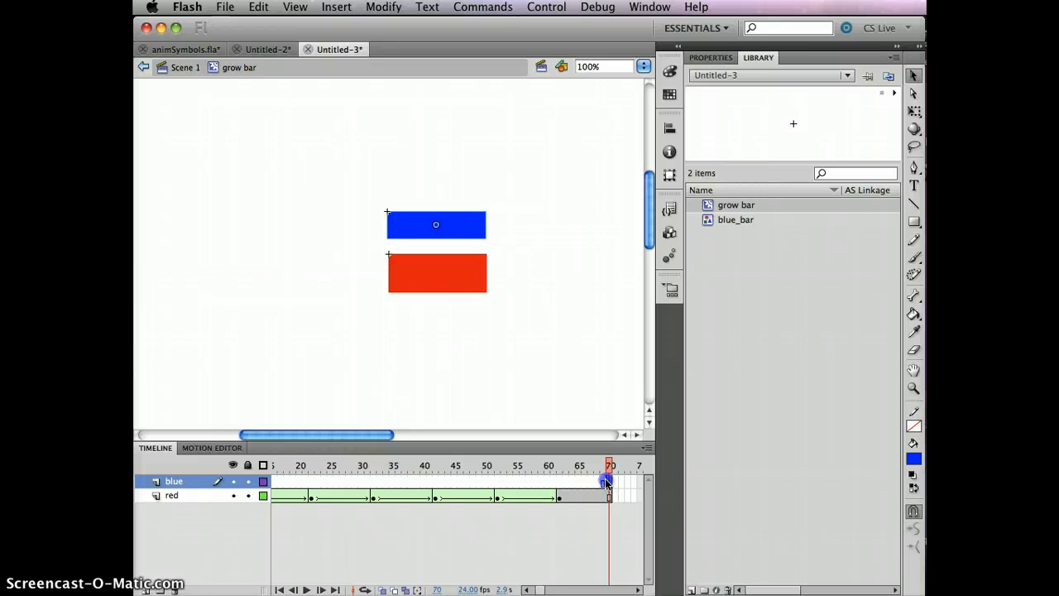
{"action": "right_click", "coordinate": [608, 482]}
{"action": "left_click", "coordinate": [608, 485]}
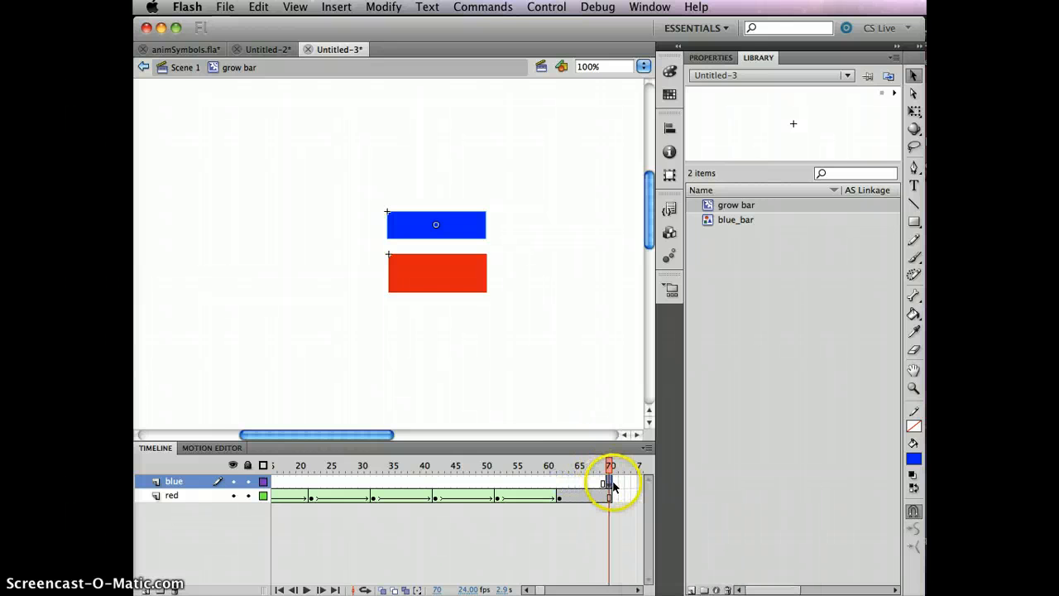
{"action": "left_click_drag", "start_coordinate": [615, 483], "coordinate": [585, 483]}
{"action": "left_click", "coordinate": [606, 484]}
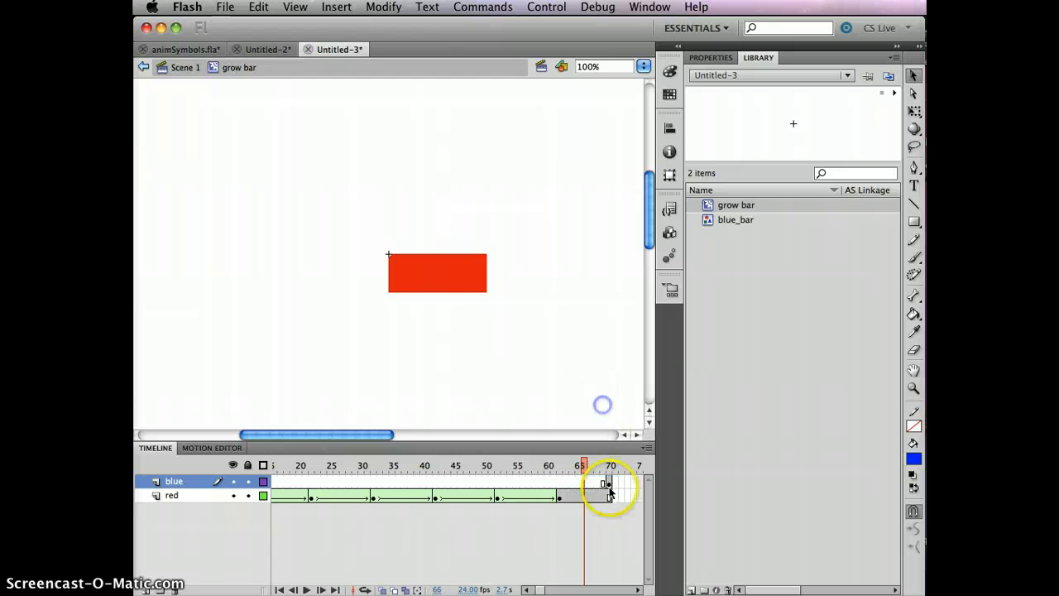
{"action": "left_click", "coordinate": [610, 484]}
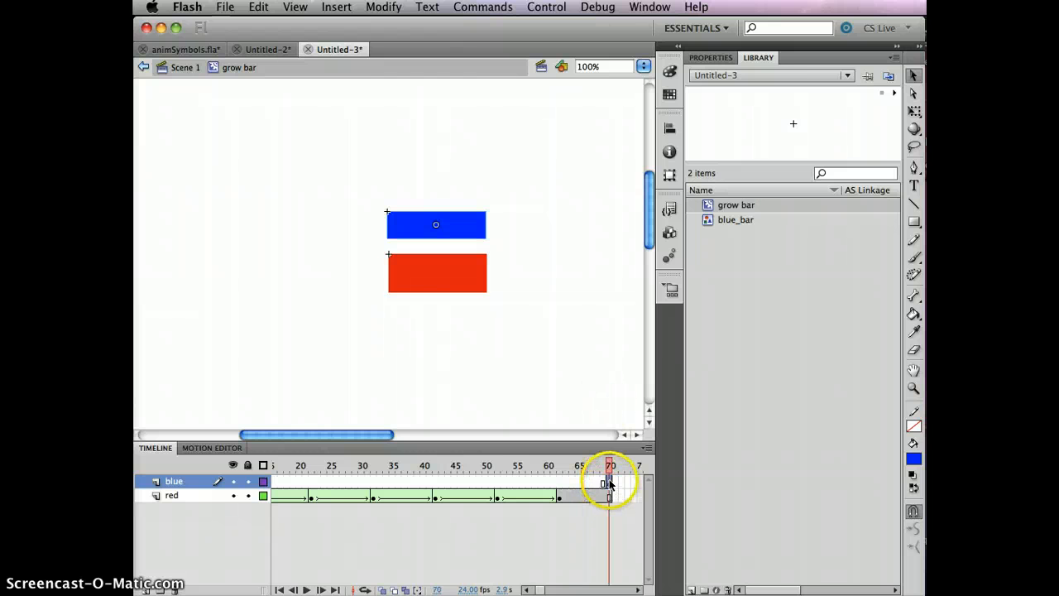
{"action": "left_click_drag", "start_coordinate": [609, 484], "coordinate": [557, 484]}
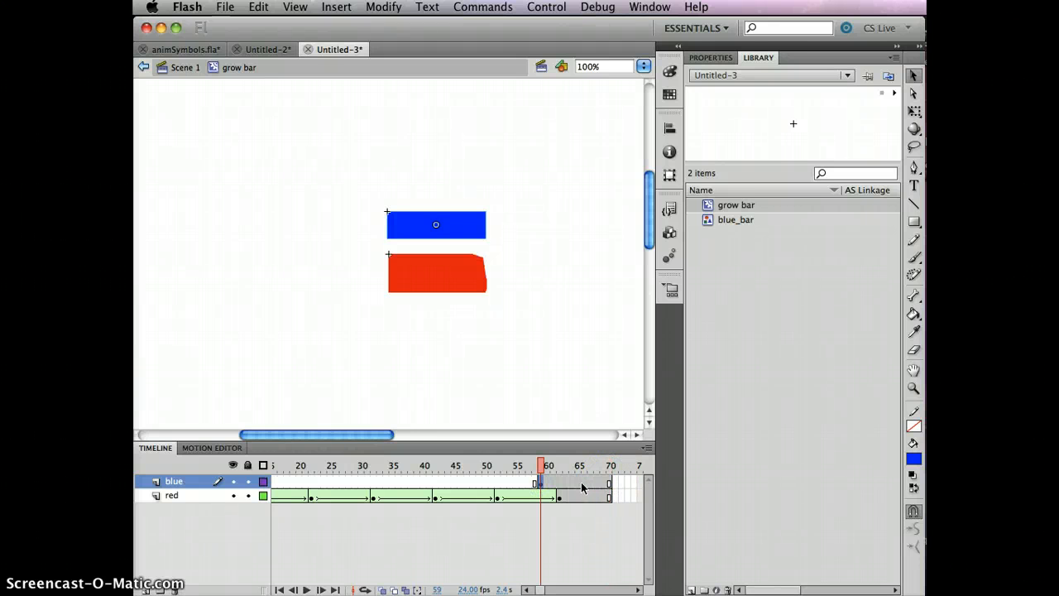
{"action": "left_click", "coordinate": [610, 484]}
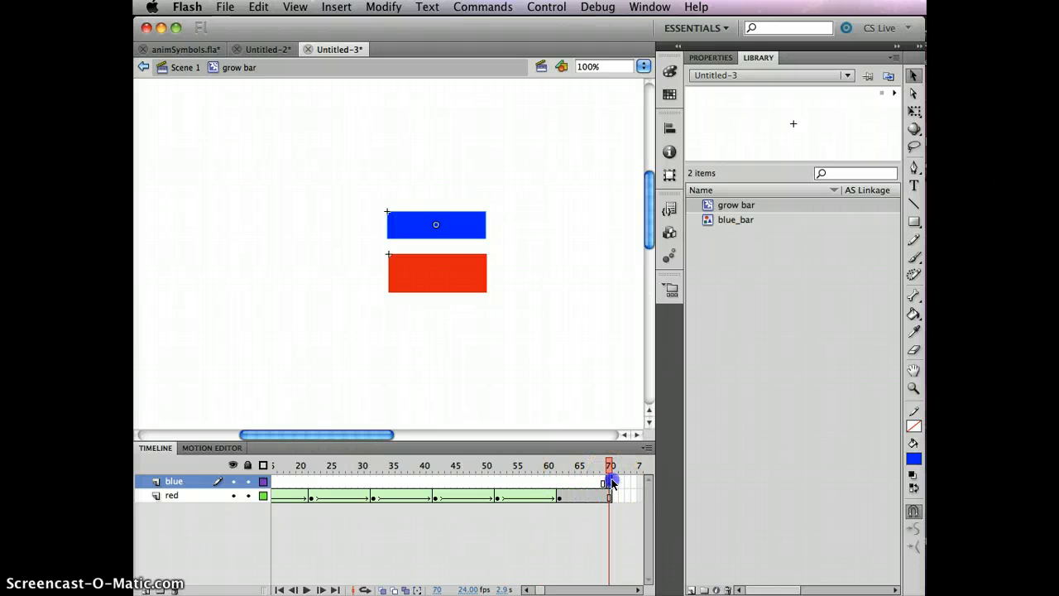
{"action": "left_click_drag", "start_coordinate": [609, 484], "coordinate": [256, 490]}
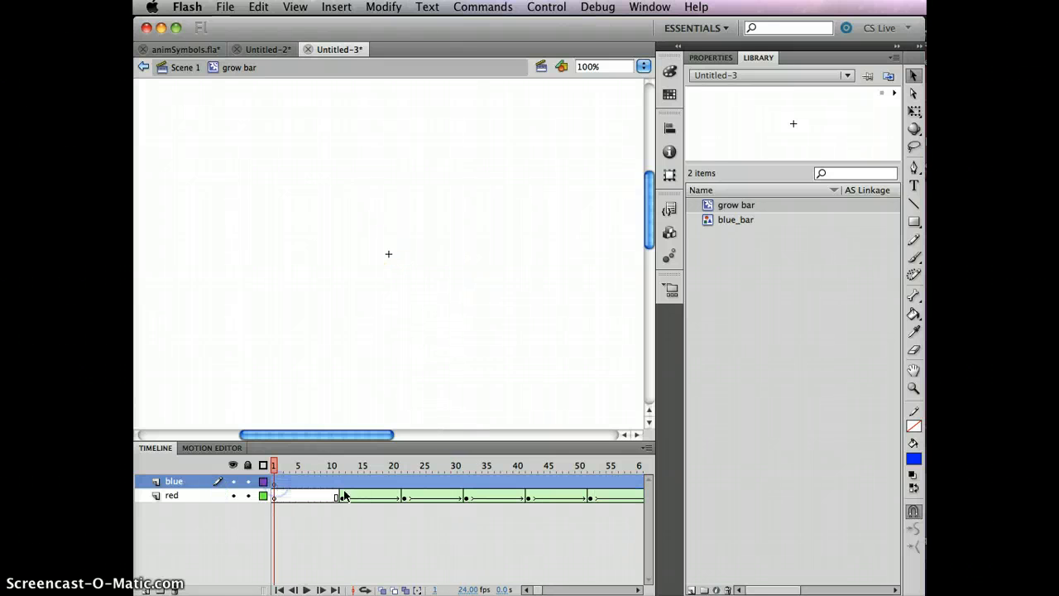
{"action": "left_click", "coordinate": [354, 529]}
{"action": "key", "text": "super+z"}
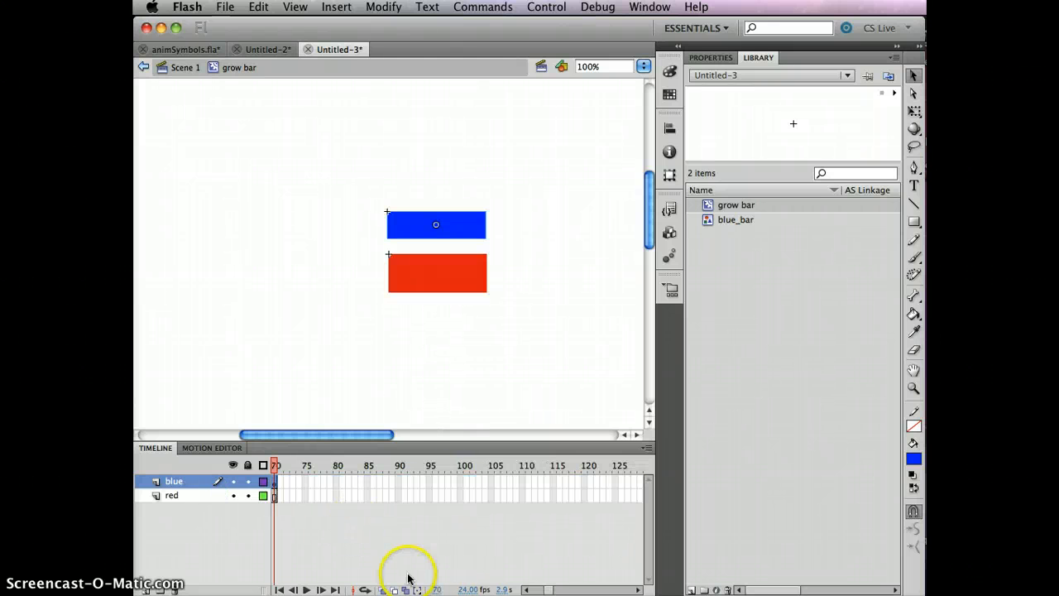
- Move the blue bar's keyframe on the blue layer to frame 12, matching the start of the red bar
{"action": "key", "text": "F6"}
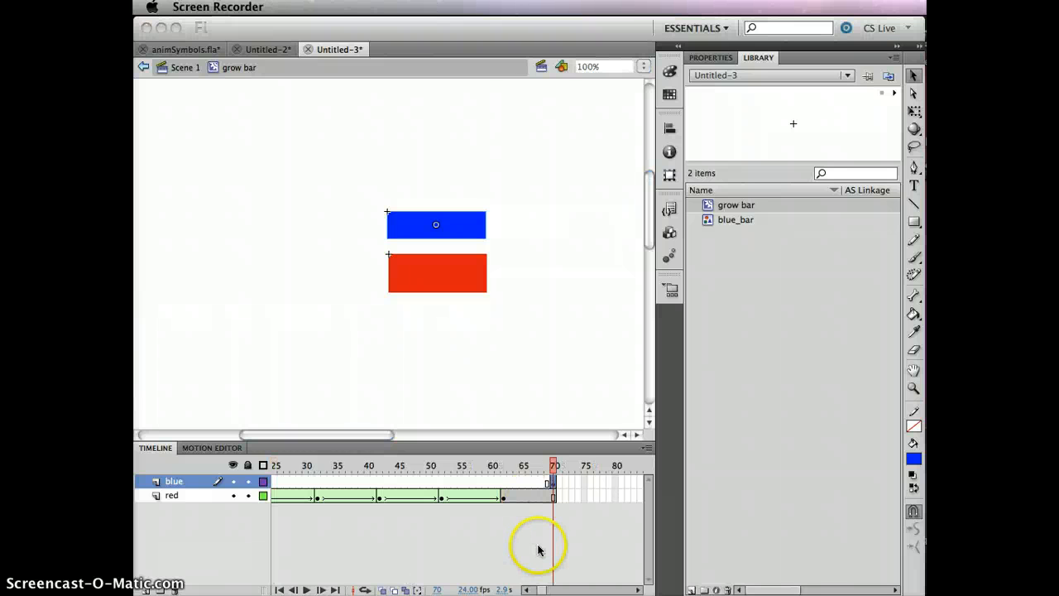
{"action": "left_click", "coordinate": [538, 549]}
{"action": "left_click", "coordinate": [553, 485]}
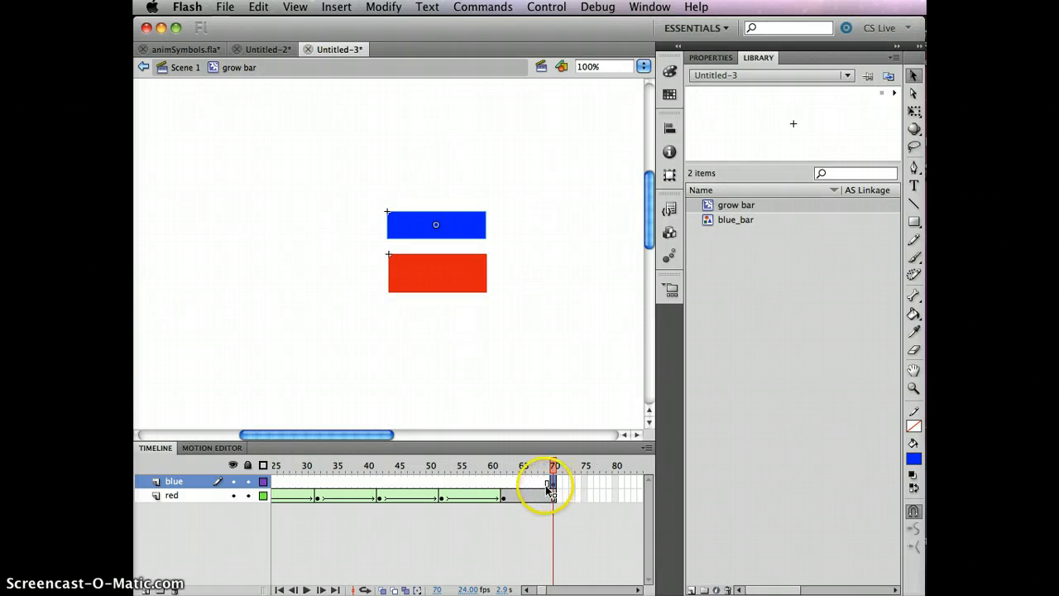
{"action": "left_click", "coordinate": [521, 483]}
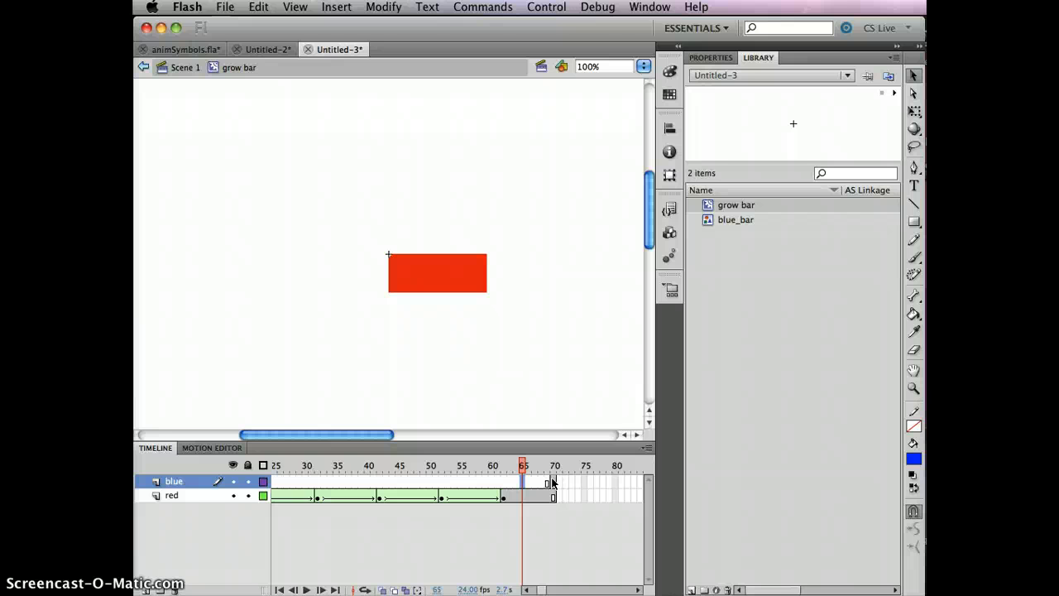
{"action": "left_click", "coordinate": [552, 484]}
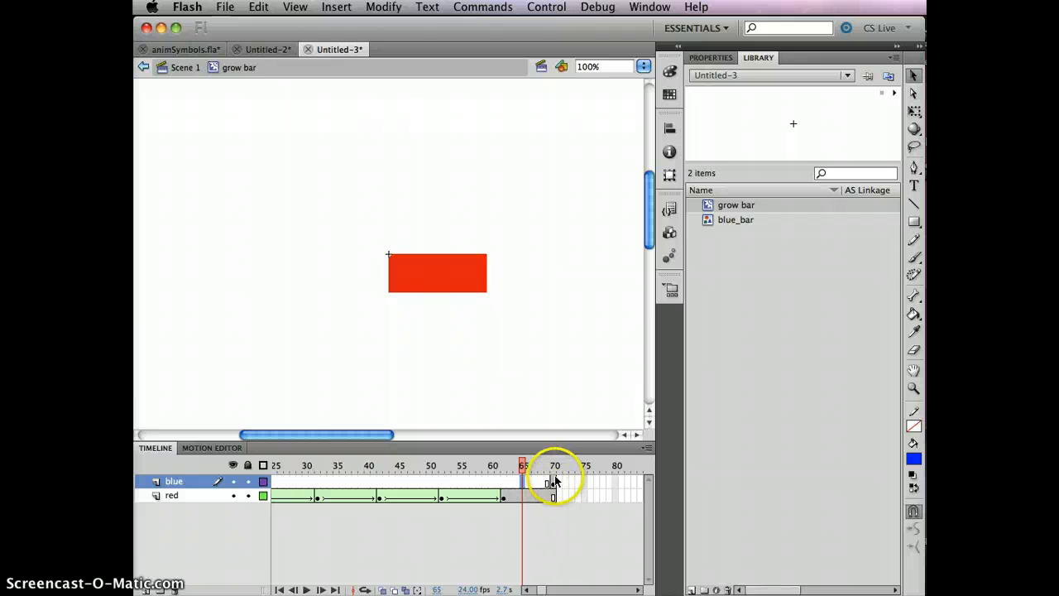
{"action": "left_click", "coordinate": [553, 484]}
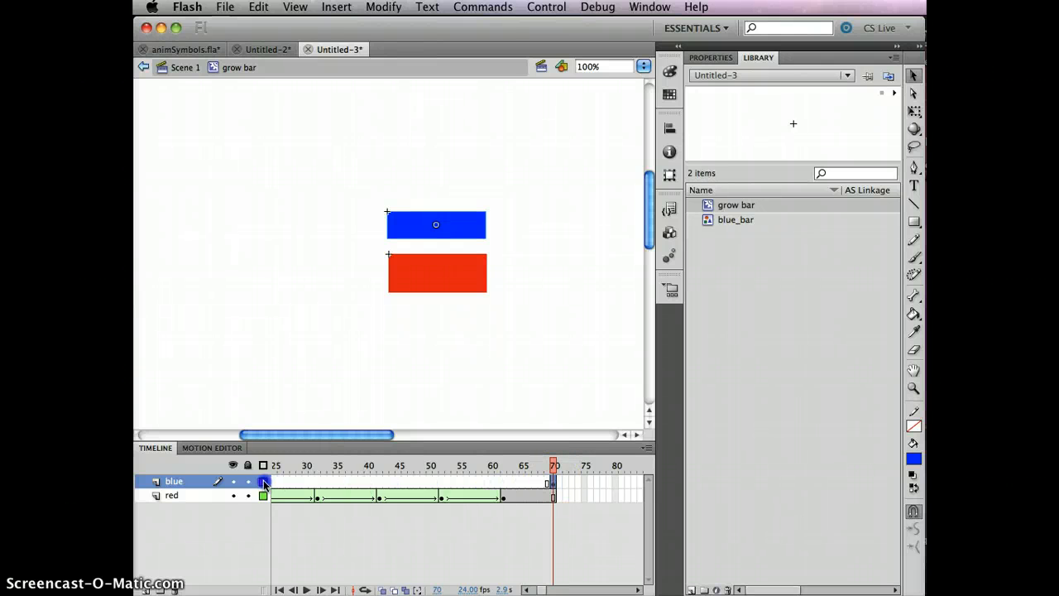
{"action": "mouse_move", "coordinate": [264, 484]}
{"action": "left_mouse_down"}
{"action": "mouse_move", "coordinate": [524, 491]}
{"action": "mouse_move", "coordinate": [559, 474]}
{"action": "mouse_move", "coordinate": [556, 483]}
{"action": "mouse_move", "coordinate": [236, 482]}
{"action": "mouse_move", "coordinate": [244, 488]}
{"action": "left_mouse_up"}
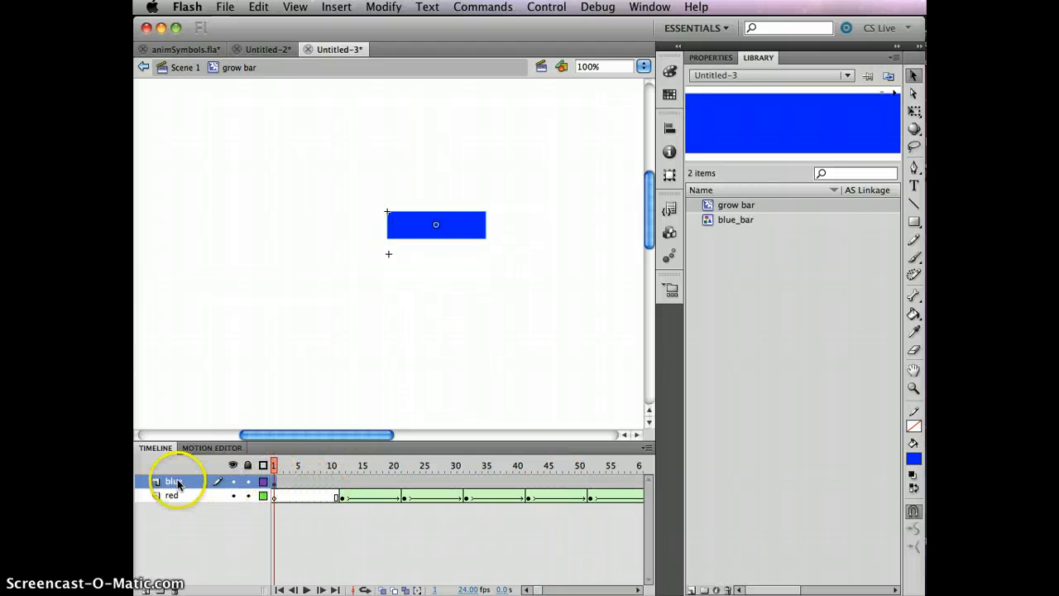
{"action": "left_click_drag", "start_coordinate": [275, 465], "coordinate": [664, 465]}
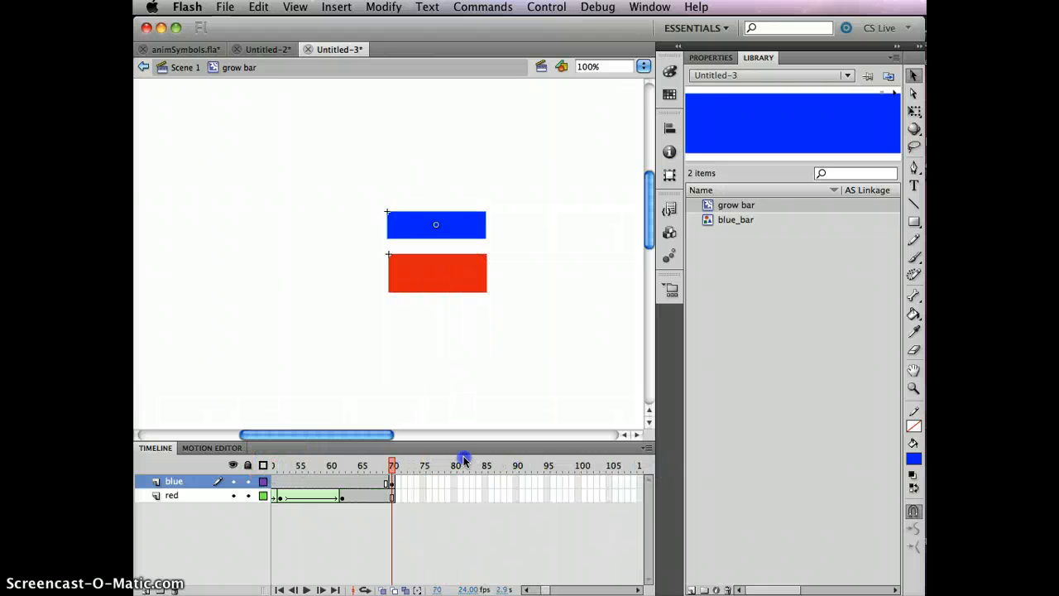
{"action": "left_click_drag", "start_coordinate": [464, 460], "coordinate": [335, 453]}
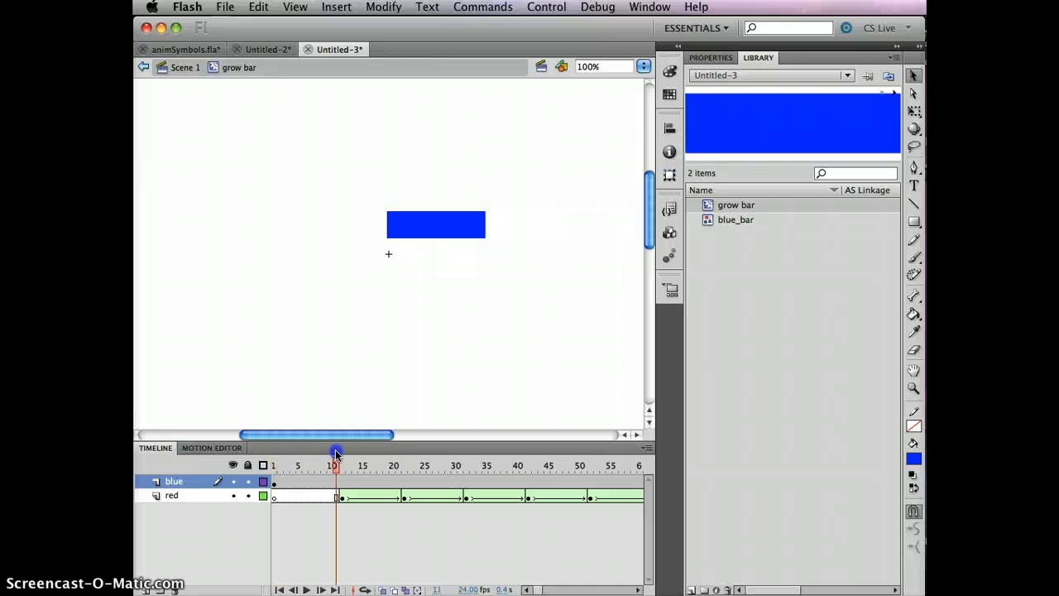
{"action": "left_click", "coordinate": [274, 481]}
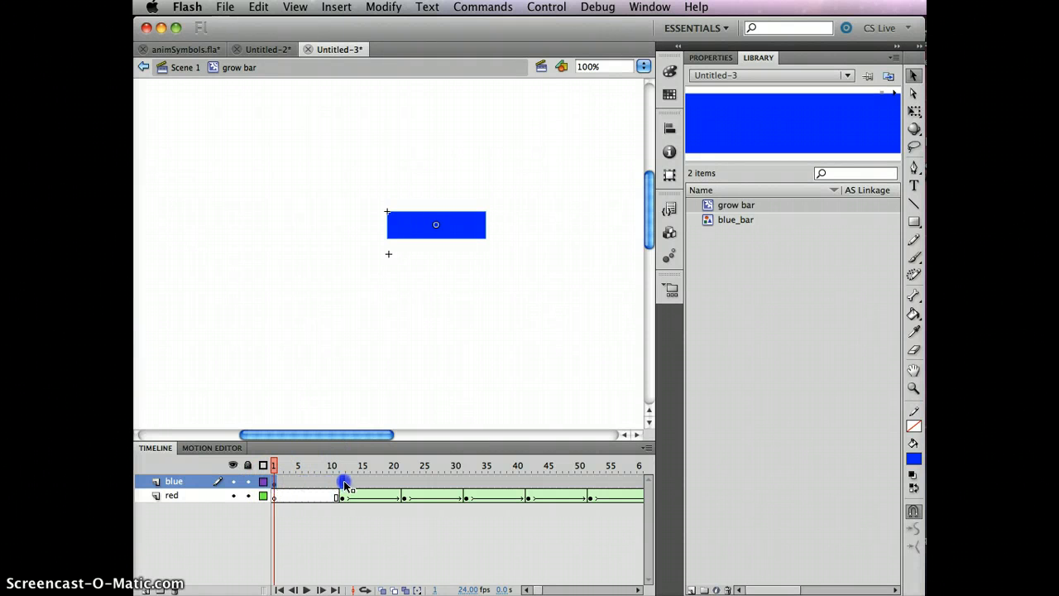
{"action": "left_click_drag", "start_coordinate": [344, 483], "coordinate": [341, 452]}
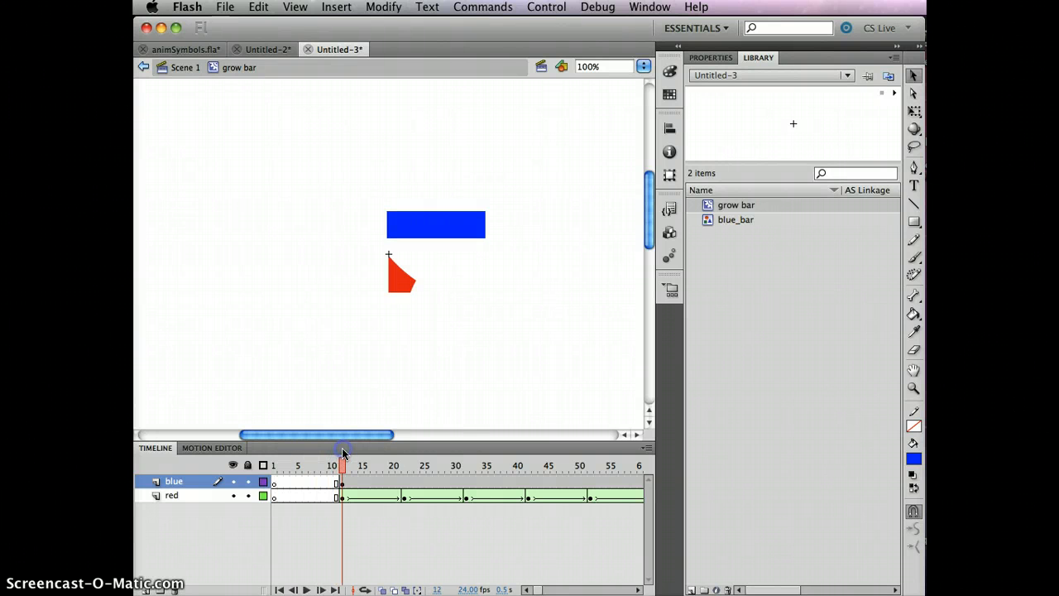
{"action": "left_click", "coordinate": [344, 482]}
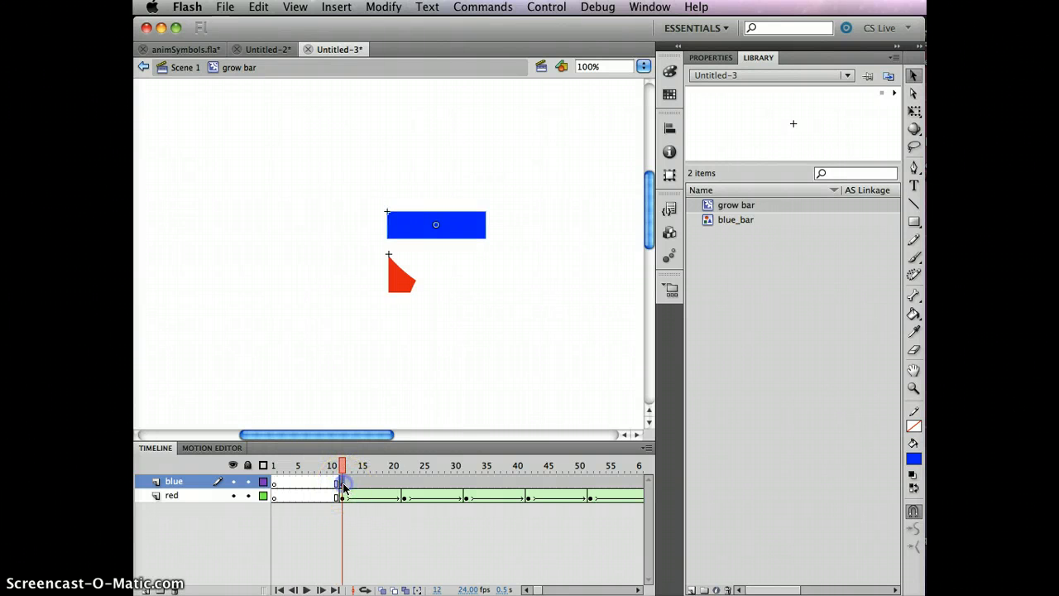
- Create a classic tween on the blue layer starting from the frame 12 keyframe
{"action": "left_click", "coordinate": [430, 484]}
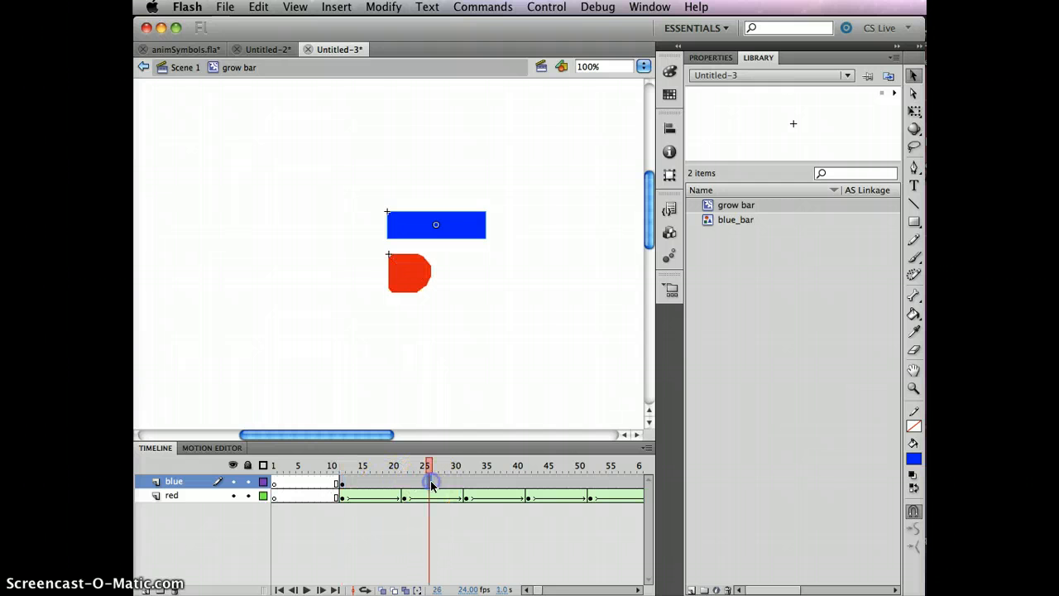
{"action": "right_click", "coordinate": [431, 484]}
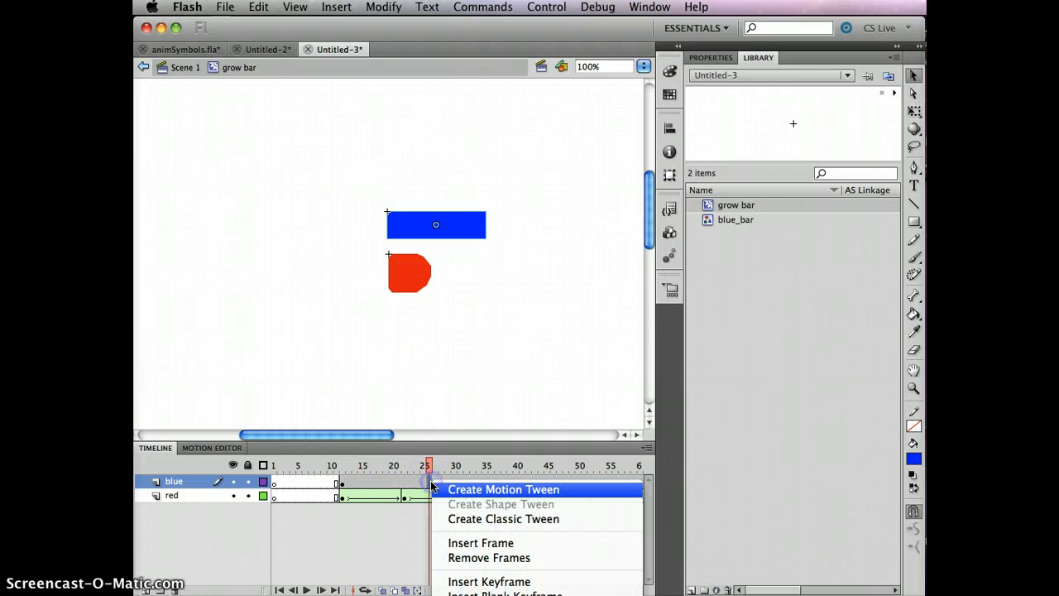
{"action": "left_click", "coordinate": [498, 519]}
- At frame 12, narrow the blue bar with the Free Transform tool and nudge it left to the red bar's start
{"action": "left_click_drag", "start_coordinate": [430, 460], "coordinate": [329, 459]}
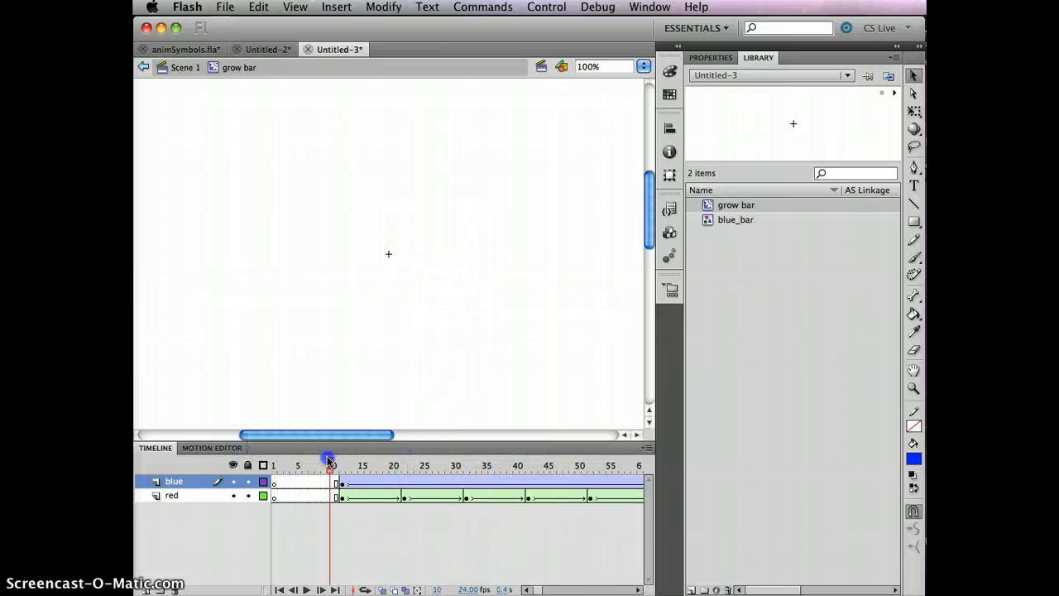
{"action": "left_click", "coordinate": [343, 481]}
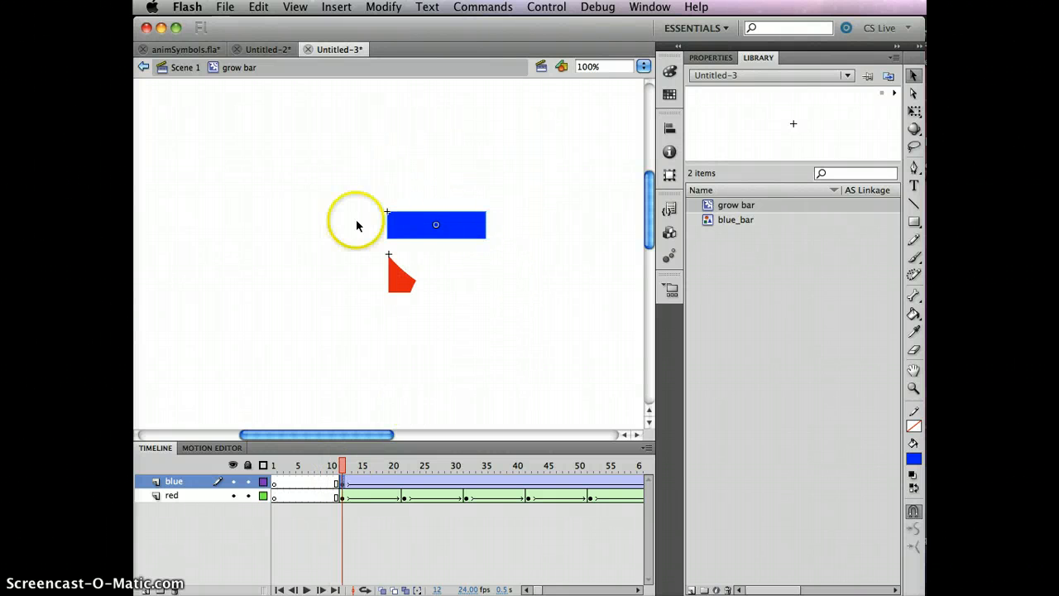
{"action": "left_click", "coordinate": [913, 112]}
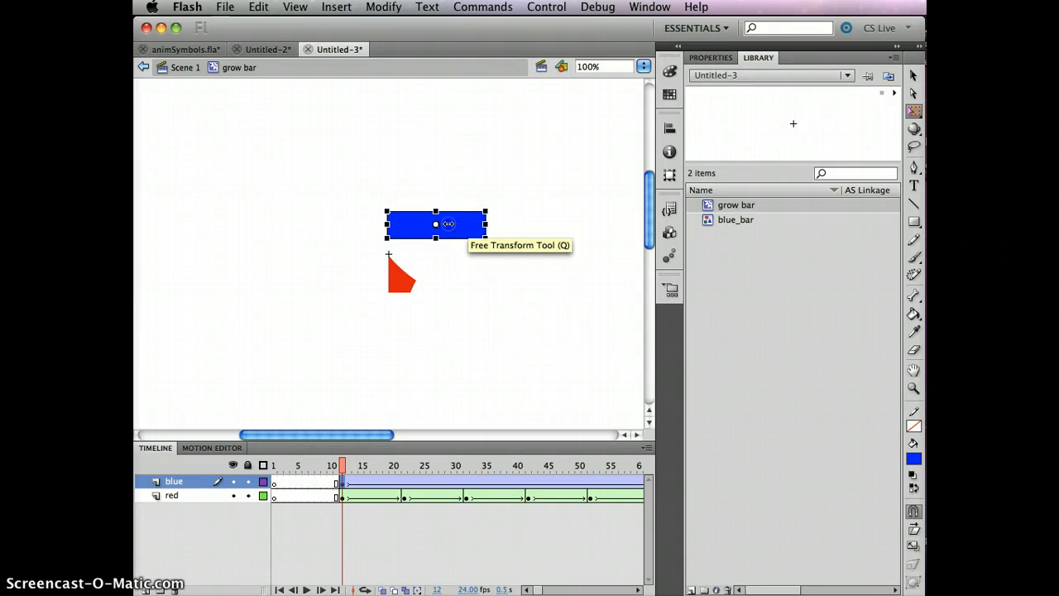
{"action": "left_click_drag", "start_coordinate": [473, 222], "coordinate": [441, 223]}
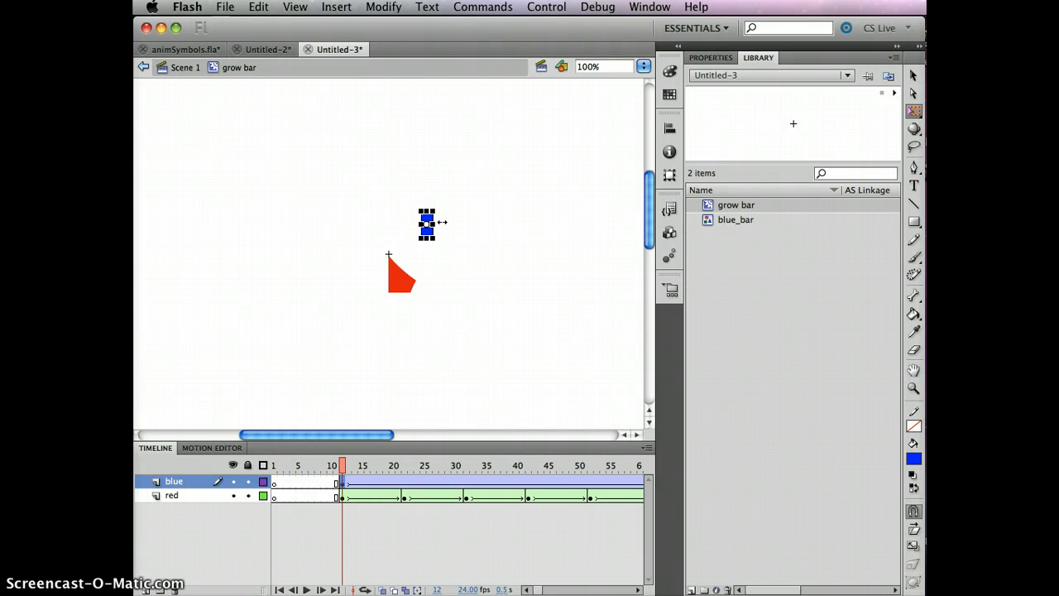
{"action": "key", "text": "shift+Left"}
{"action": "key", "text": "shift+Left"}
{"action": "key", "text": "shift+Left"}
{"action": "key", "text": "shift+Left"}
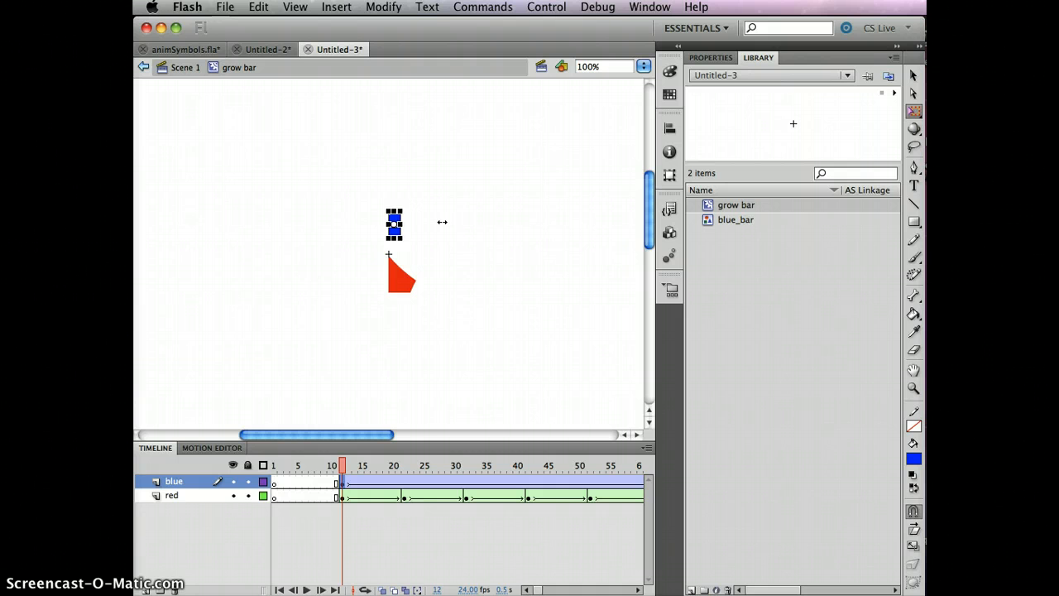
- Scrub through the grow bar timeline to preview the red and blue bar tweens
{"action": "left_click_drag", "start_coordinate": [343, 466], "coordinate": [354, 488]}
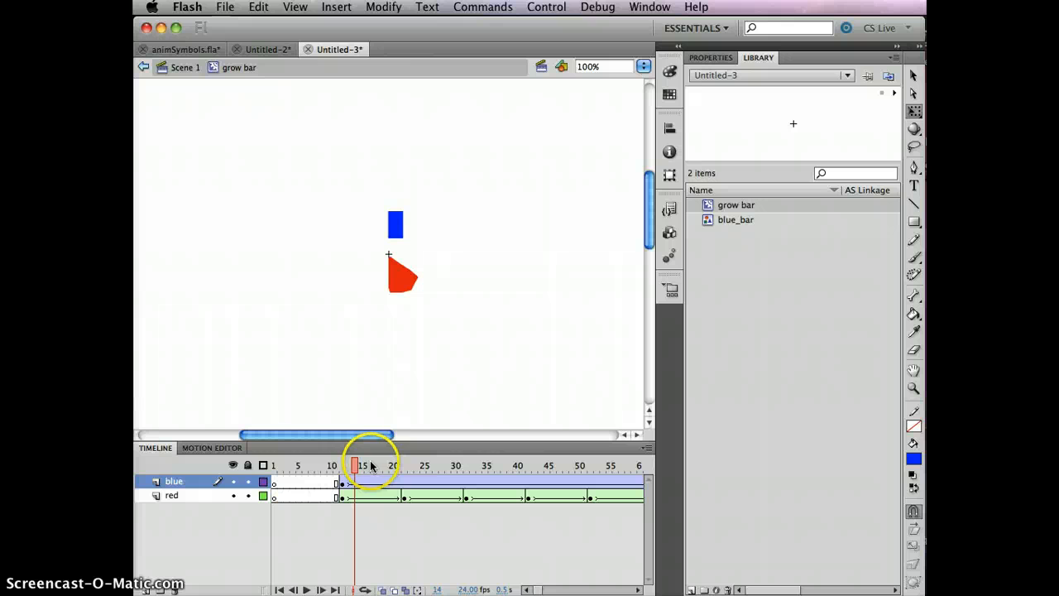
{"action": "left_click", "coordinate": [585, 466]}
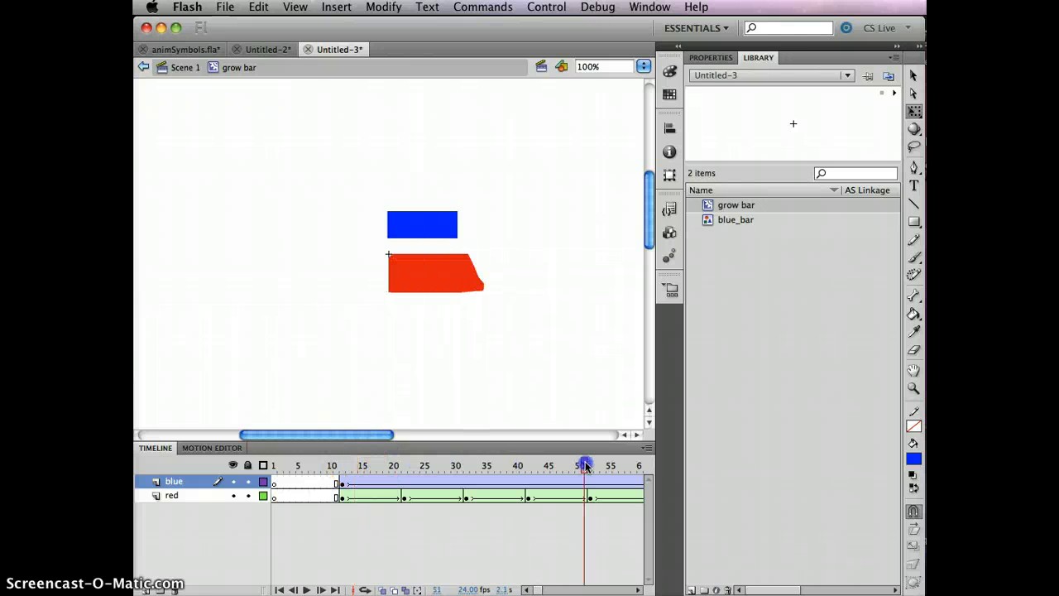
{"action": "left_click_drag", "start_coordinate": [585, 466], "coordinate": [461, 465]}
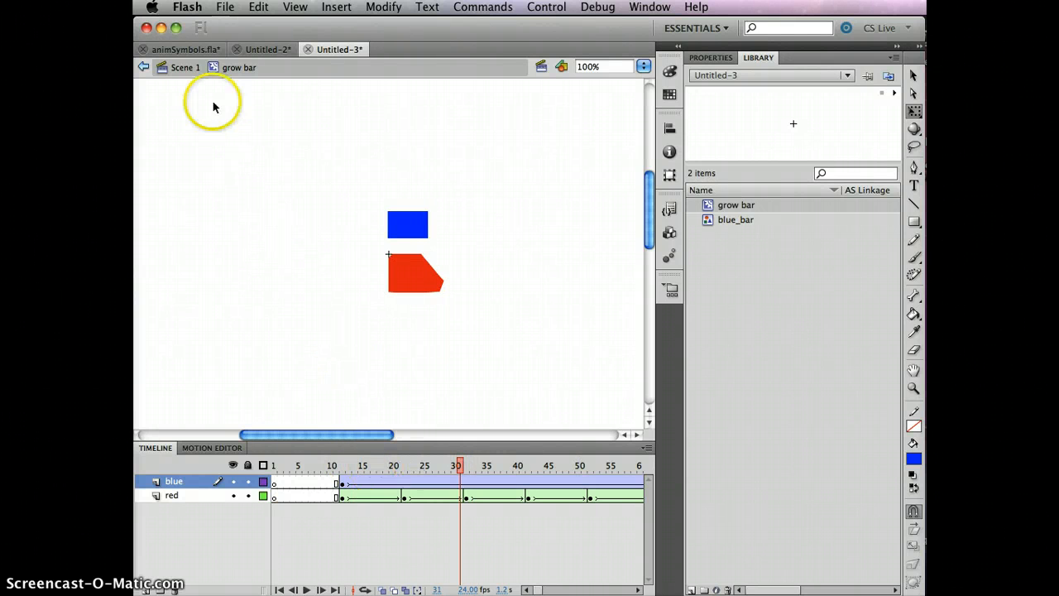
- Return to Scene 1 of Untitled-3, test the movie, and close the preview window
{"action": "left_click", "coordinate": [189, 51]}
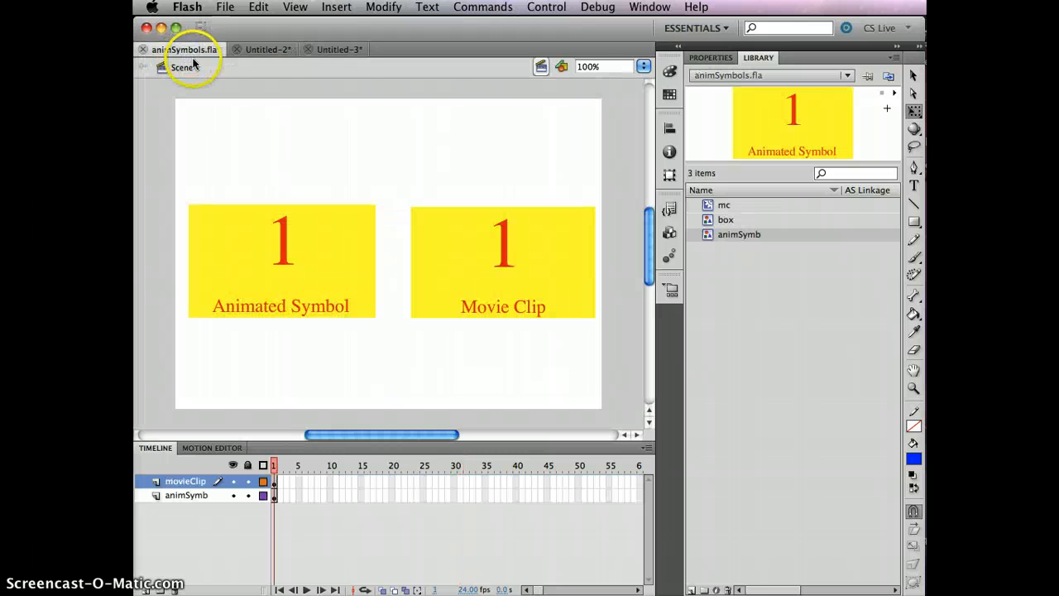
{"action": "left_click", "coordinate": [340, 51]}
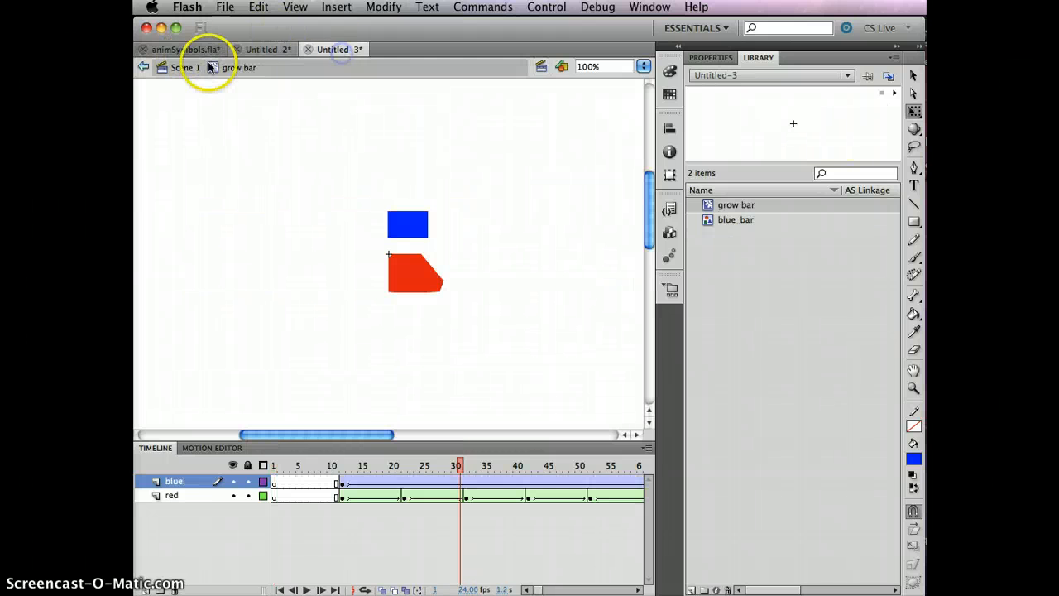
{"action": "left_click", "coordinate": [184, 67]}
{"action": "key", "text": "super+Return"}
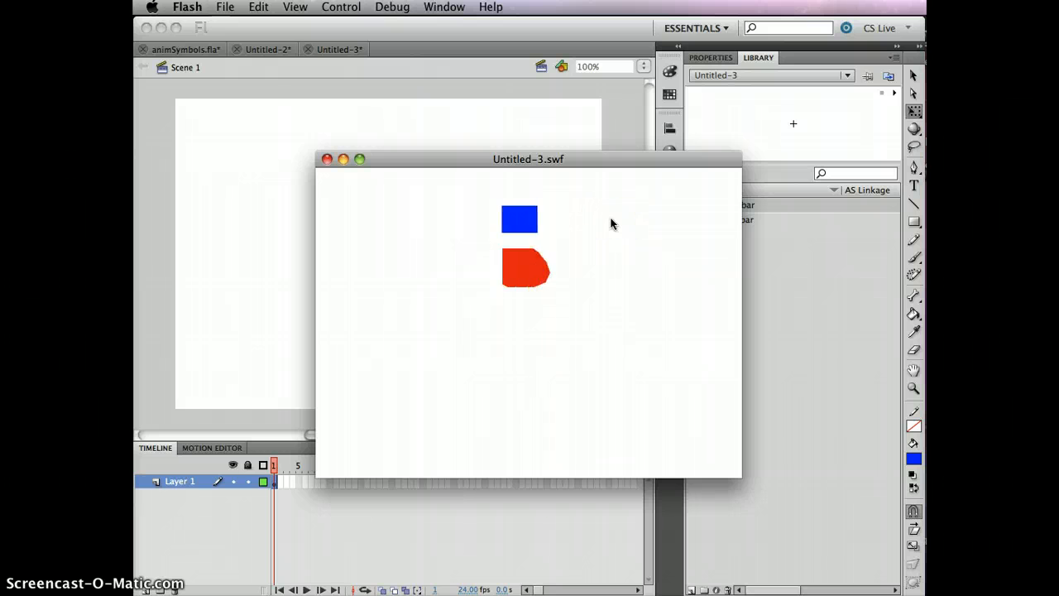
{"action": "left_click", "coordinate": [547, 217]}
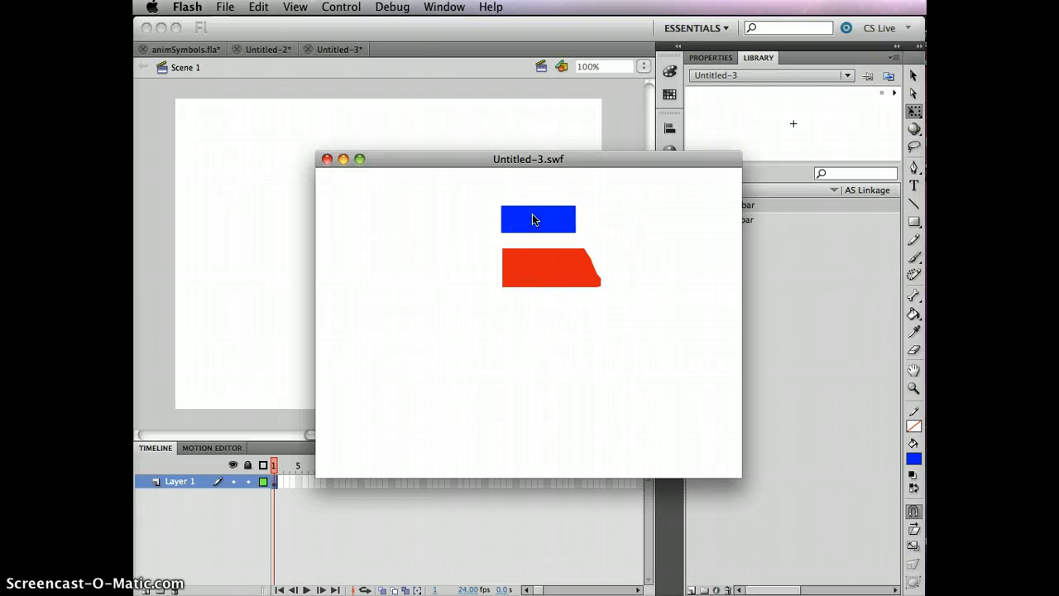
{"action": "left_click", "coordinate": [327, 160]}
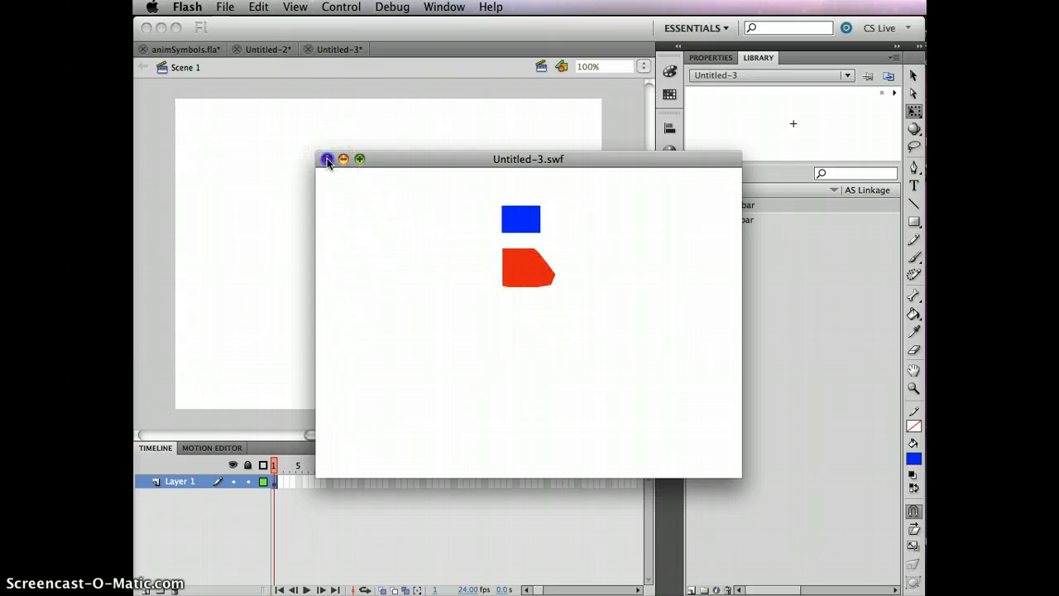
- Place several grow bar instances from the library at scattered spots across the stage on Layer 1
{"action": "left_click", "coordinate": [477, 284]}
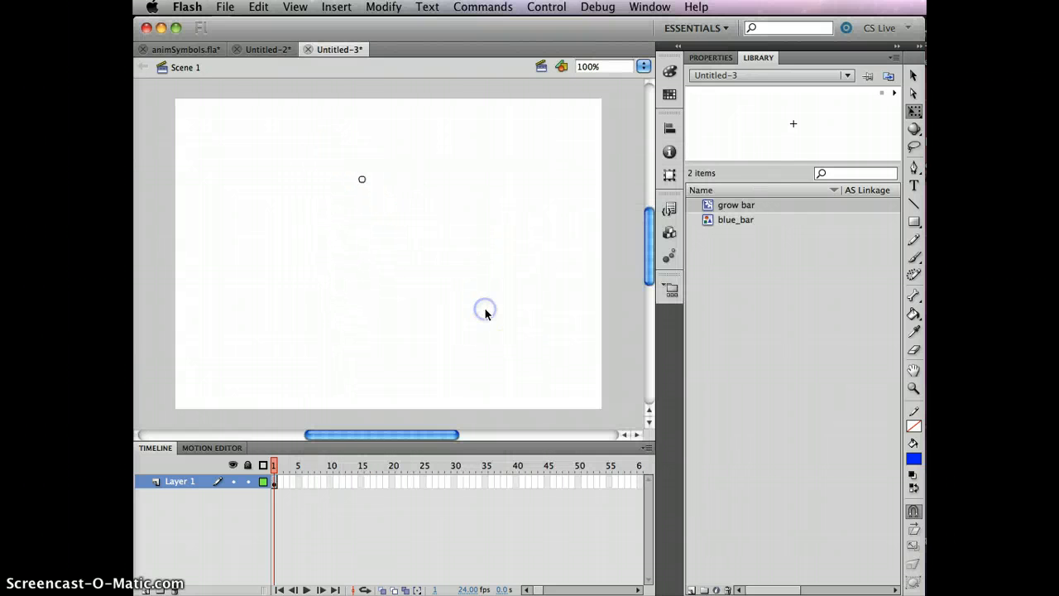
{"action": "left_click", "coordinate": [274, 484]}
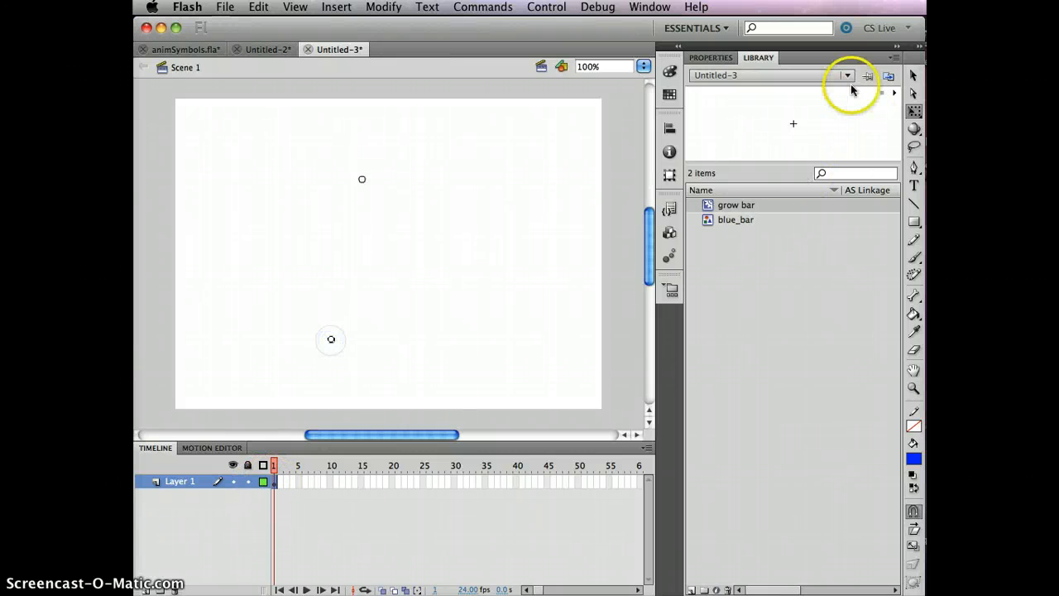
{"action": "left_click_drag", "start_coordinate": [829, 100], "coordinate": [327, 128]}
{"action": "left_click_drag", "start_coordinate": [270, 146], "coordinate": [269, 146]}
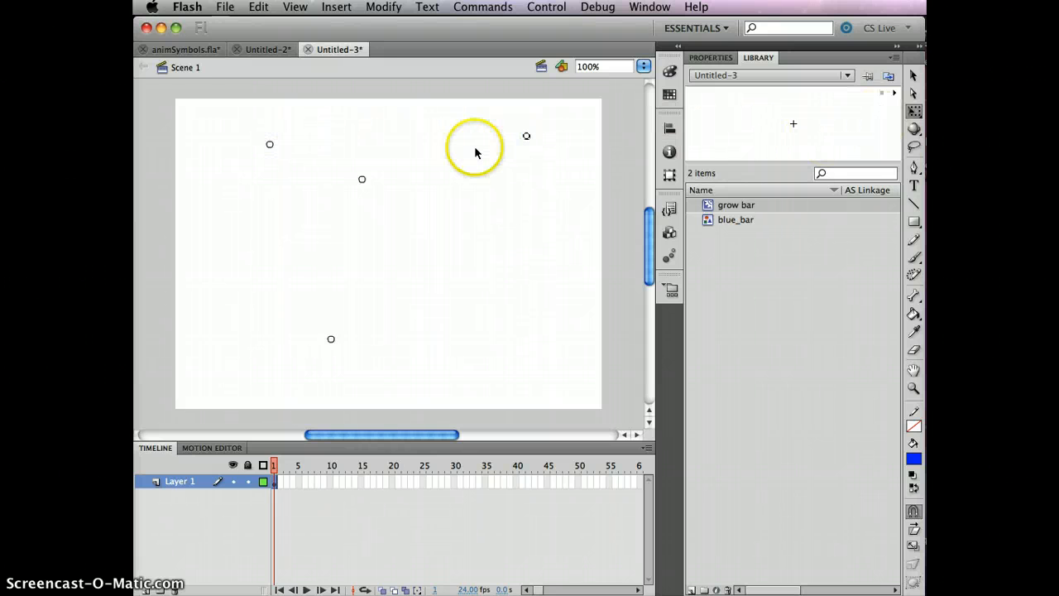
{"action": "left_click", "coordinate": [840, 137]}
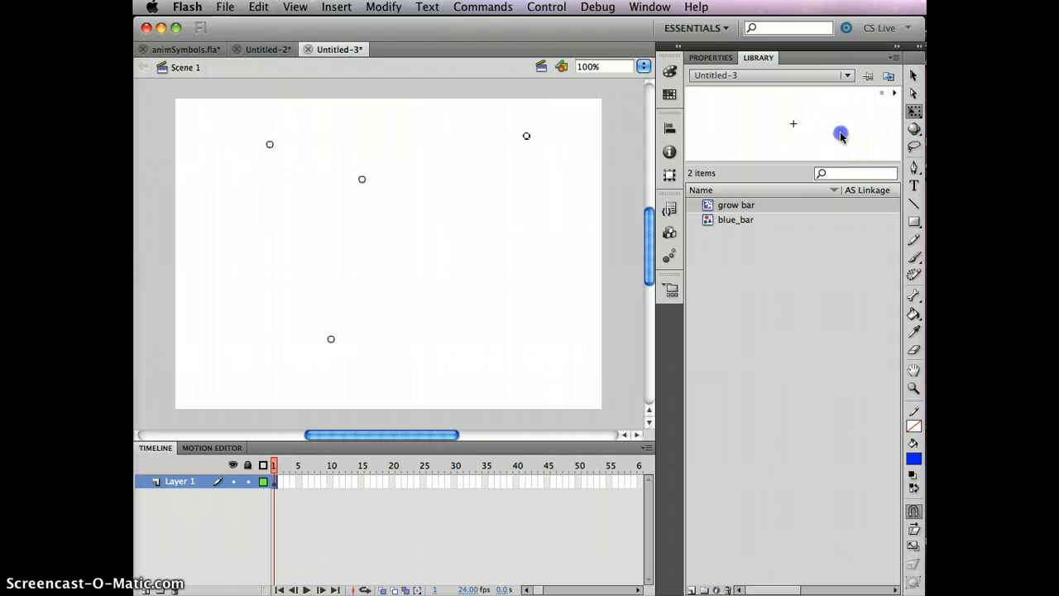
{"action": "left_click_drag", "start_coordinate": [544, 257], "coordinate": [543, 256]}
{"action": "left_click_drag", "start_coordinate": [870, 106], "coordinate": [535, 346]}
{"action": "left_click_drag", "start_coordinate": [742, 119], "coordinate": [743, 118]}
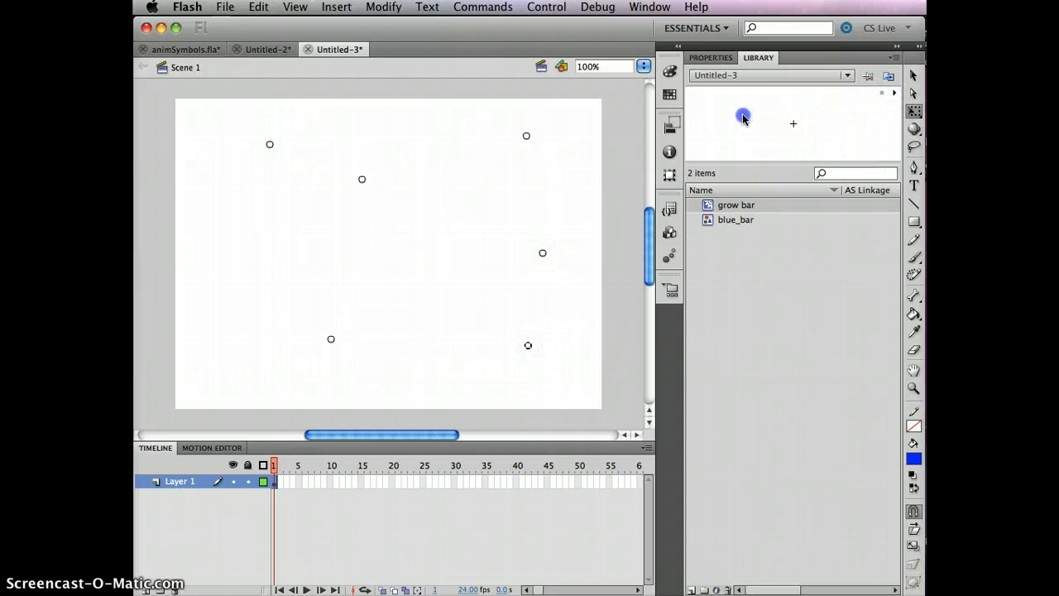
{"action": "left_click_drag", "start_coordinate": [230, 254], "coordinate": [227, 267]}
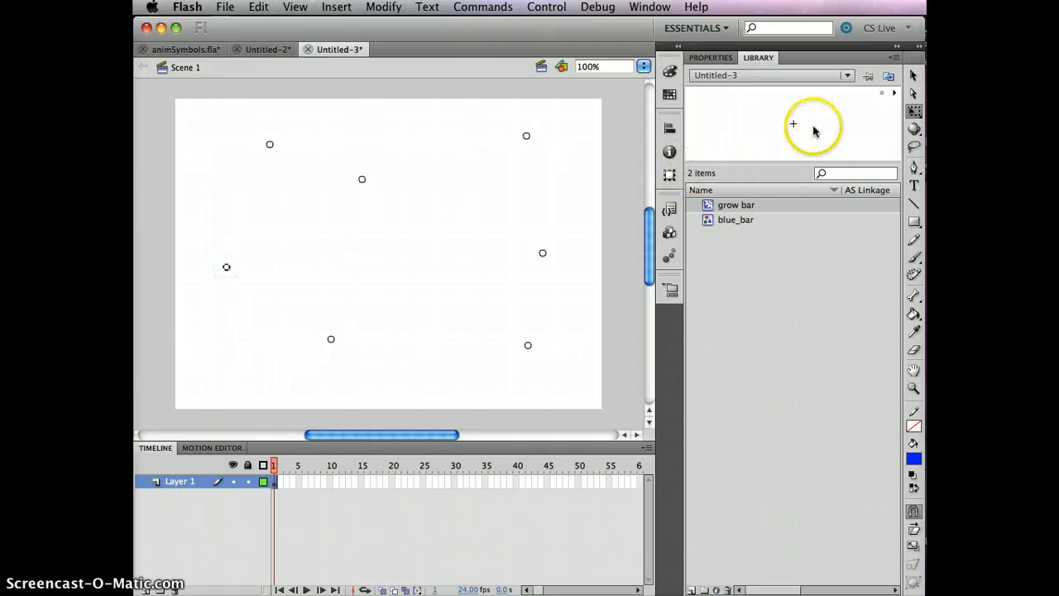
{"action": "left_click_drag", "start_coordinate": [833, 123], "coordinate": [832, 122]}
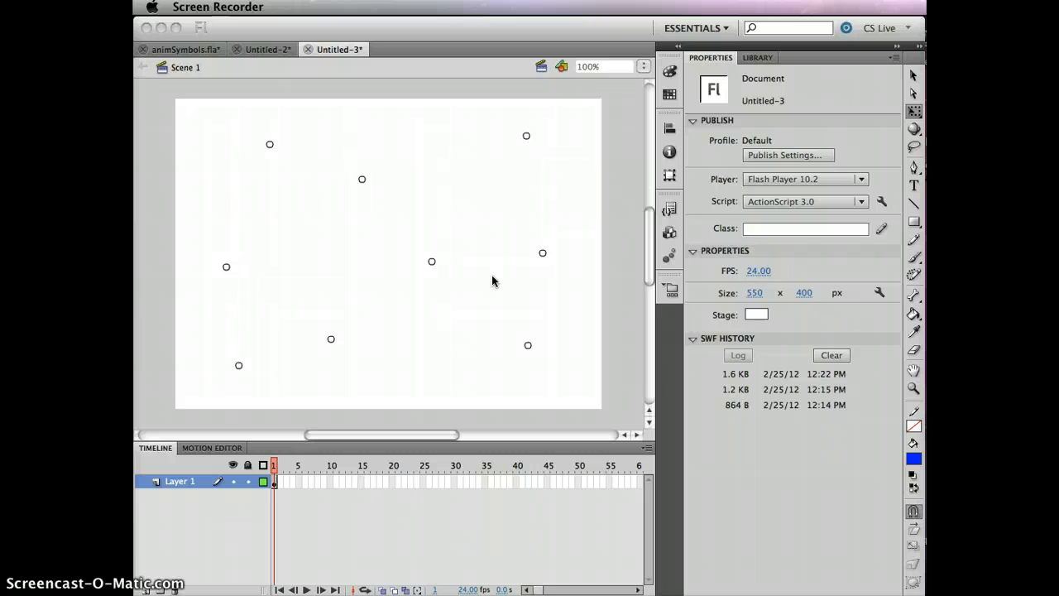
- Test the movie and close the preview window
{"action": "left_click", "coordinate": [492, 280]}
{"action": "key", "text": "super+Return"}
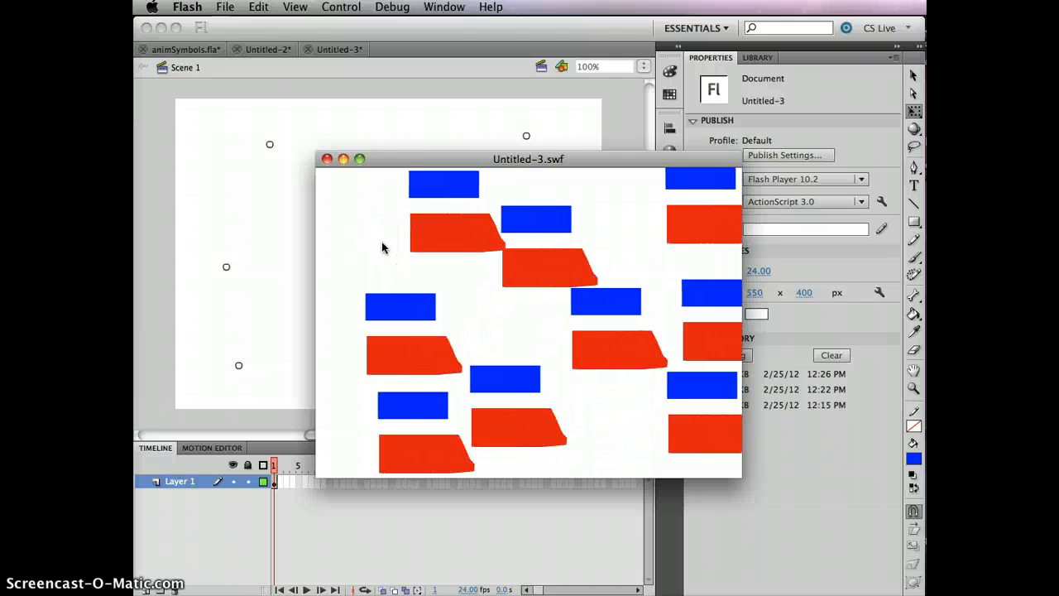
{"action": "left_click", "coordinate": [327, 160]}
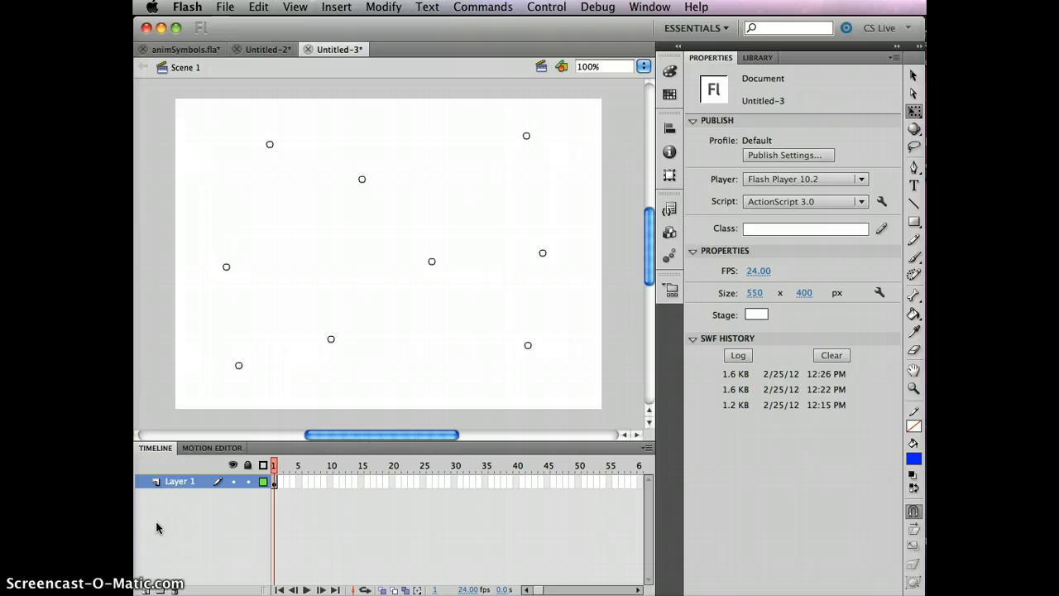
- Add a new layer and place a grow bar instance near the stage's upper-left corner
{"action": "left_click", "coordinate": [145, 589]}
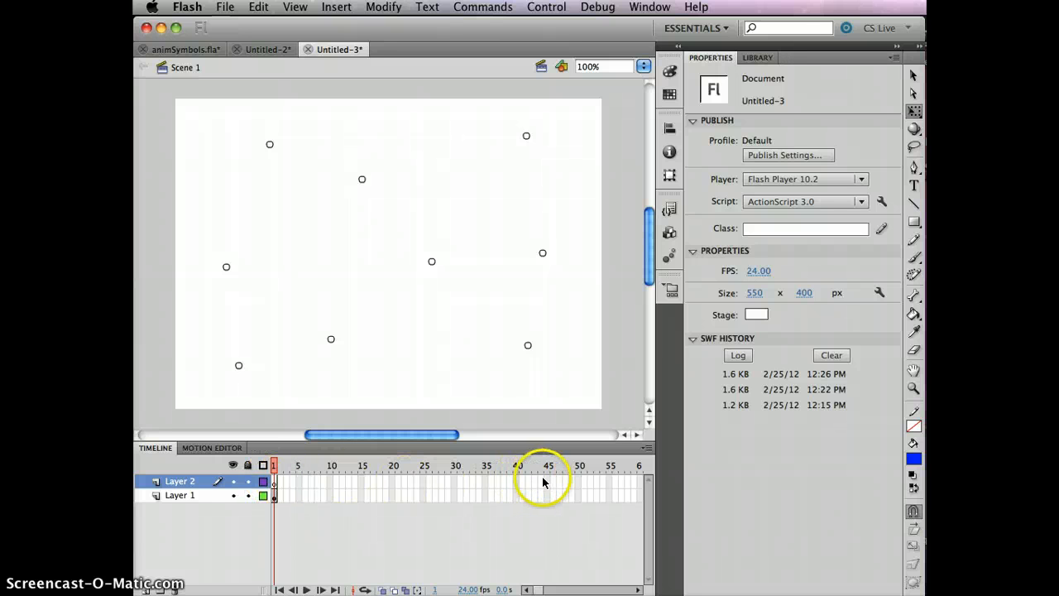
{"action": "left_click", "coordinate": [275, 484]}
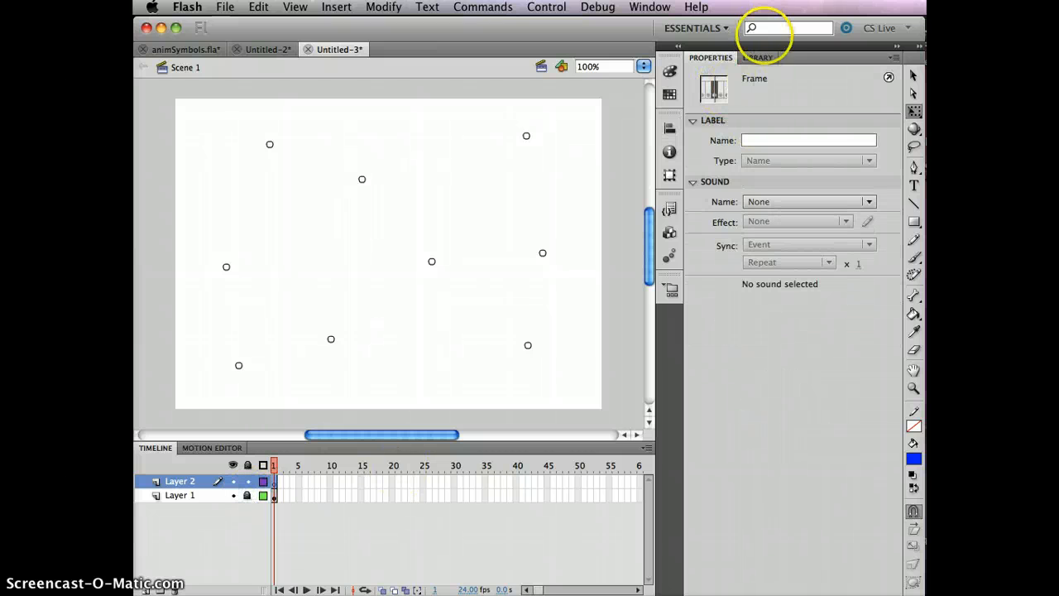
{"action": "left_click", "coordinate": [757, 57]}
{"action": "left_click", "coordinate": [468, 149]}
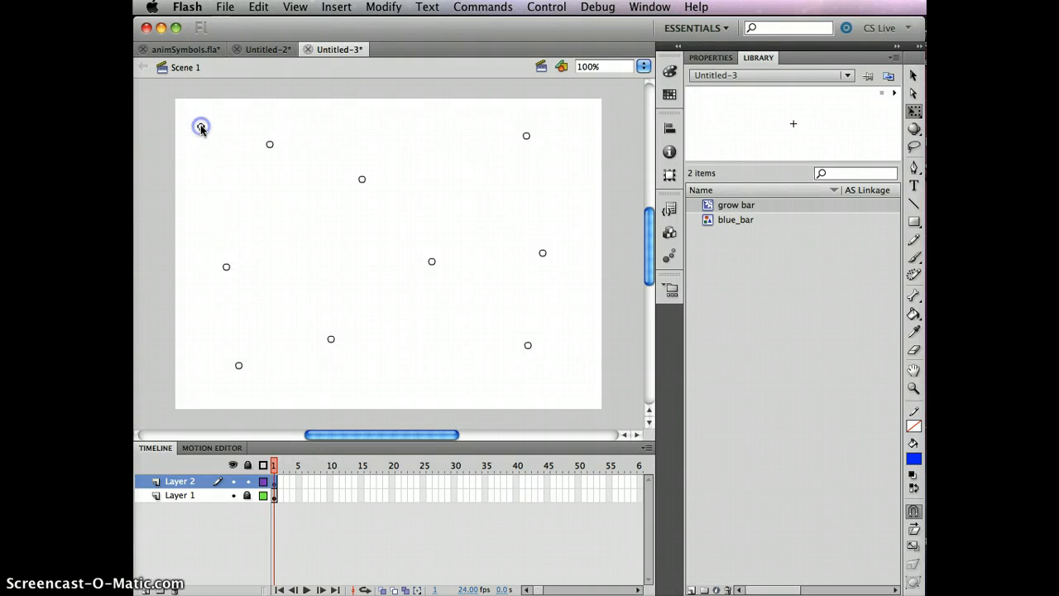
- Tween Layer 2's grow bar instance with a classic tween from the upper-left corner at frame 1 to the lower right at frame 45
{"action": "left_click", "coordinate": [549, 480]}
{"action": "key", "text": "F7"}
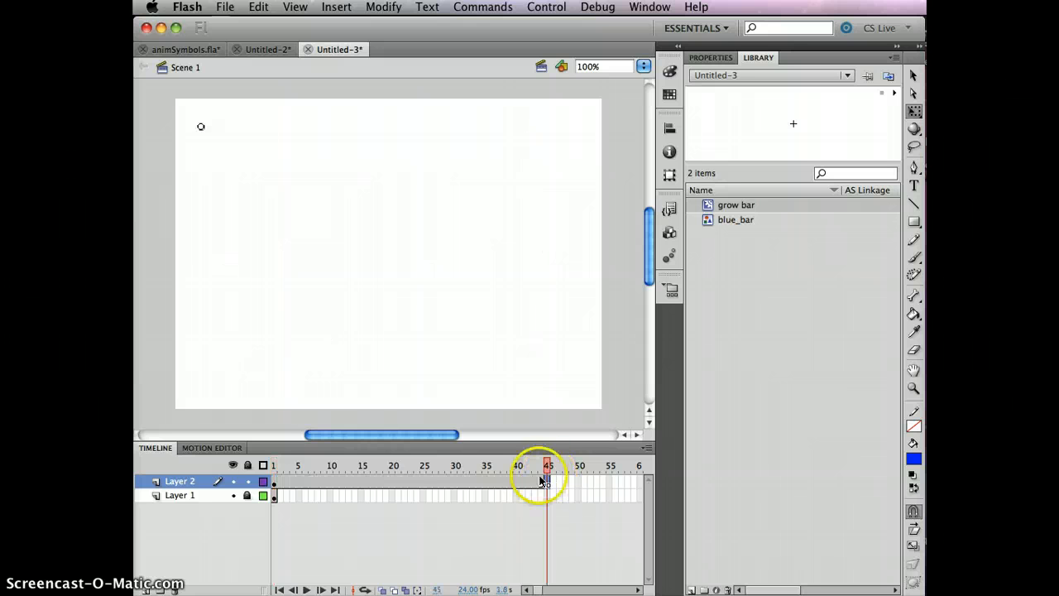
{"action": "right_click", "coordinate": [438, 484]}
{"action": "left_click", "coordinate": [475, 519]}
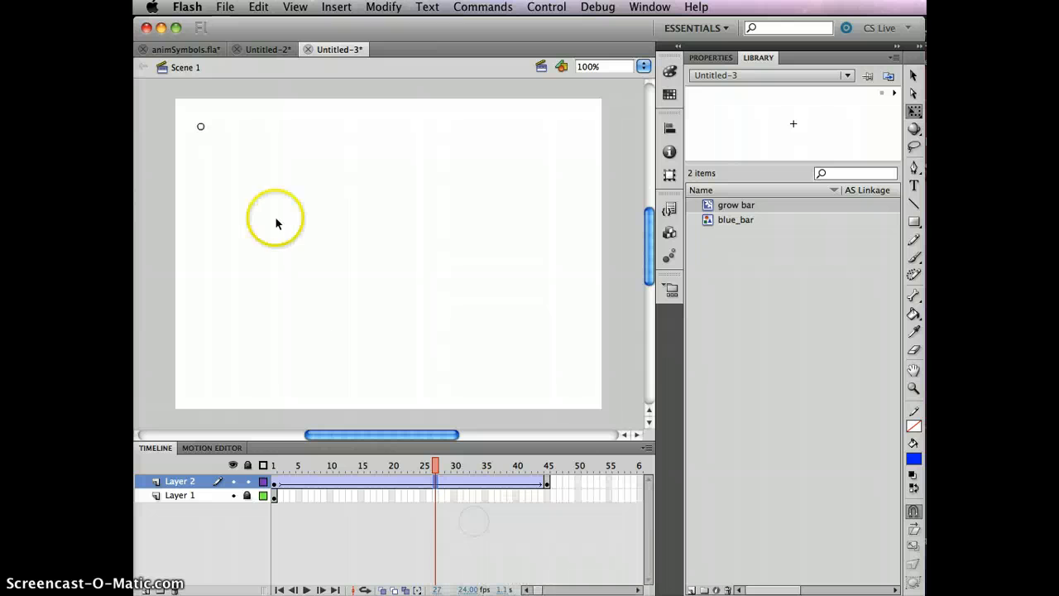
{"action": "left_click", "coordinate": [547, 480]}
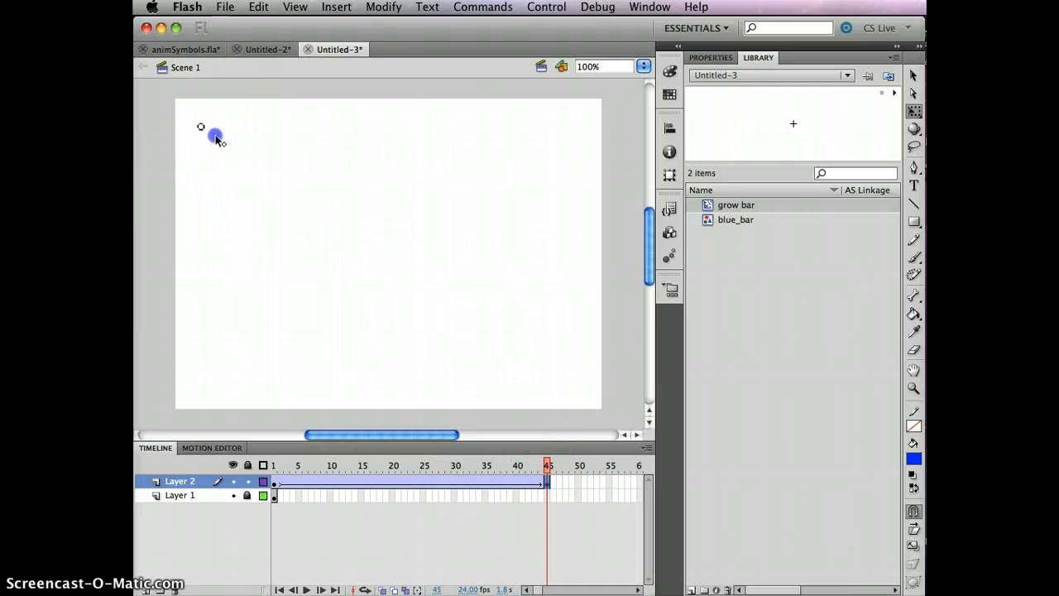
{"action": "left_click_drag", "start_coordinate": [215, 139], "coordinate": [534, 289]}
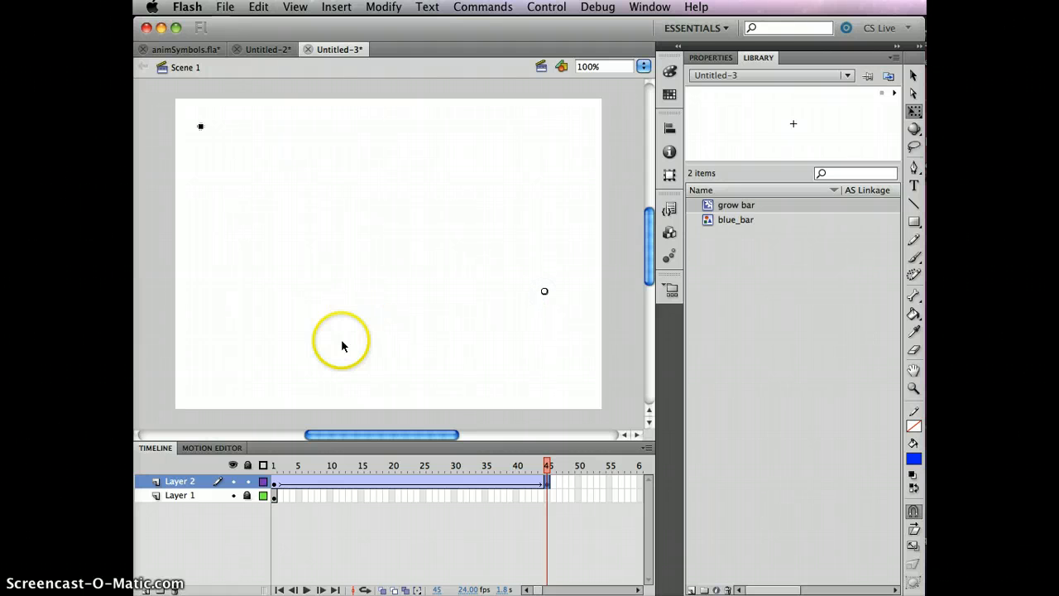
- Extend Layer 1 to frame 45 and test the movie, closing the preview afterwards
{"action": "left_click", "coordinate": [547, 497]}
{"action": "key", "text": "F5"}
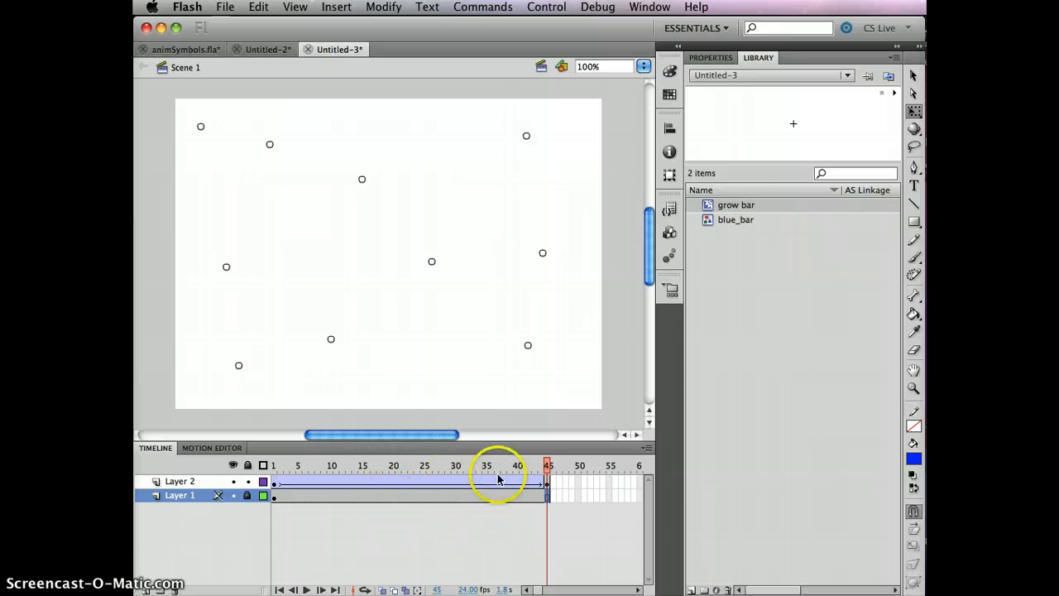
{"action": "key", "text": "super+Return"}
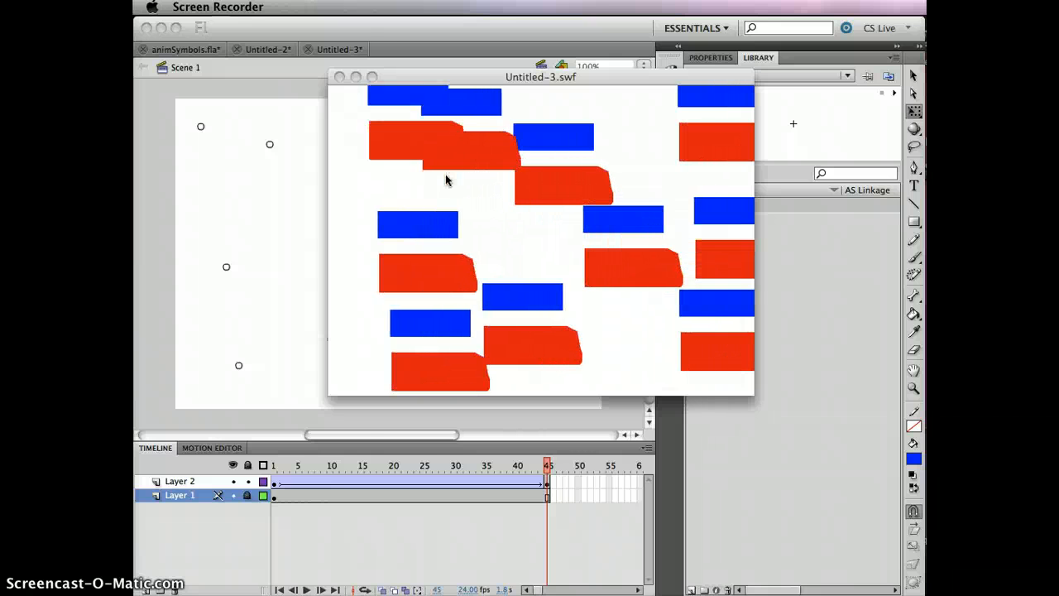
{"action": "left_click", "coordinate": [338, 77]}
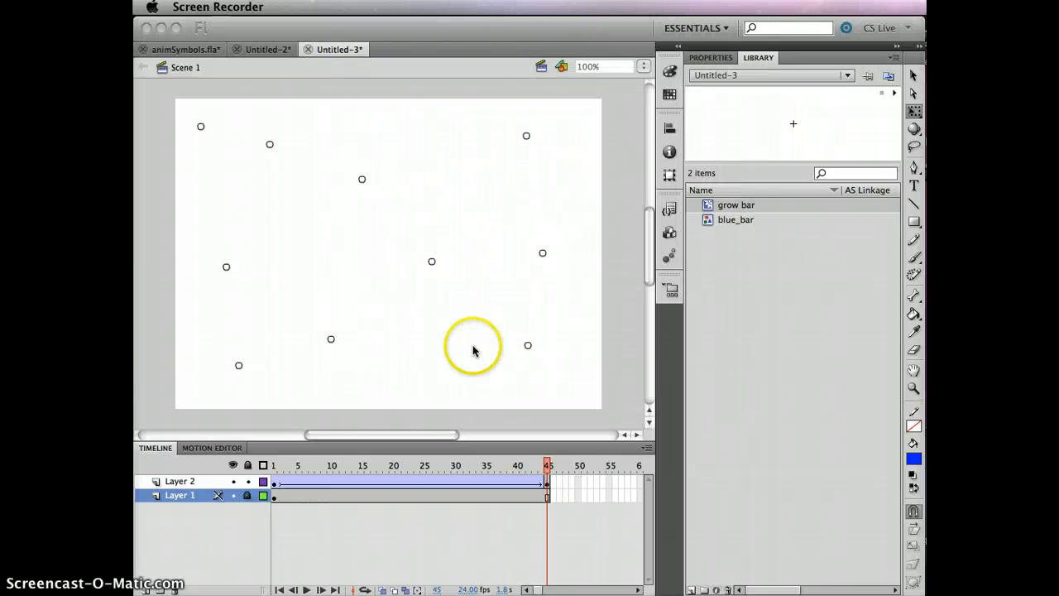
- Open the grow bar symbol and remove frames 1 to 11 from both the blue and red layers
{"action": "double_click", "coordinate": [730, 131]}
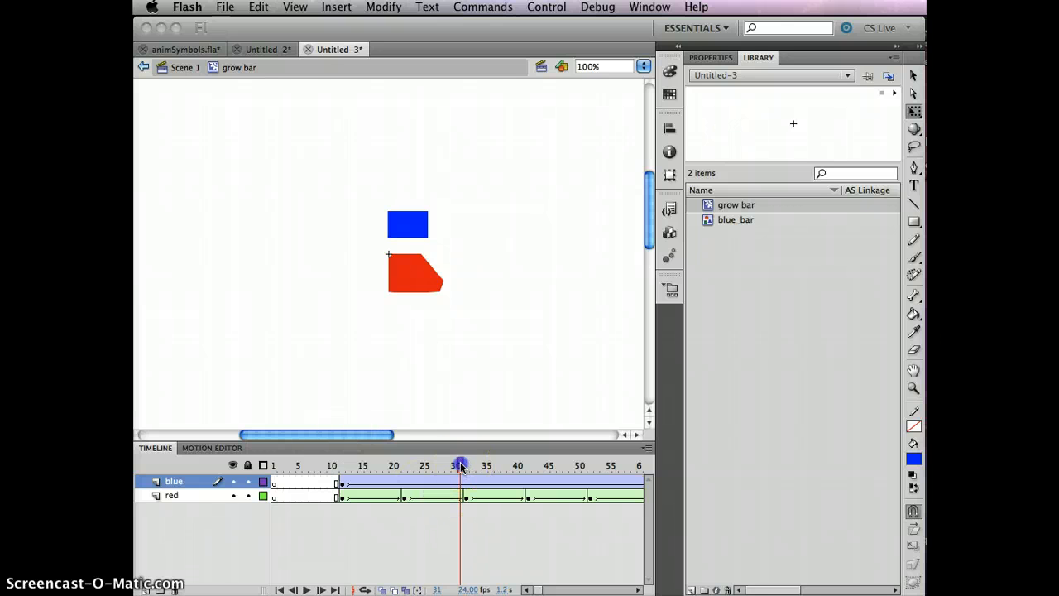
{"action": "left_click_drag", "start_coordinate": [461, 465], "coordinate": [343, 466]}
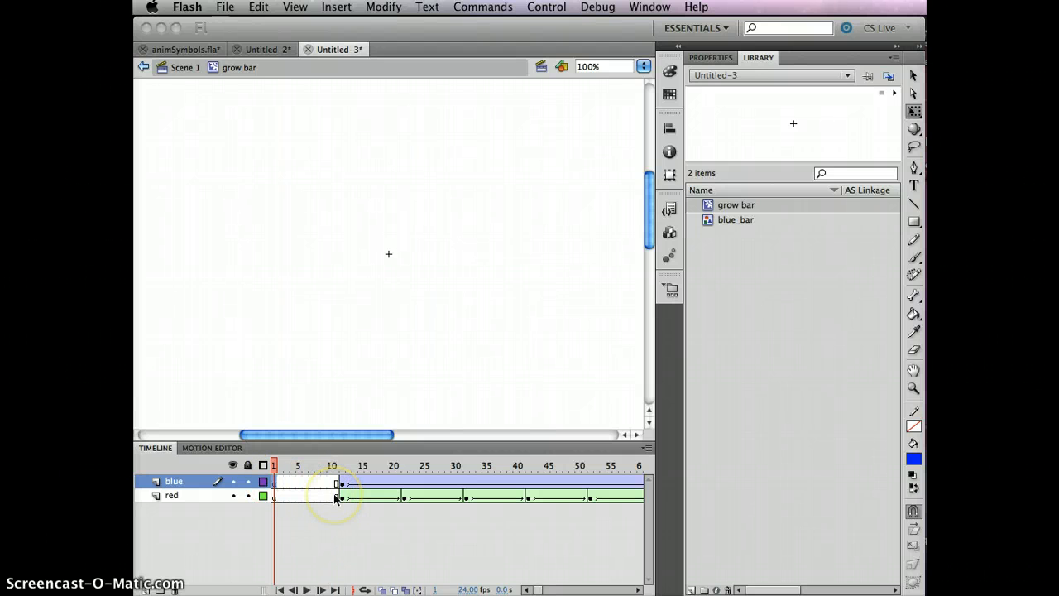
{"action": "left_click_drag", "start_coordinate": [335, 496], "coordinate": [274, 481]}
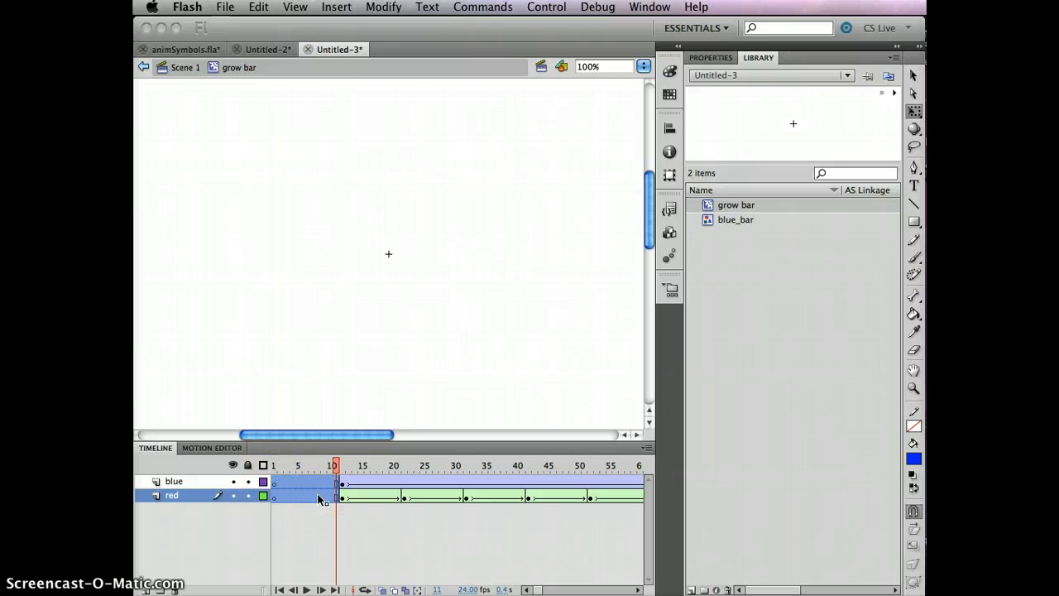
{"action": "key", "text": "shift+F5"}
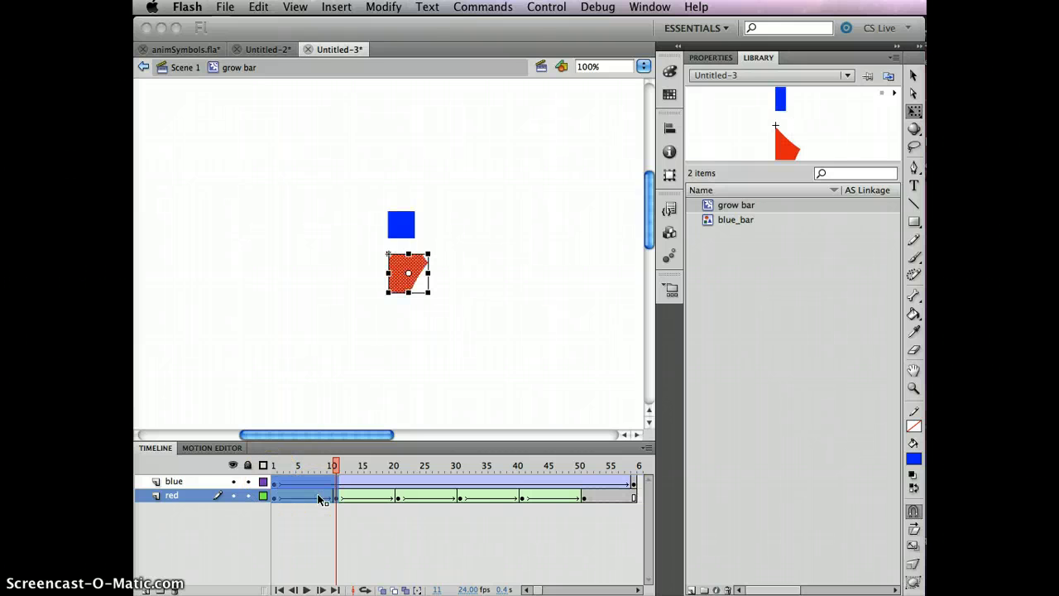
{"action": "left_click", "coordinate": [274, 319]}
- Return to Scene 1 and test the movie
{"action": "left_click", "coordinate": [173, 67]}
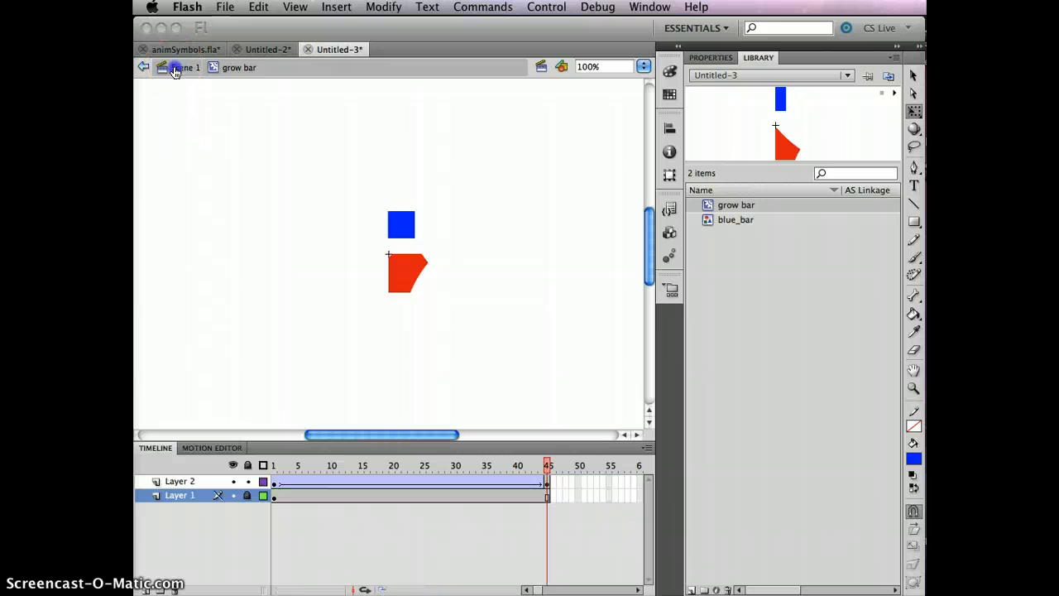
{"action": "key", "text": "super+Return"}
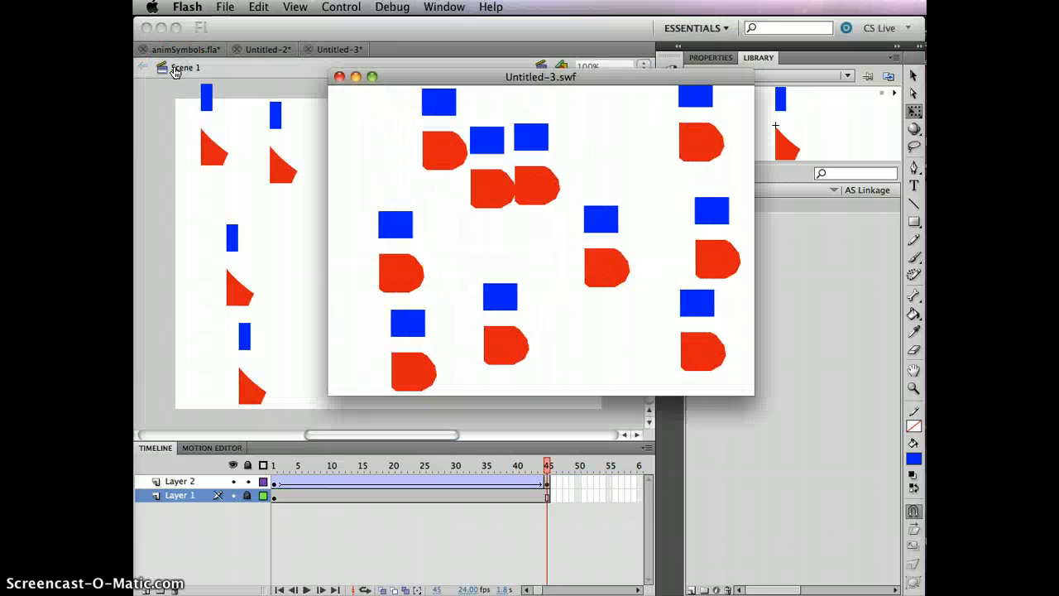